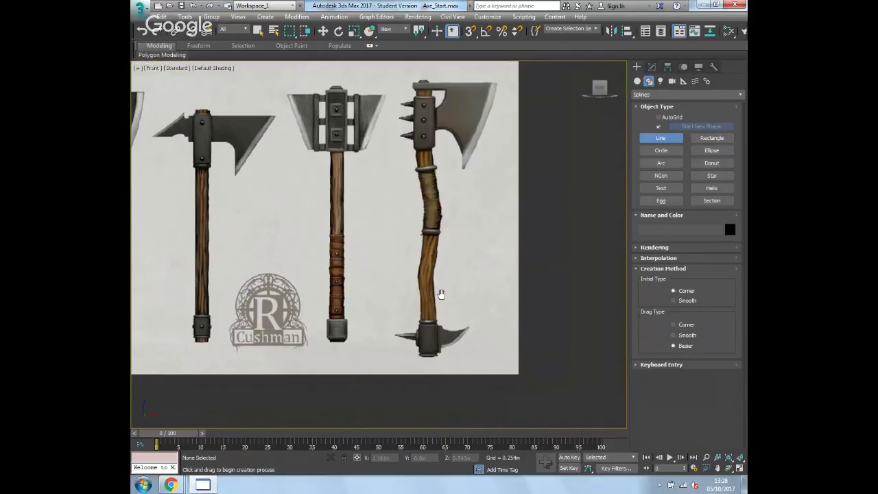
# Trace the rightmost axe's curved handle with a Line spline from its base through the bends to the top of the head
pyautogui.scroll(3, 412, 350)
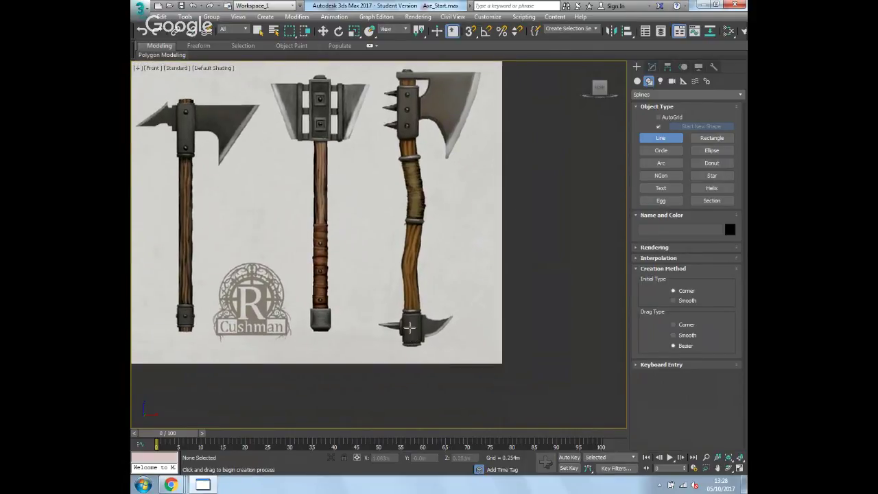
pyautogui.scroll(-3, 409, 349)
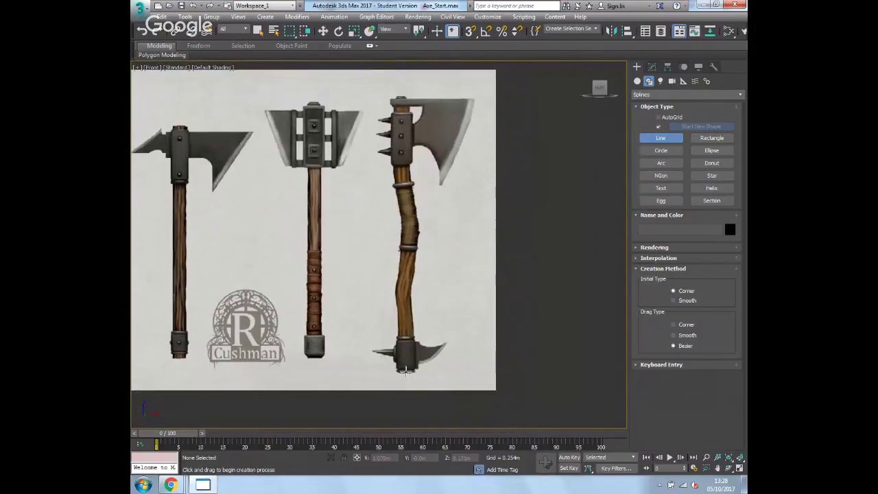
pyautogui.click(404, 371)
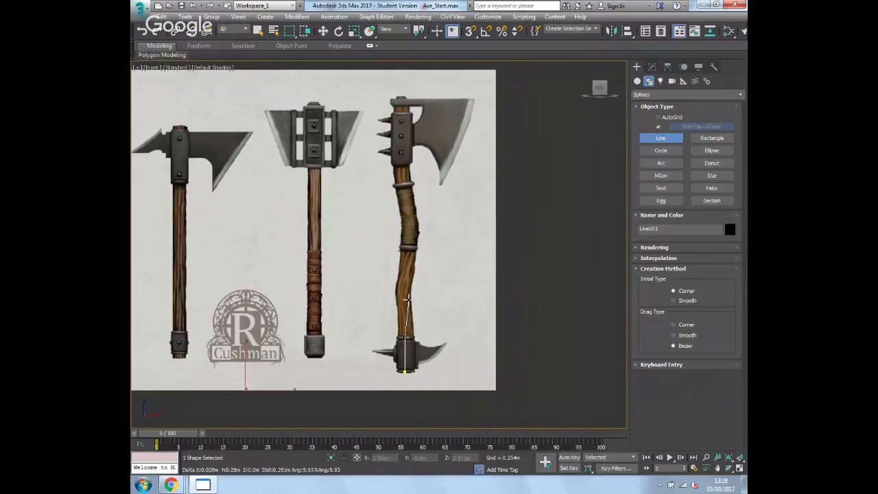
pyautogui.click(401, 293)
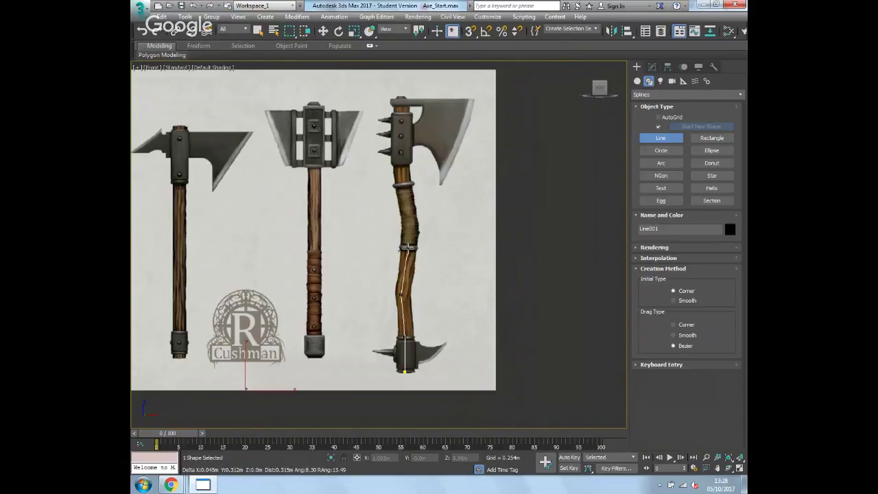
pyautogui.click(407, 248)
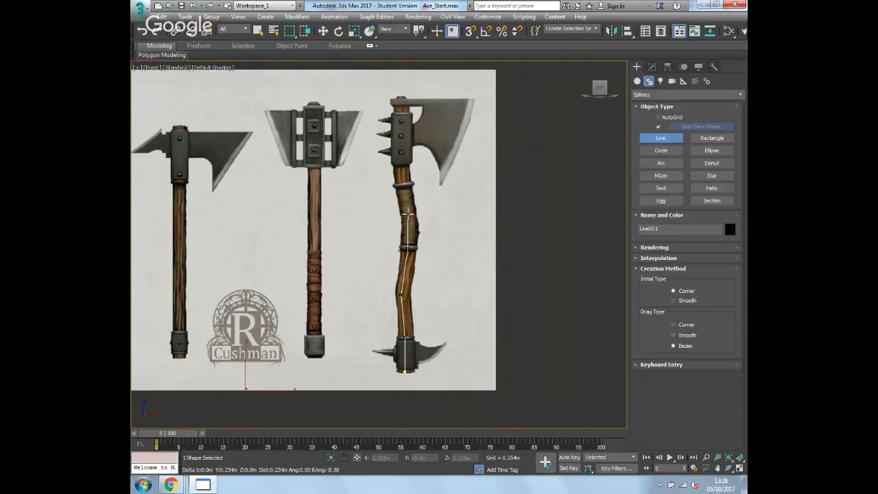
pyautogui.click(410, 223)
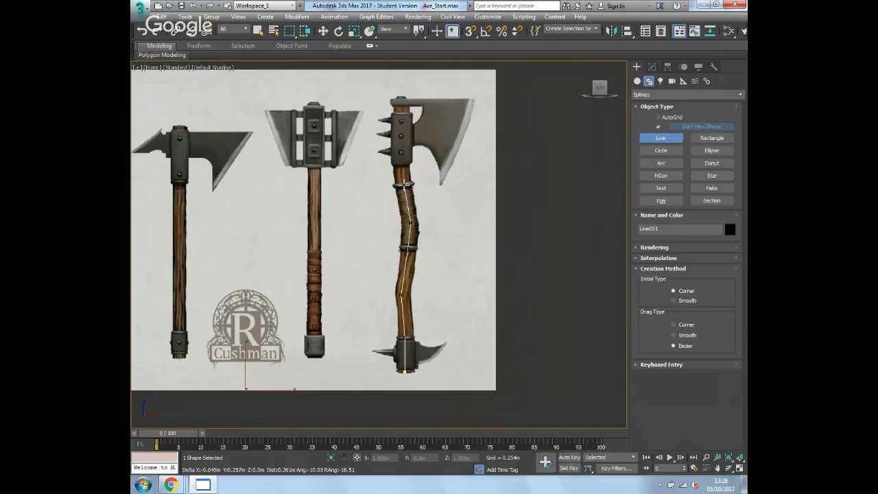
pyautogui.click(404, 184)
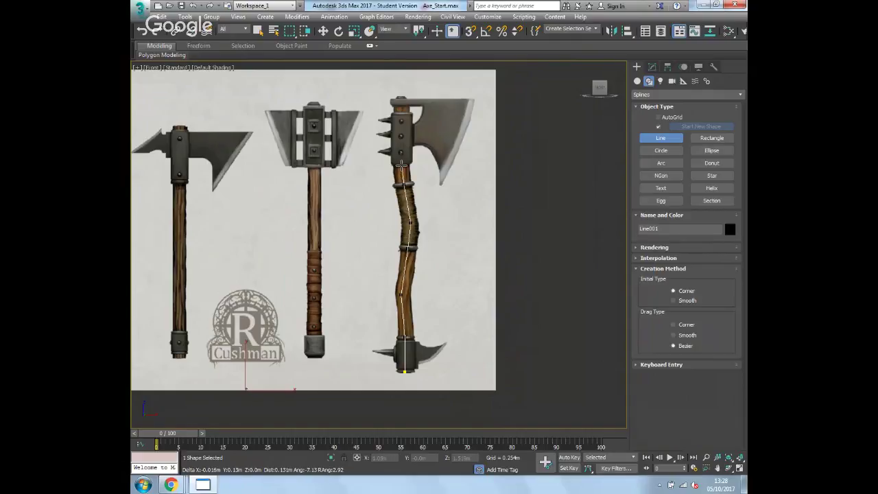
pyautogui.click(401, 165)
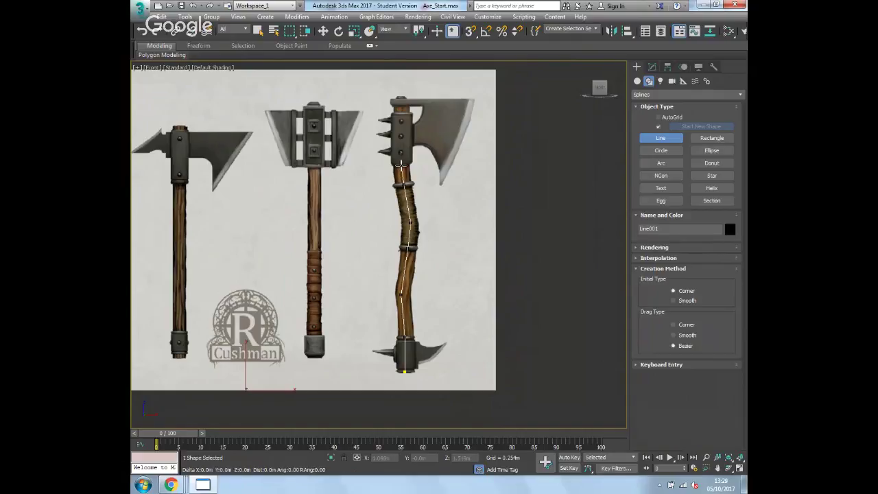
pyautogui.click(401, 110)
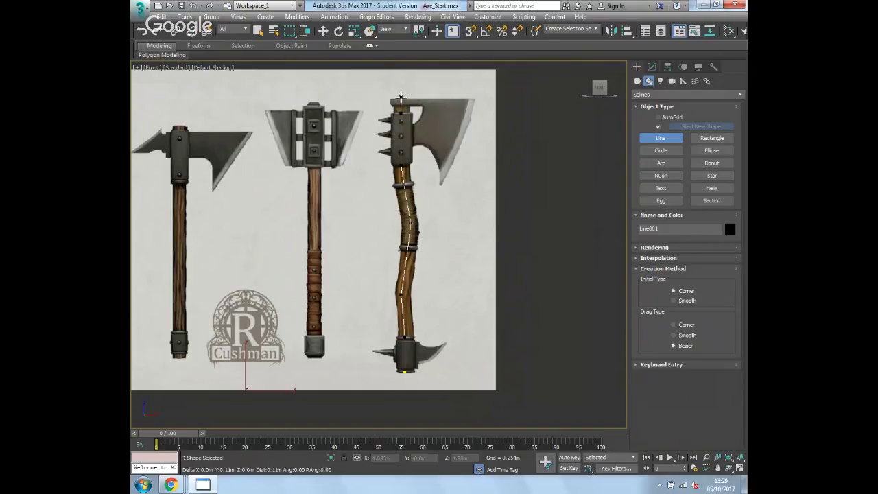
pyautogui.rightClick(400, 96)
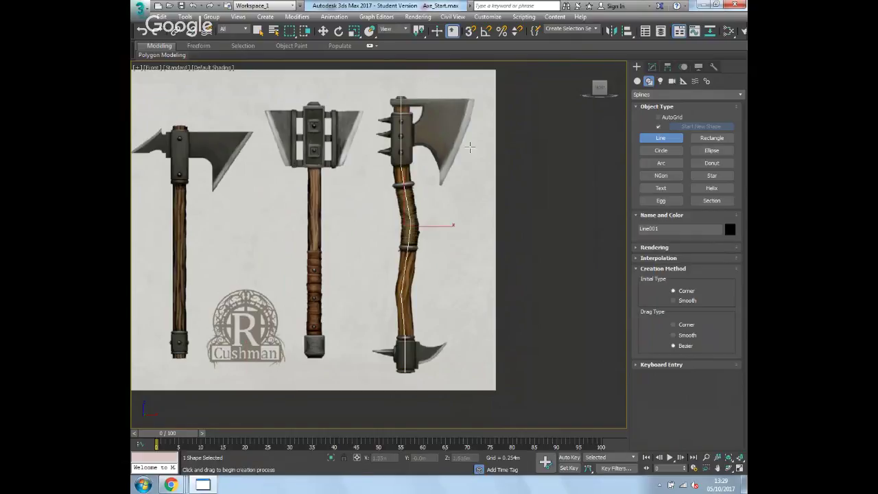
# Enable the handle spline's rendering in the viewport and set its radial thickness to 0.086 m
pyautogui.click(636, 247)
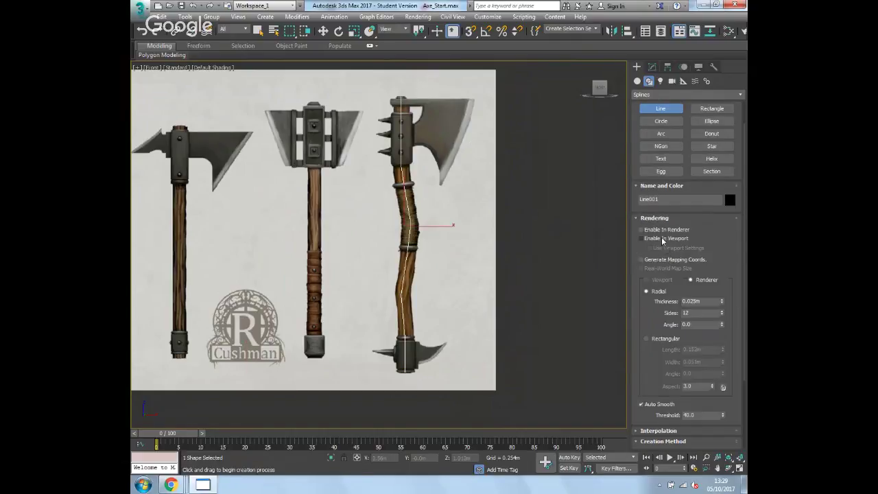
pyautogui.click(641, 239)
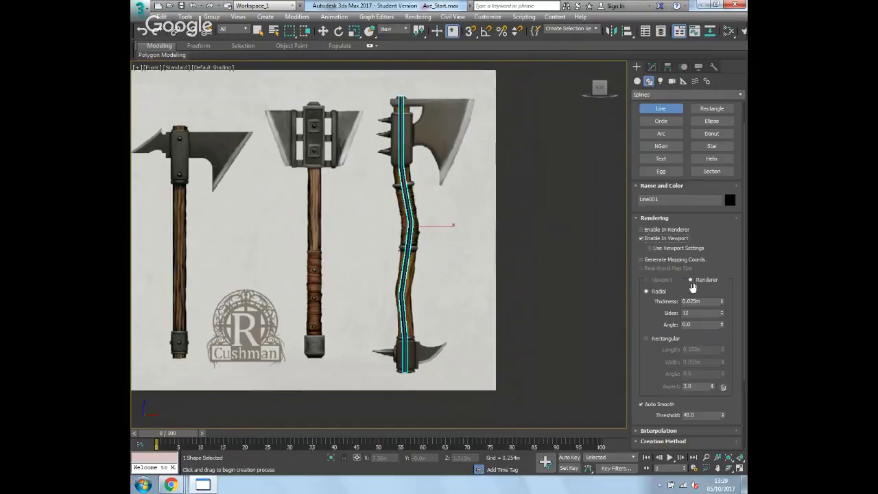
pyautogui.moveTo(720, 301); pyautogui.dragTo(704, 187)
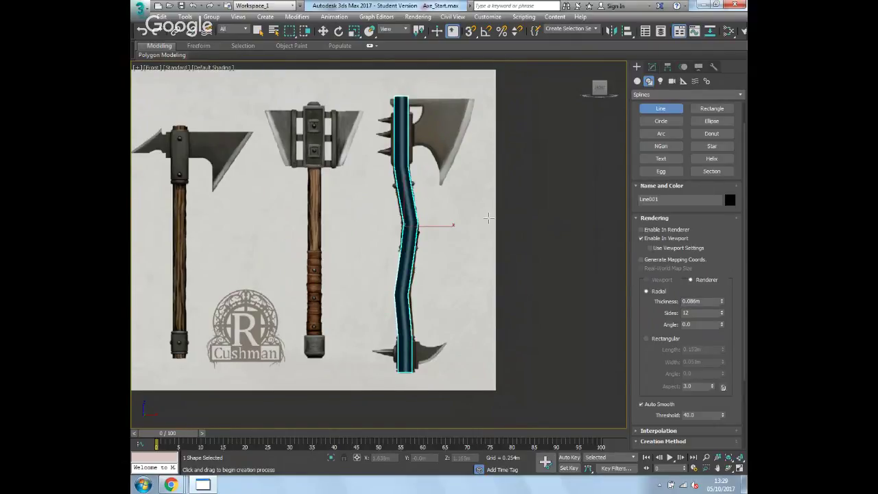
# Create a new Standard material and assign it to the handle spline
pyautogui.press('m')
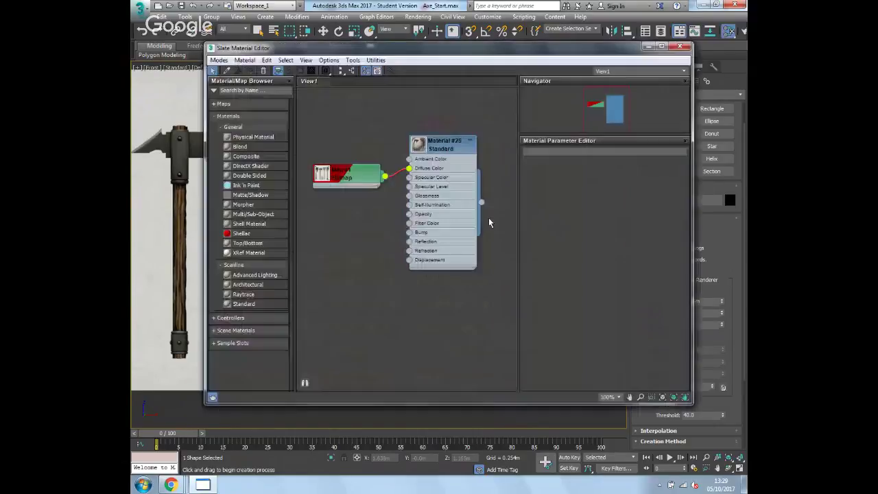
pyautogui.doubleClick(243, 304)
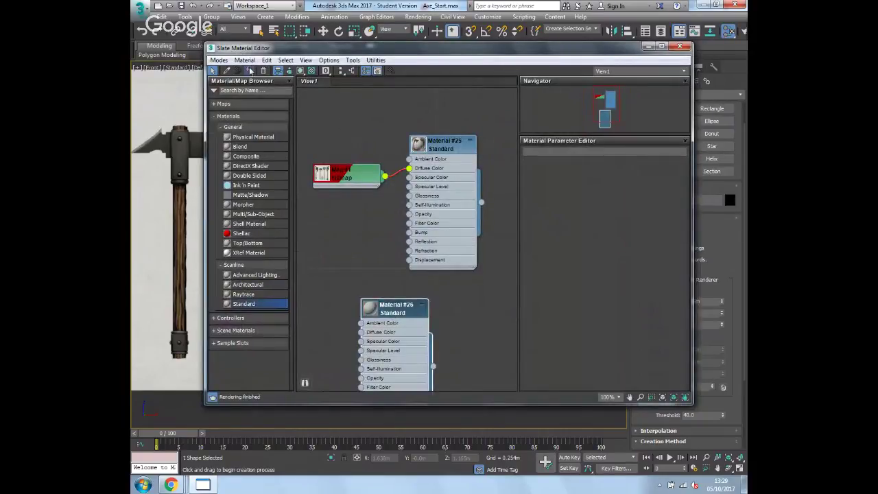
pyautogui.click(301, 71)
pyautogui.click(649, 46)
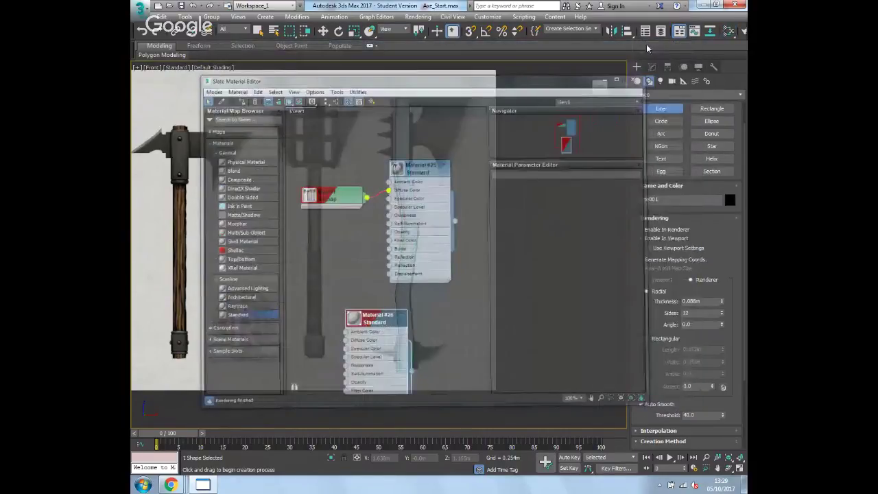
# Convert the 12-sided handle spline to an editable poly
pyautogui.rightClick(403, 289)
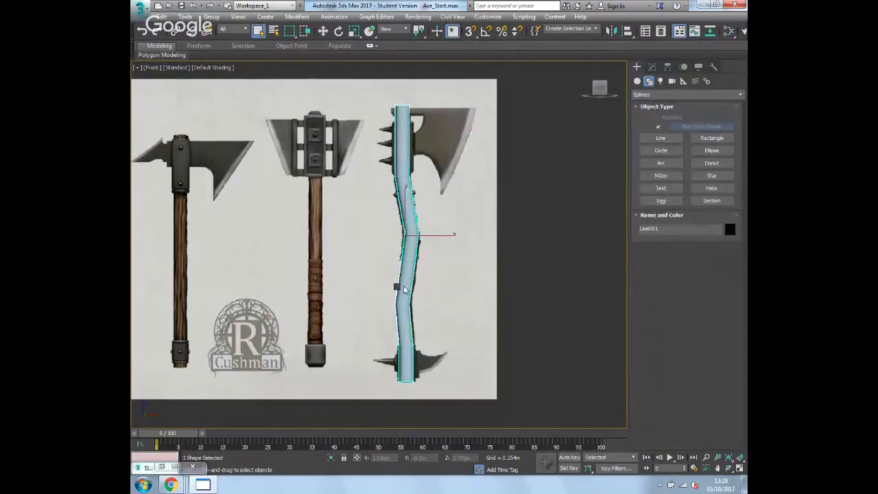
pyautogui.rightClick(403, 290)
pyautogui.moveTo(477, 399)
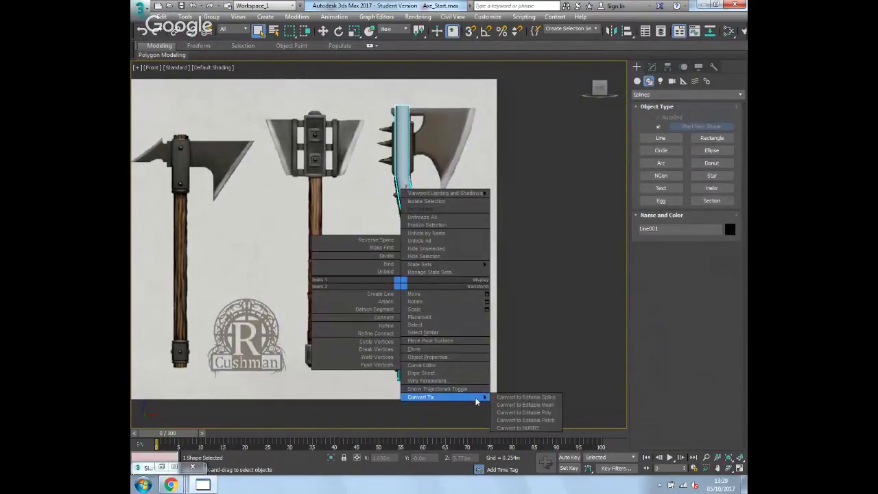
pyautogui.click(540, 411)
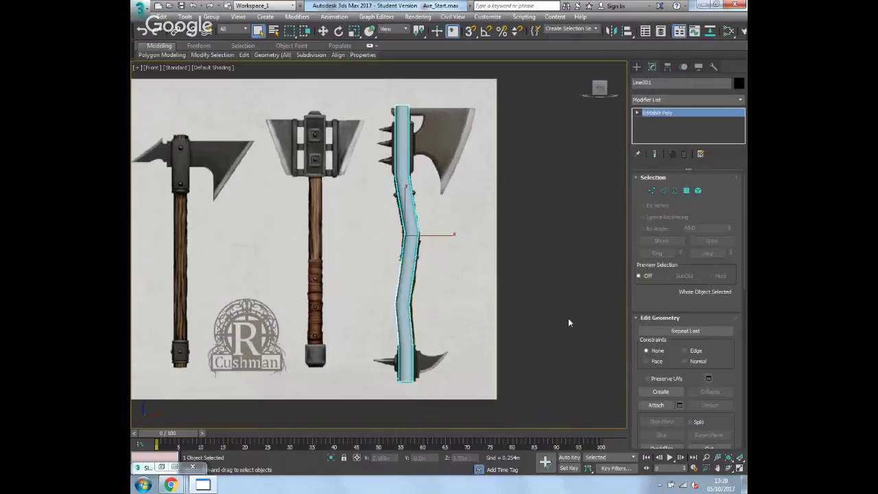
# Show edged faces on the handle, and undo its poly conversion, material assignment and thickness change
pyautogui.press('F4')
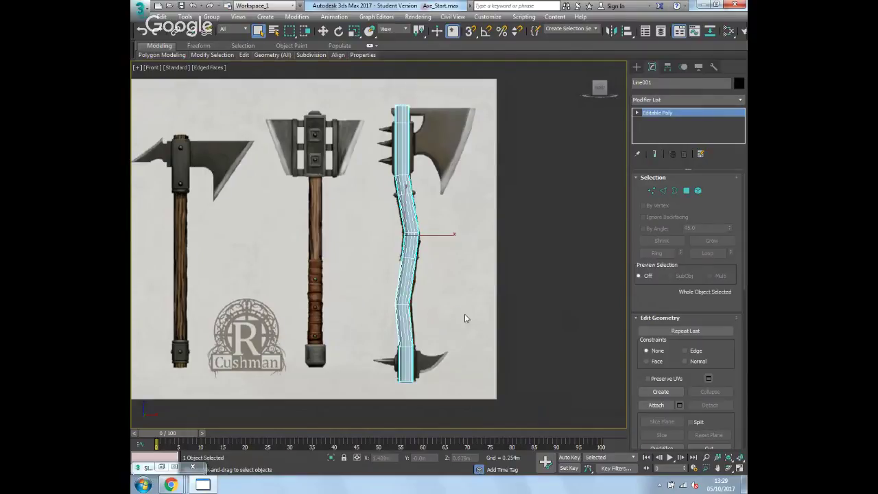
pyautogui.keyDown('alt'); pyautogui.moveTo(453, 356); pyautogui.dragTo(418, 295, button='middle'); pyautogui.keyUp('alt')
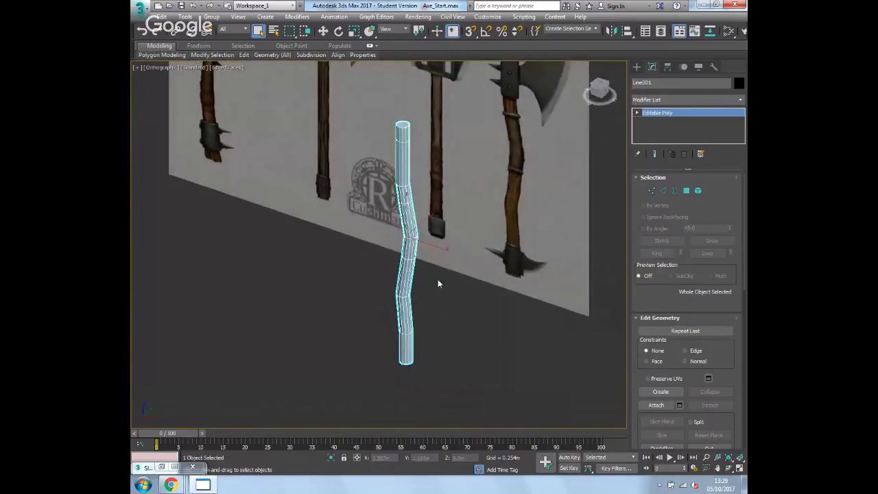
pyautogui.hotkey('ctrl', 'z')
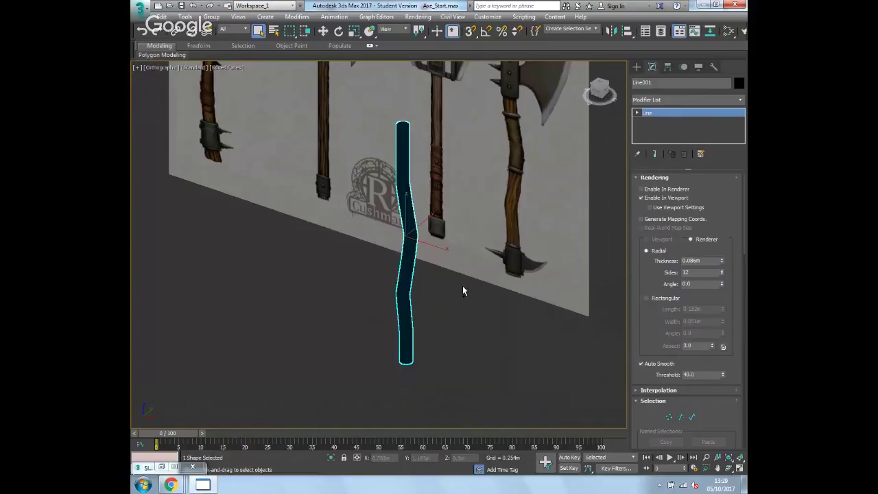
pyautogui.hotkey('ctrl', 'z')
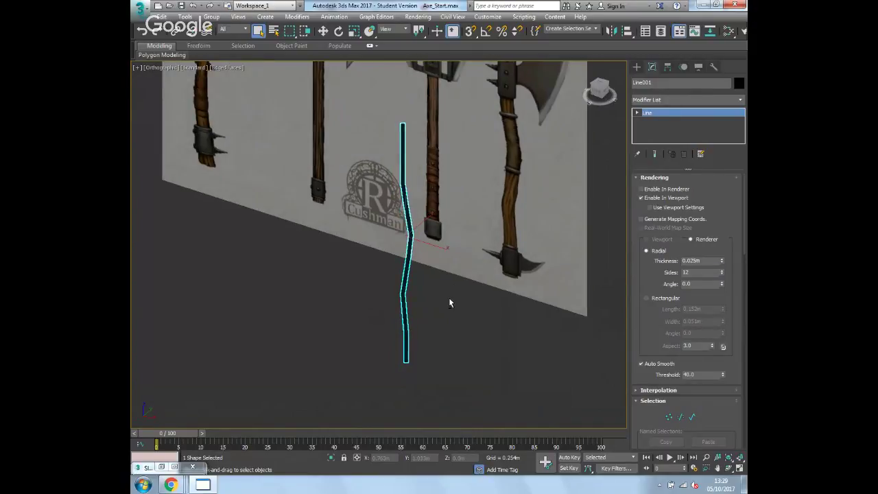
# Set the handle spline's radial sides to 8 and its thickness to 0.079 m in the front view
pyautogui.press('f')
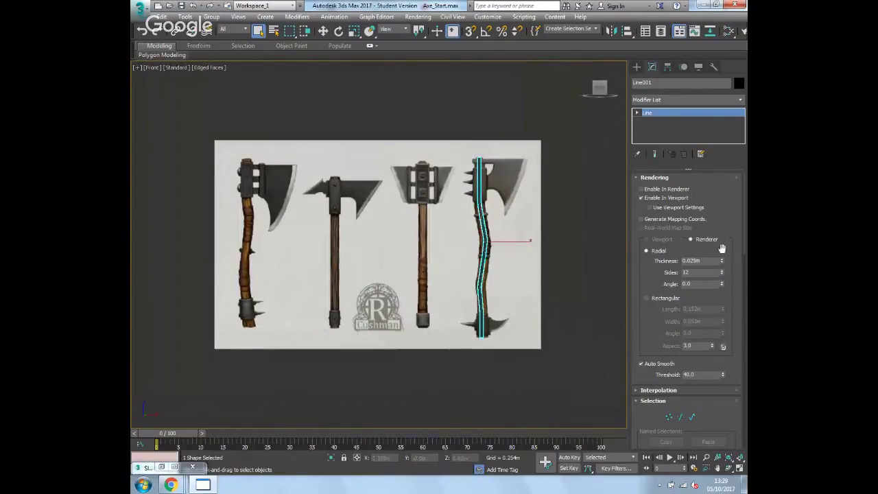
pyautogui.doubleClick(700, 273)
pyautogui.write('8')
pyautogui.moveTo(720, 264); pyautogui.dragTo(722, 168)
# Add a fresh Standard material and assign it to the eight-sided handle
pyautogui.press('m')
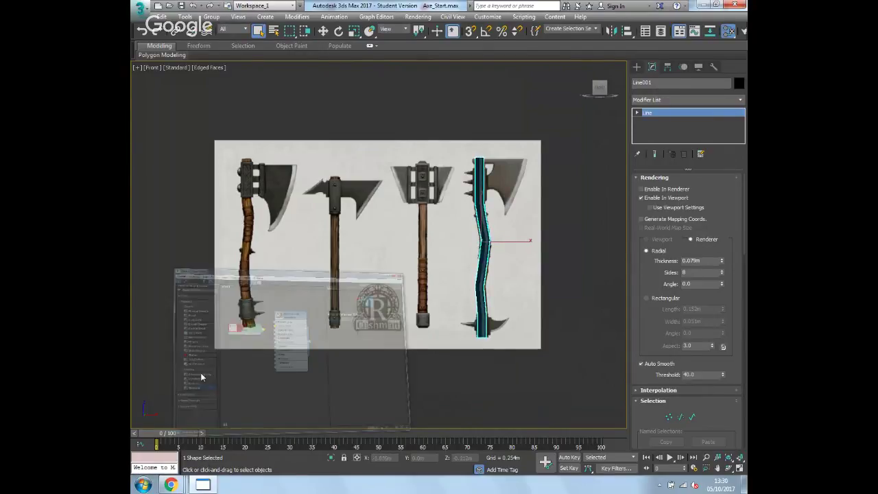
pyautogui.moveTo(243, 304); pyautogui.dragTo(373, 315)
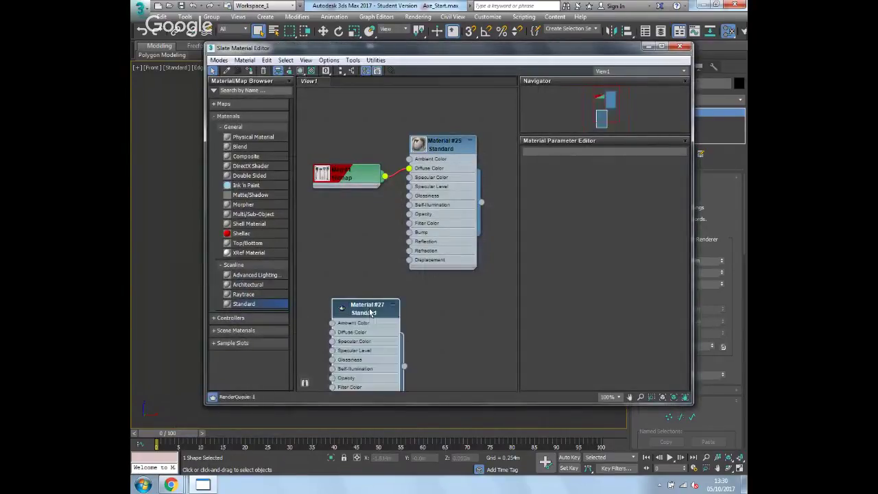
pyautogui.click(300, 71)
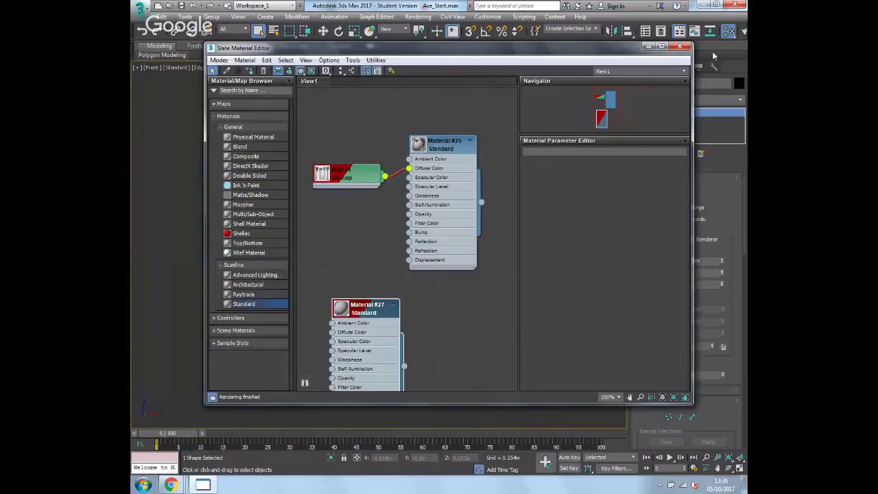
pyautogui.click(646, 46)
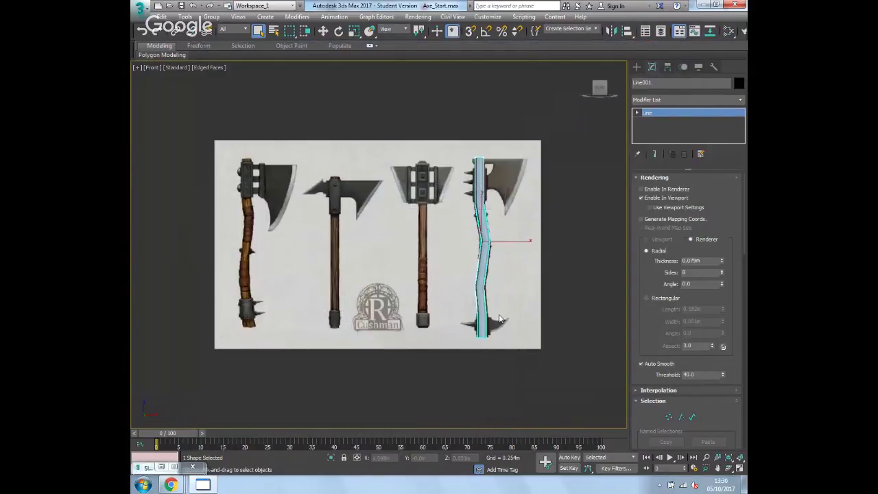
# Examine the handle's cross-section and bends in the perspective view while trying out the number of sides
pyautogui.press('p')
pyautogui.keyDown('alt'); pyautogui.moveTo(474, 350); pyautogui.dragTo(481, 312, button='middle'); pyautogui.keyUp('alt')
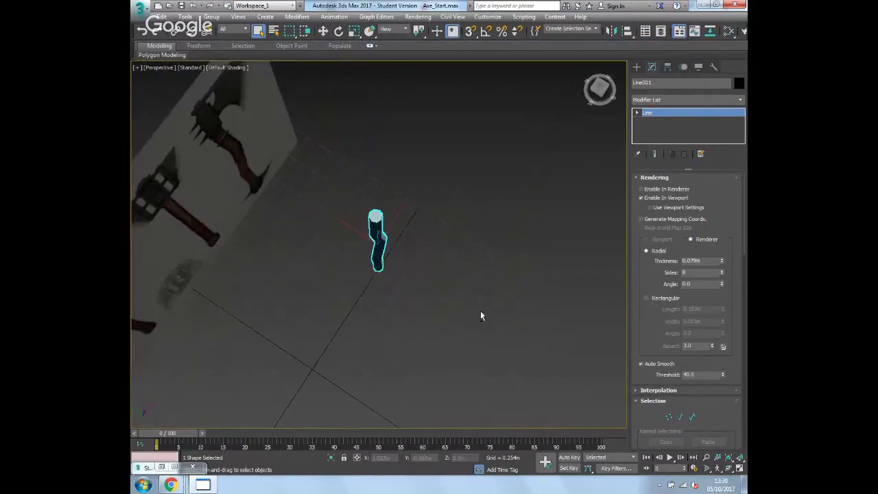
pyautogui.moveTo(394, 239); pyautogui.dragTo(404, 259, button='middle')
pyautogui.scroll(5, 405, 259)
pyautogui.scroll(-4, 403, 259)
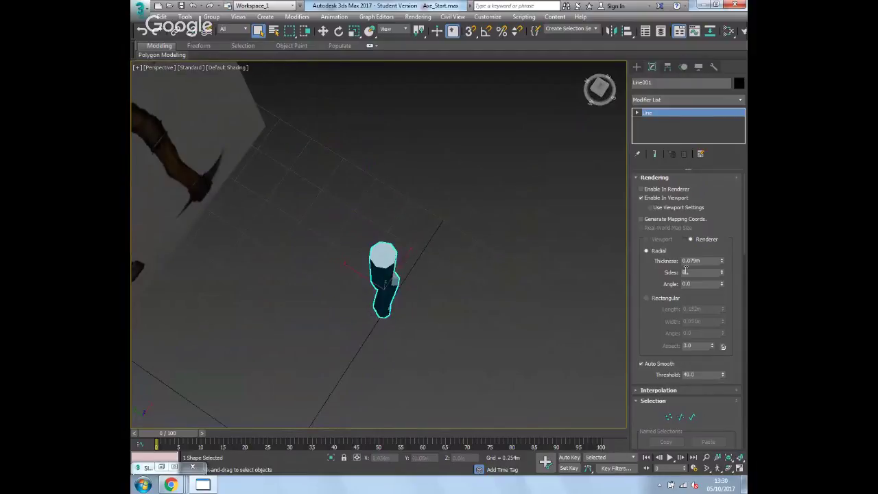
pyautogui.moveTo(722, 274)
pyautogui.mouseDown()
pyautogui.moveTo(721, 243)
pyautogui.moveTo(725, 277)
pyautogui.moveTo(724, 269)
pyautogui.mouseUp()
pyautogui.keyDown('alt'); pyautogui.moveTo(486, 348); pyautogui.dragTo(477, 309, button='middle'); pyautogui.keyUp('alt')
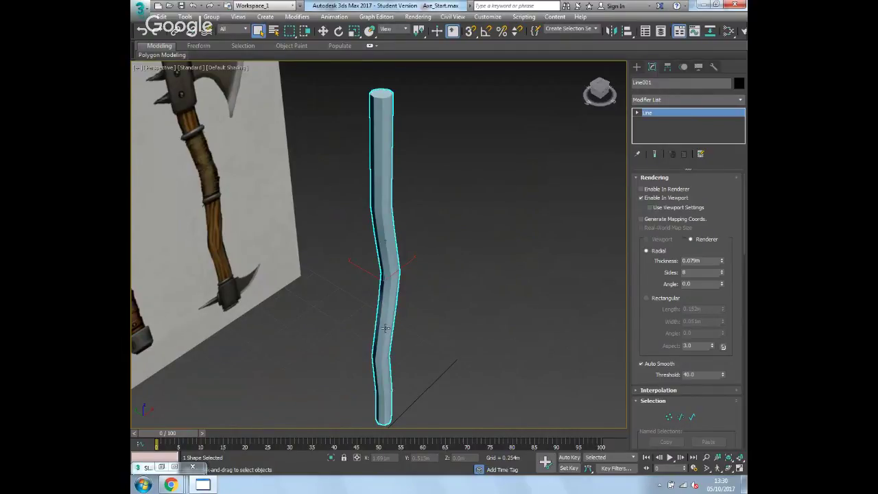
# Convert the eight-sided handle to an editable poly in the front view
pyautogui.press('f')
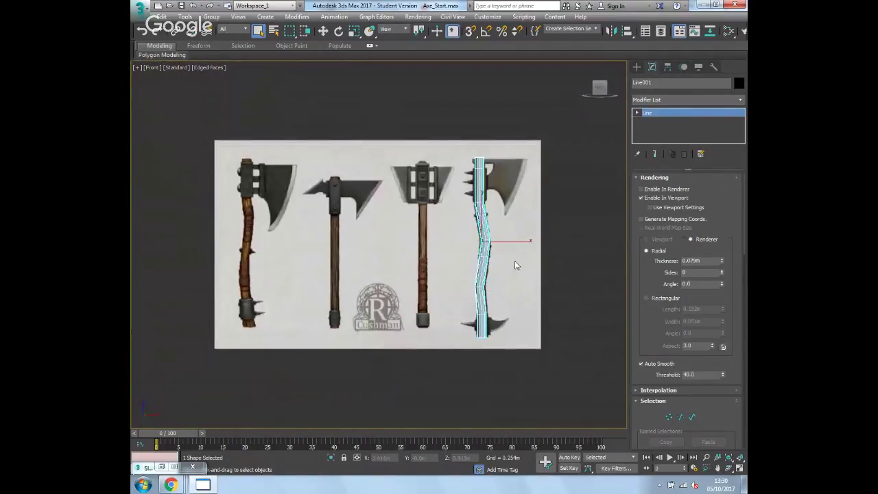
pyautogui.scroll(-2, 452, 277)
pyautogui.scroll(5, 434, 288)
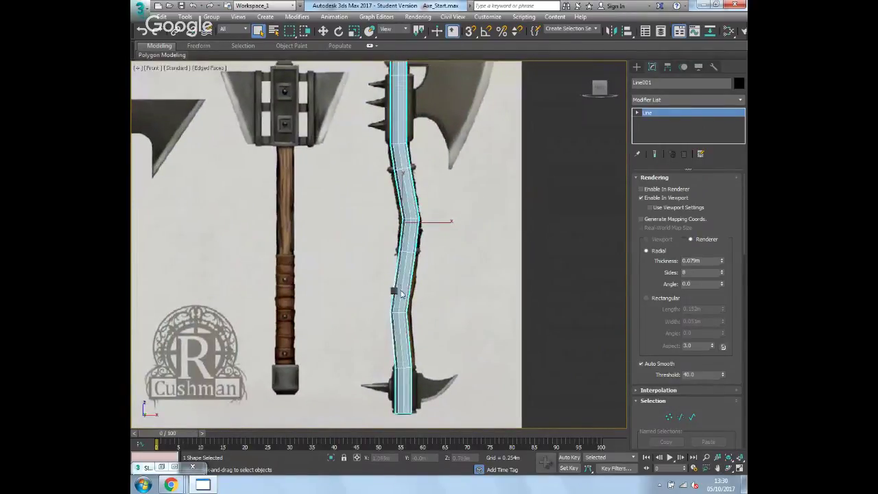
pyautogui.rightClick(398, 286)
pyautogui.moveTo(442, 402)
pyautogui.click(525, 417)
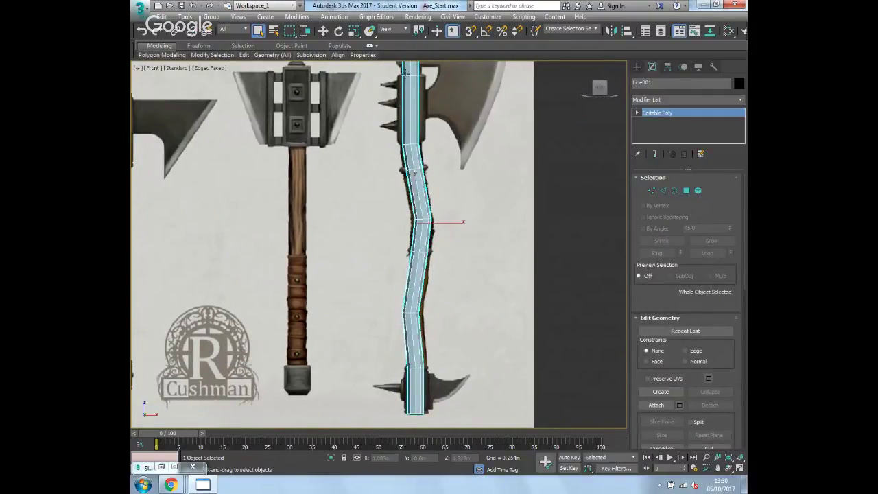
pyautogui.moveTo(468, 135); pyautogui.dragTo(475, 231, button='middle')
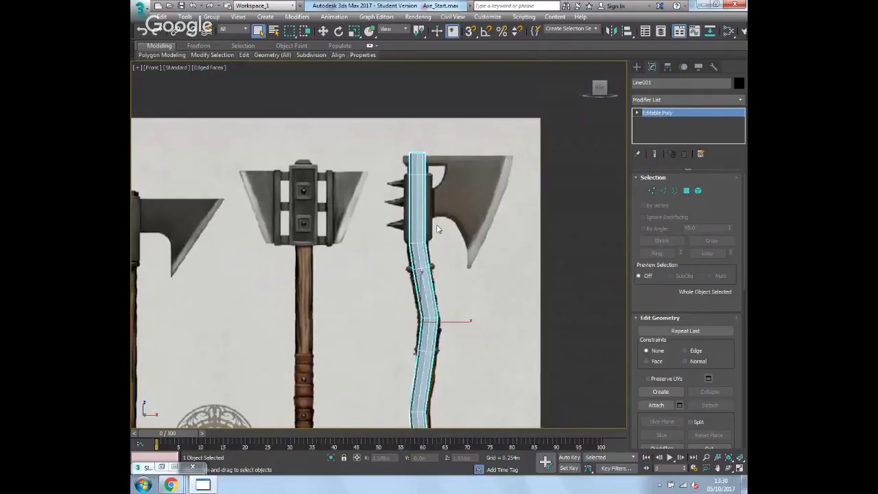
# Select the ring of eight side polygons around the handle's bottom segment, over the reference pommel
pyautogui.moveTo(474, 305); pyautogui.dragTo(474, 109, button='middle')
pyautogui.scroll(5, 442, 291)
pyautogui.moveTo(443, 291); pyautogui.dragTo(467, 234, button='middle')
pyautogui.scroll(2, 430, 228)
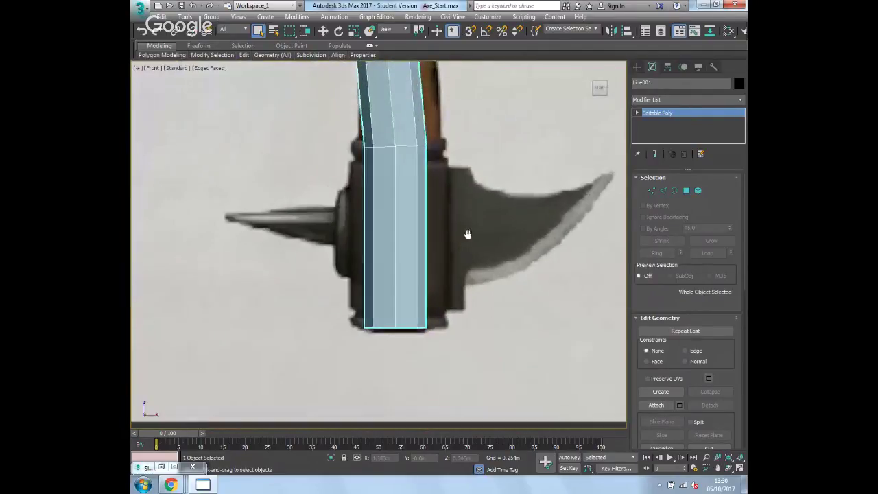
pyautogui.scroll(-2, 483, 253)
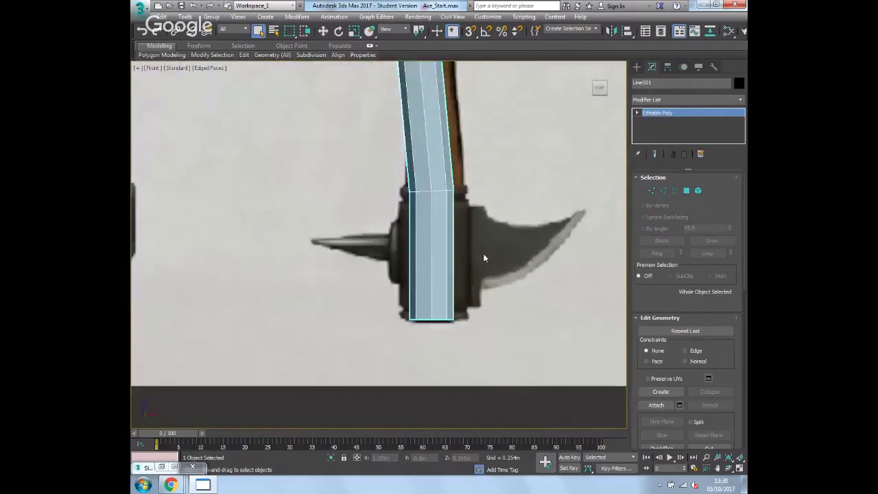
pyautogui.click(686, 191)
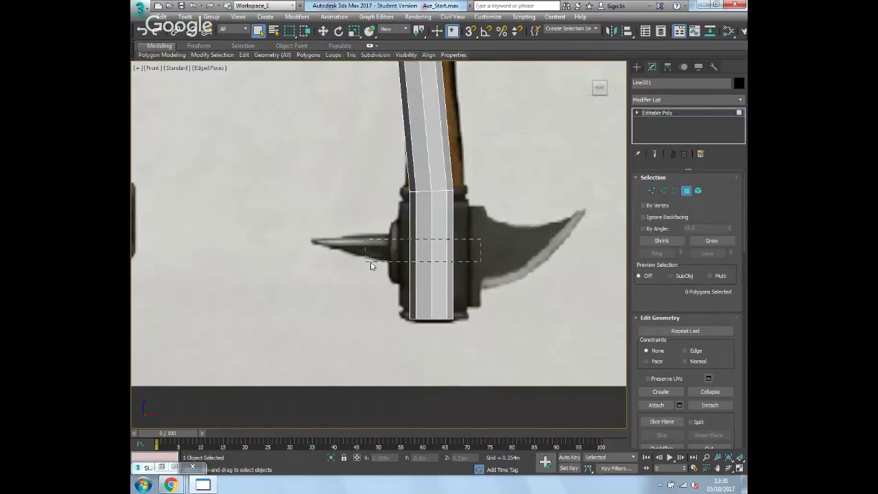
pyautogui.moveTo(370, 261); pyautogui.dragTo(370, 262)
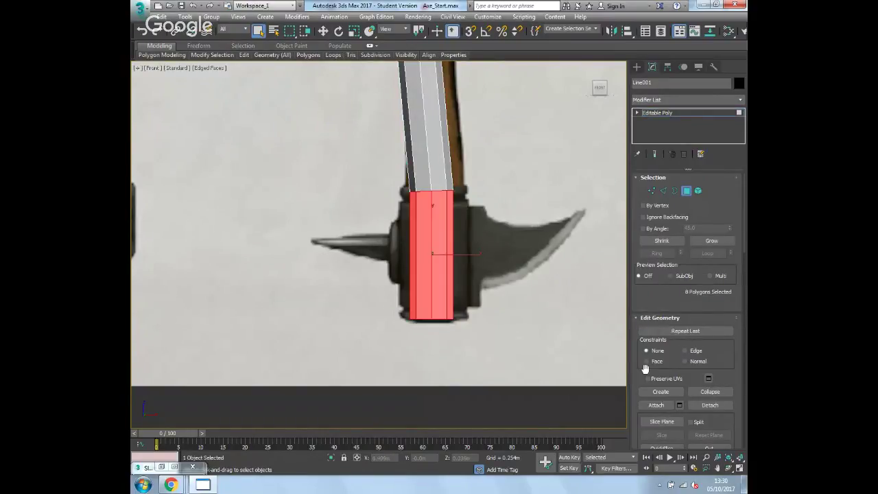
# Level the vertex ring at the top of the handle's bottom segment by scaling it flat along the vertical axis
pyautogui.click(652, 191)
pyautogui.moveTo(486, 173); pyautogui.dragTo(228, 241)
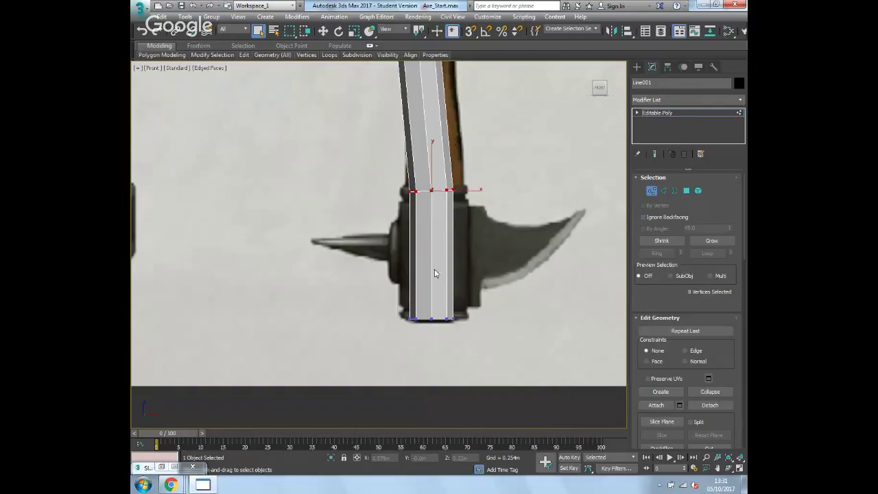
pyautogui.scroll(-8, 679, 251)
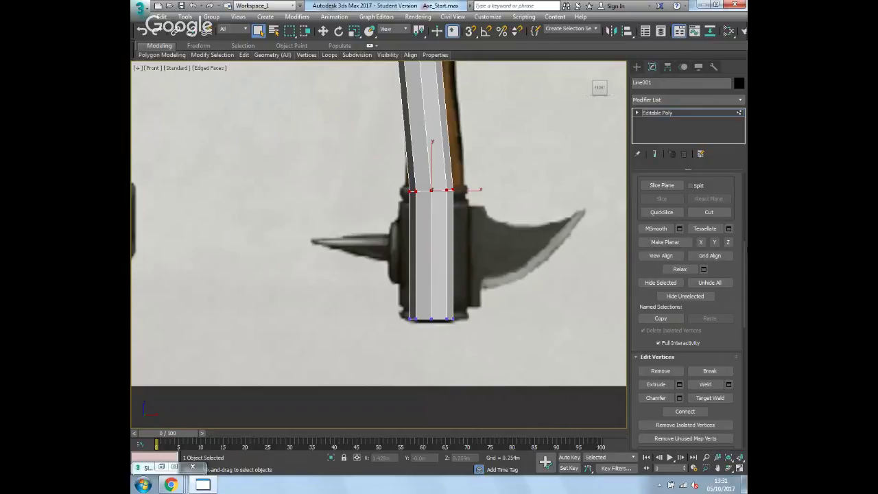
pyautogui.click(354, 31)
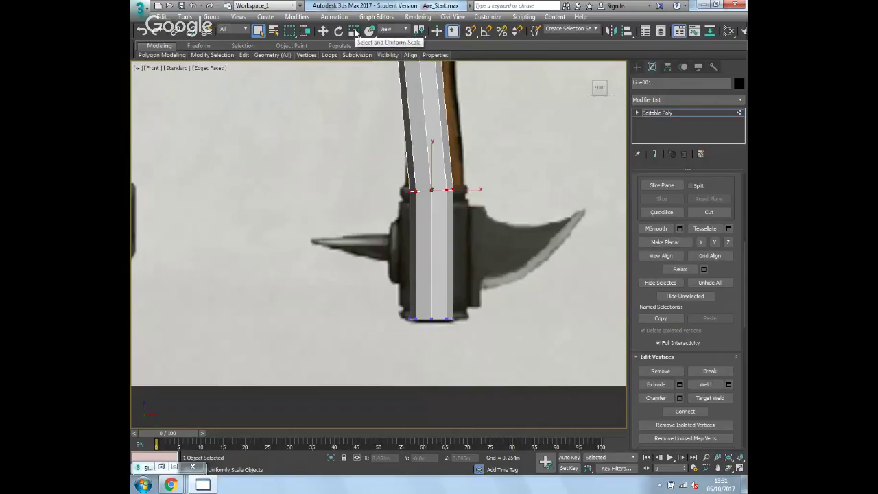
pyautogui.click(354, 31)
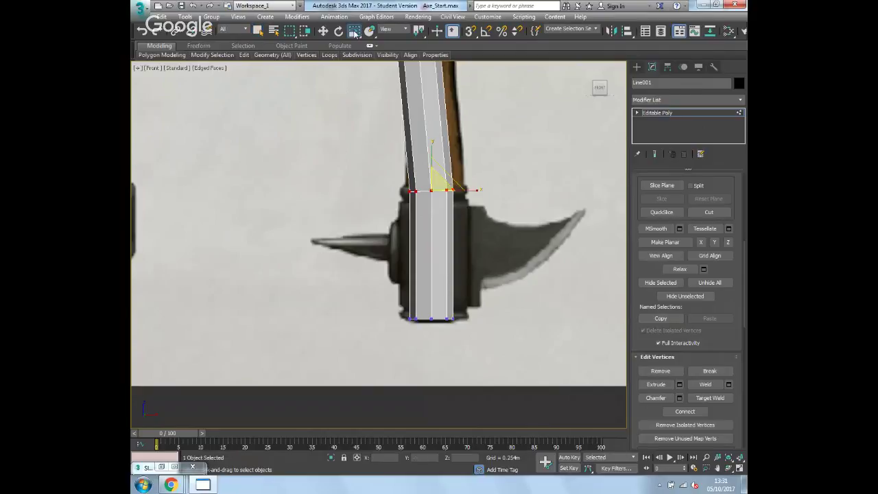
pyautogui.click(354, 31)
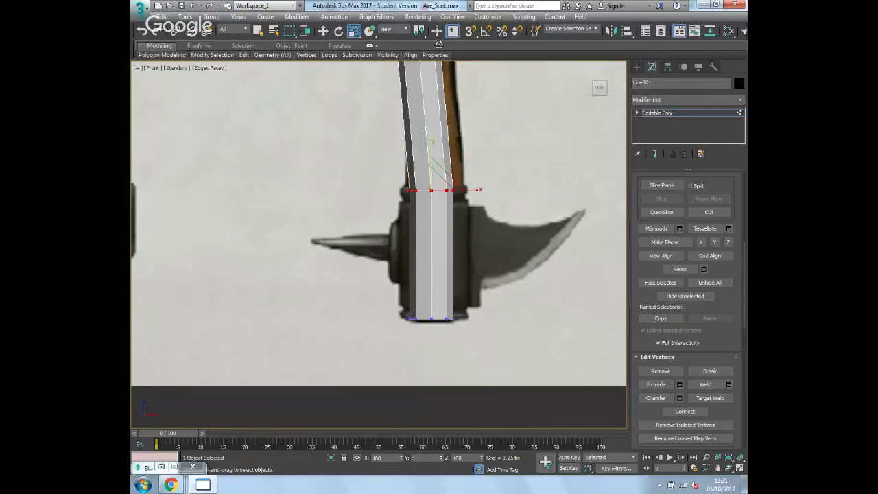
pyautogui.moveTo(379, 404); pyautogui.dragTo(170, 390)
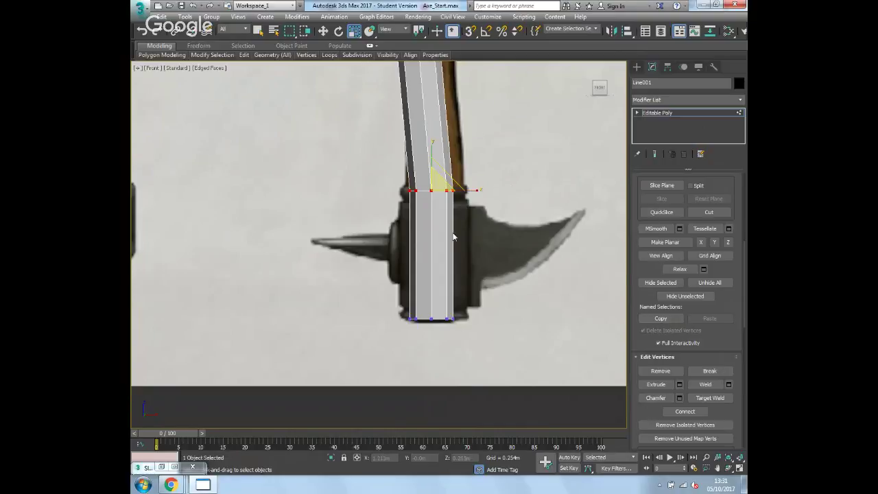
# Extrude the bottom segment's side polygons by Local Normal with a height of 0.022 m
pyautogui.press('4')
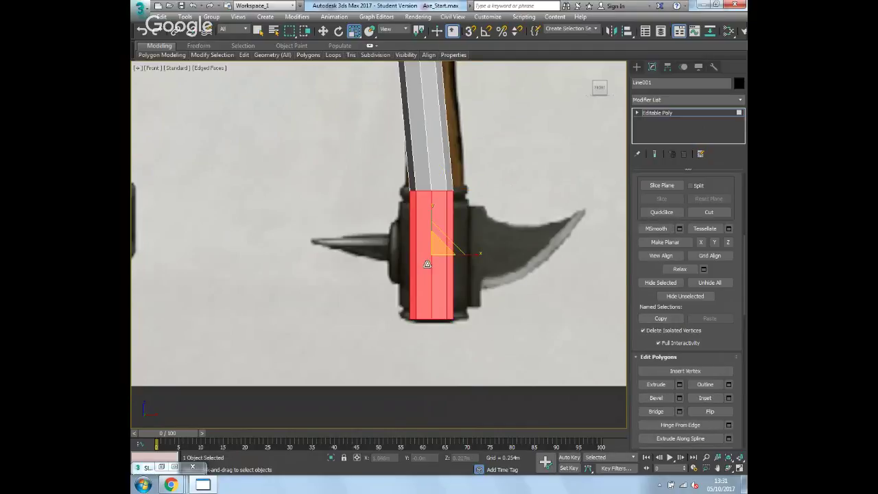
pyautogui.click(679, 385)
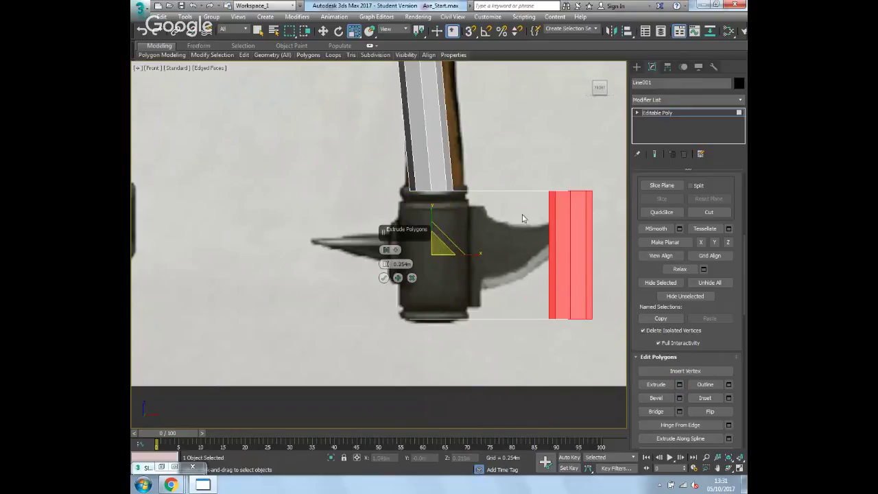
pyautogui.click(388, 249)
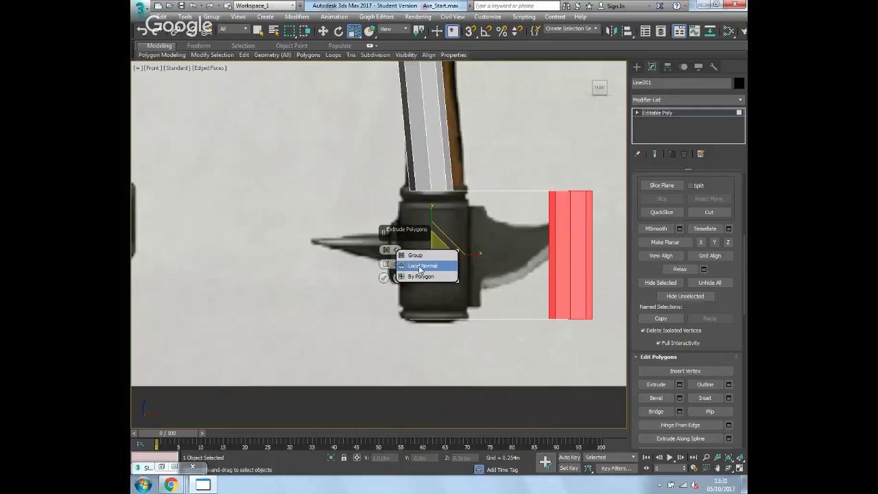
pyautogui.click(424, 266)
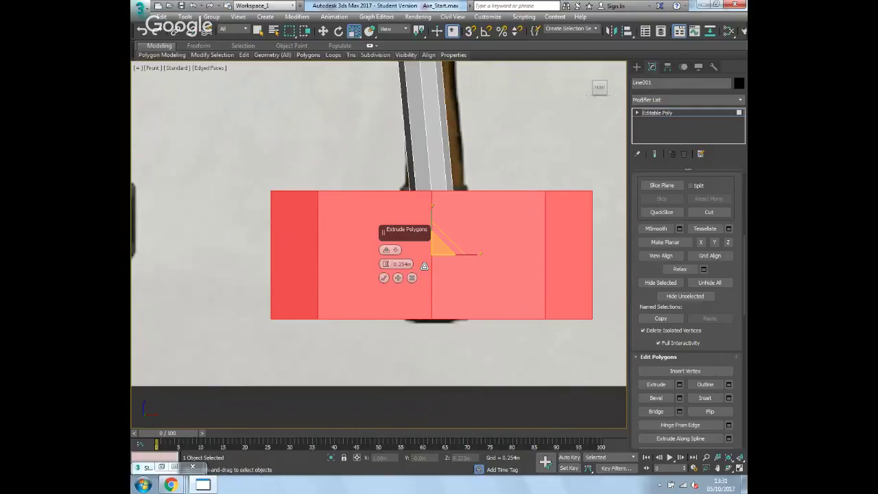
pyautogui.moveTo(396, 264); pyautogui.dragTo(412, 394)
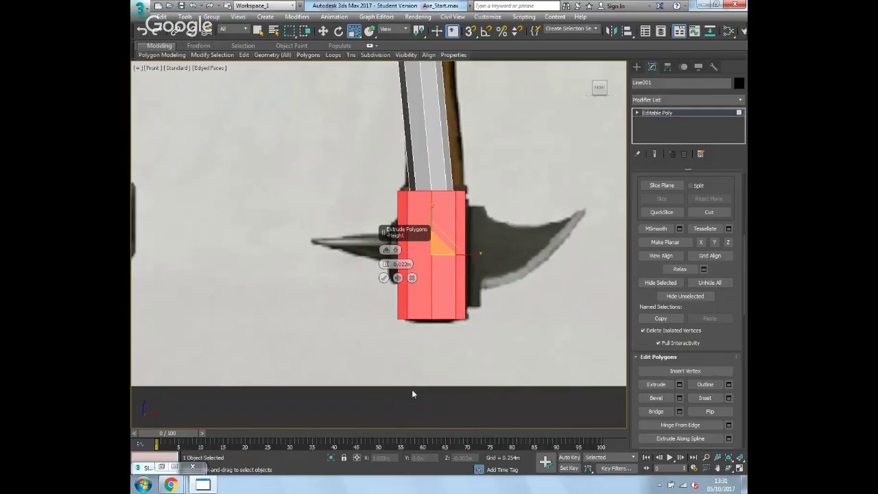
pyautogui.click(384, 278)
pyautogui.click(461, 249)
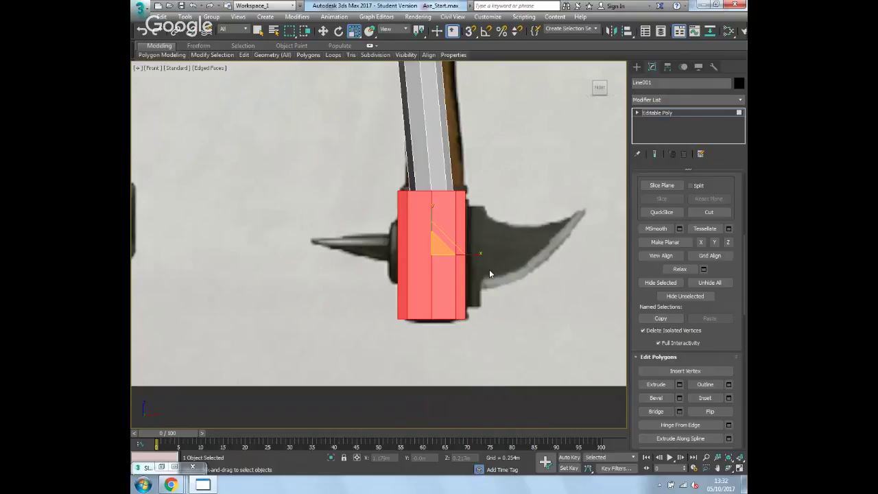
# Select the two adjacent side polygons of the thickened bottom segment that face the reference's small blade in the perspective view
pyautogui.press('p')
pyautogui.press('x')
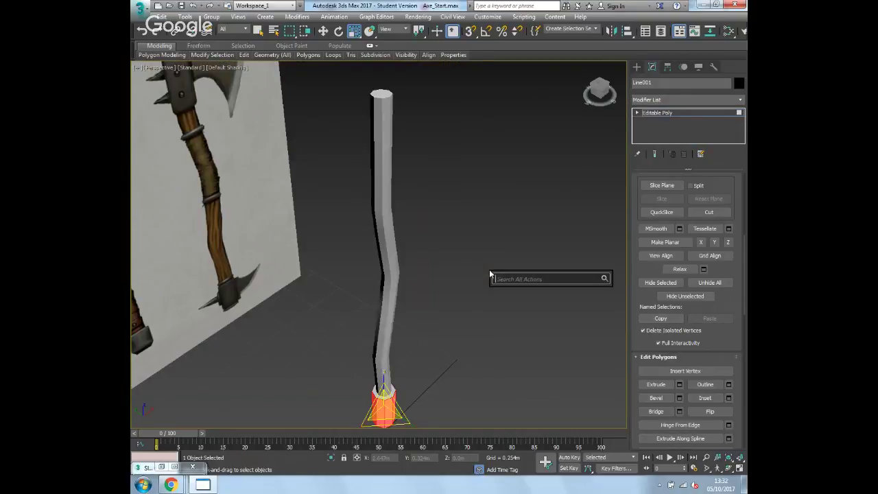
pyautogui.keyDown('alt'); pyautogui.moveTo(405, 324); pyautogui.dragTo(350, 206, button='middle'); pyautogui.keyUp('alt')
pyautogui.keyDown('alt'); pyautogui.moveTo(351, 206); pyautogui.dragTo(312, 169, button='middle'); pyautogui.keyUp('alt')
pyautogui.scroll(4, 320, 181)
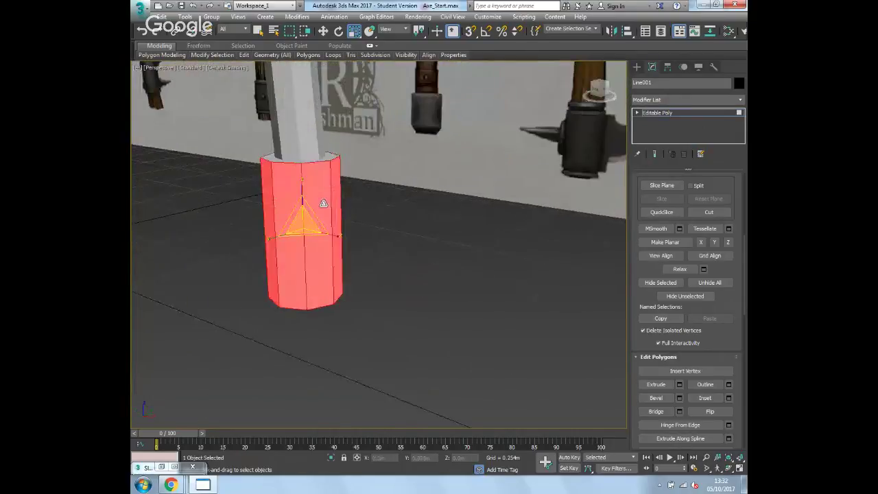
pyautogui.keyDown('alt'); pyautogui.moveTo(370, 236); pyautogui.dragTo(327, 239, button='middle'); pyautogui.keyUp('alt')
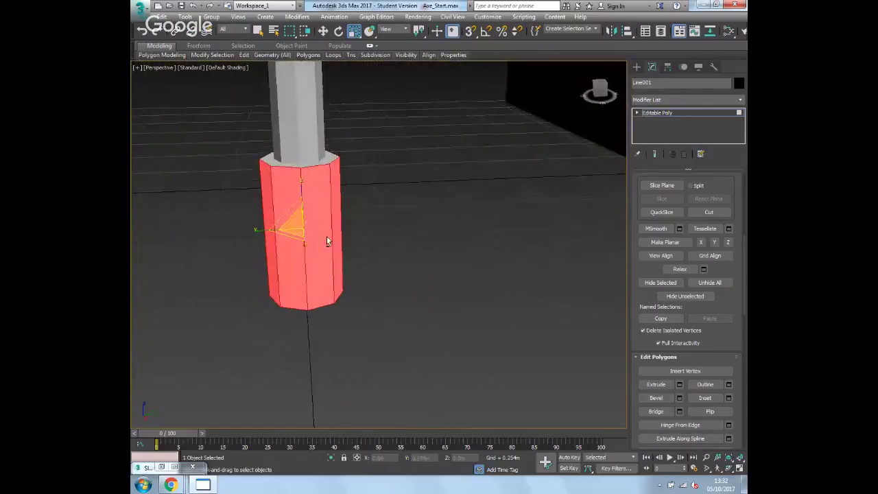
pyautogui.click(320, 244)
pyautogui.keyDown('ctrl'); pyautogui.click(289, 255); pyautogui.keyUp('ctrl')
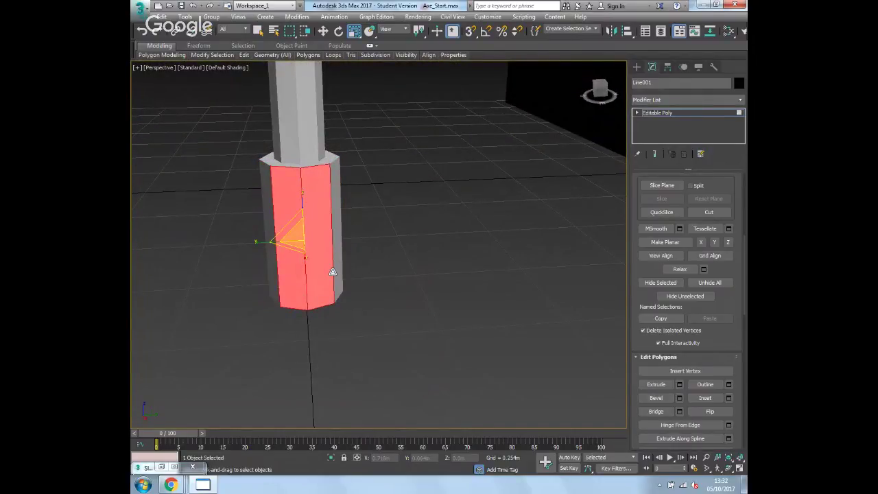
# Extrude the two blade-side polygons 0.033 m in the front view
pyautogui.press('f')
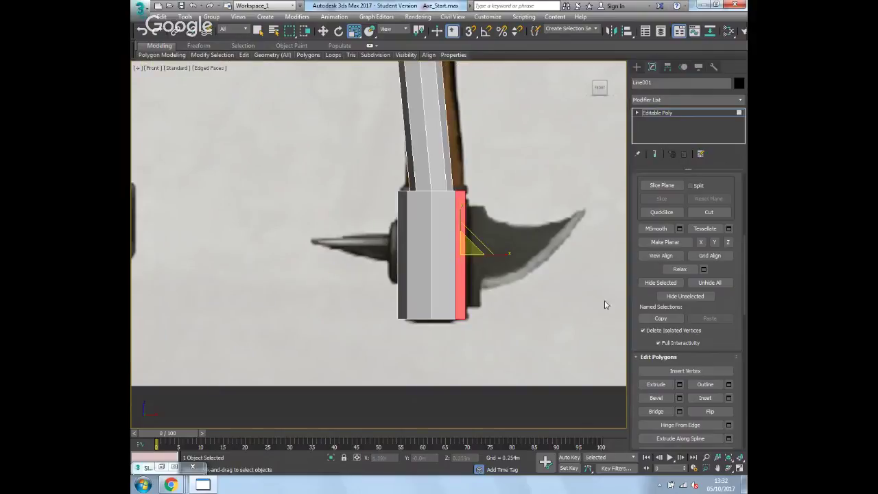
pyautogui.click(679, 384)
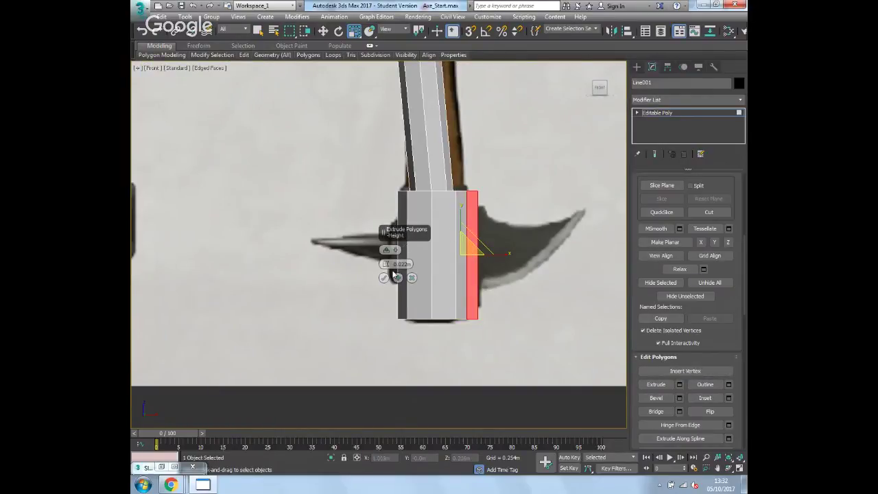
pyautogui.moveTo(386, 266); pyautogui.dragTo(405, 272)
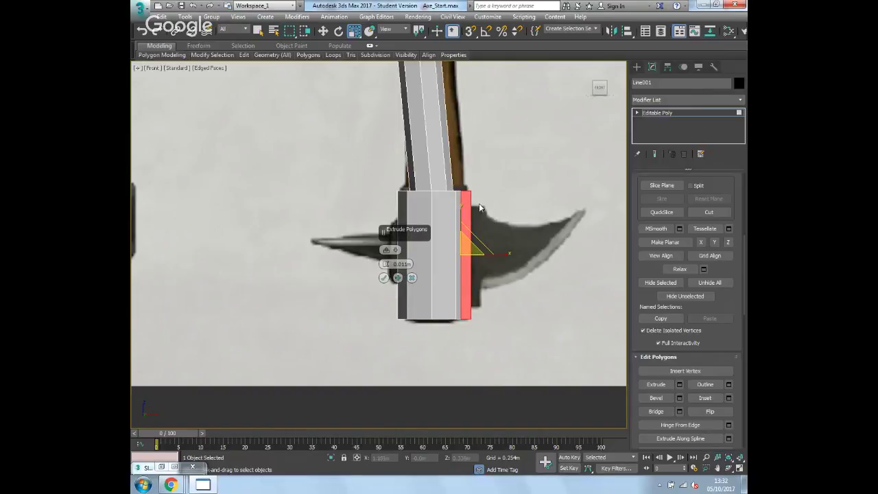
pyautogui.moveTo(385, 267); pyautogui.dragTo(386, 252)
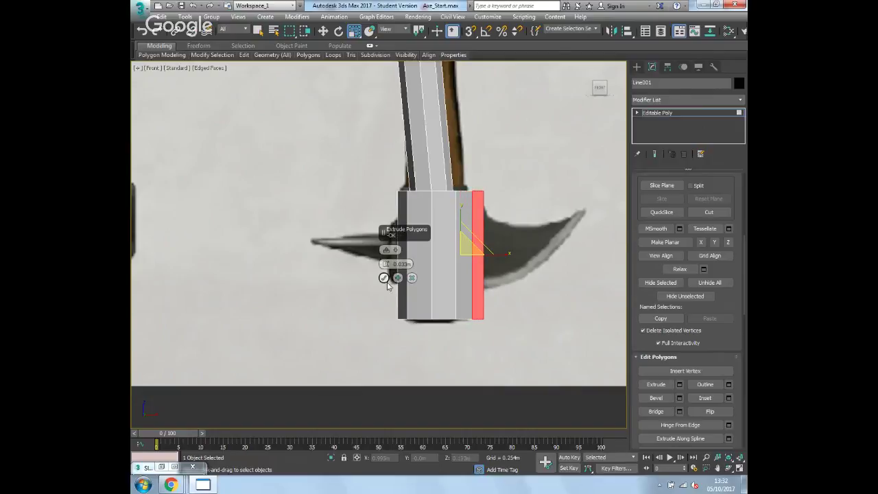
pyautogui.click(384, 277)
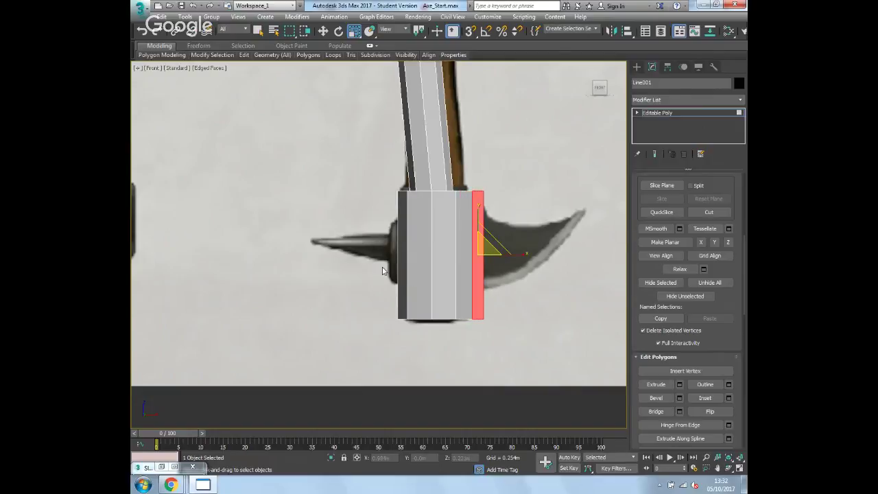
# Move the inset vertices of the extruded blade-side block outward along X to line up with its outermost vertices, forming a flat face
pyautogui.press('1')
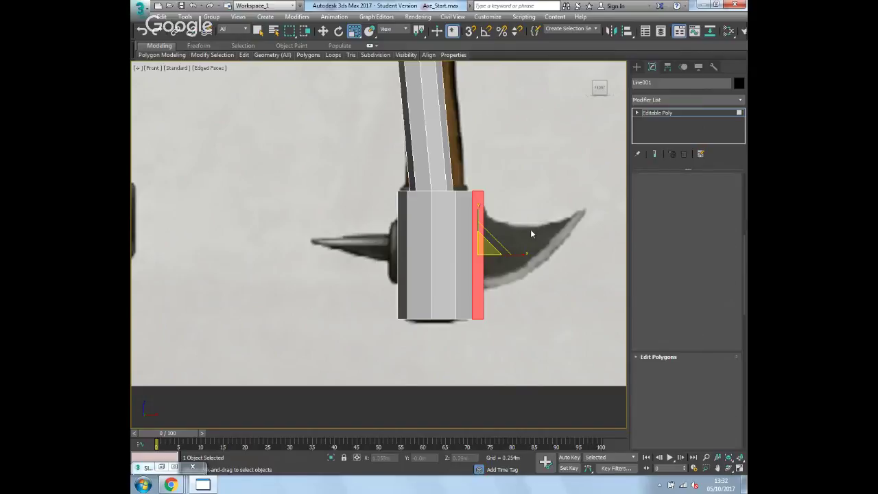
pyautogui.moveTo(475, 186); pyautogui.dragTo(471, 366)
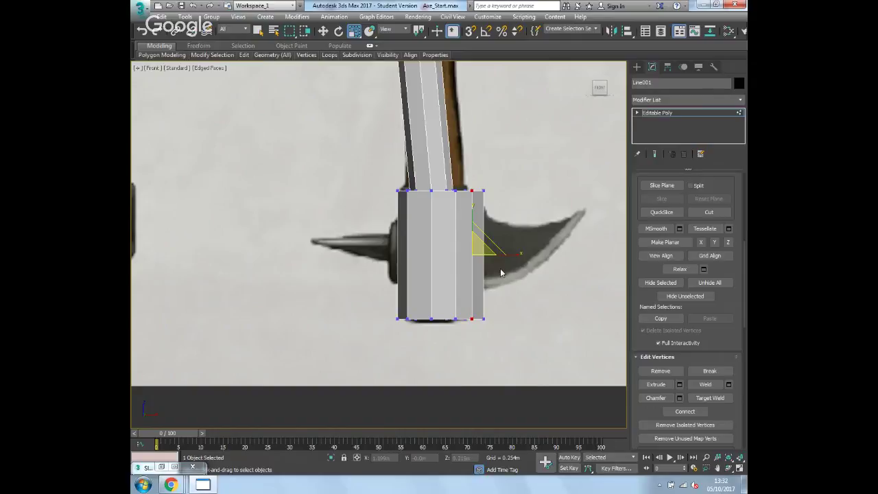
pyautogui.keyDown('alt'); pyautogui.moveTo(500, 269); pyautogui.dragTo(515, 248, button='middle'); pyautogui.keyUp('alt')
pyautogui.press('f')
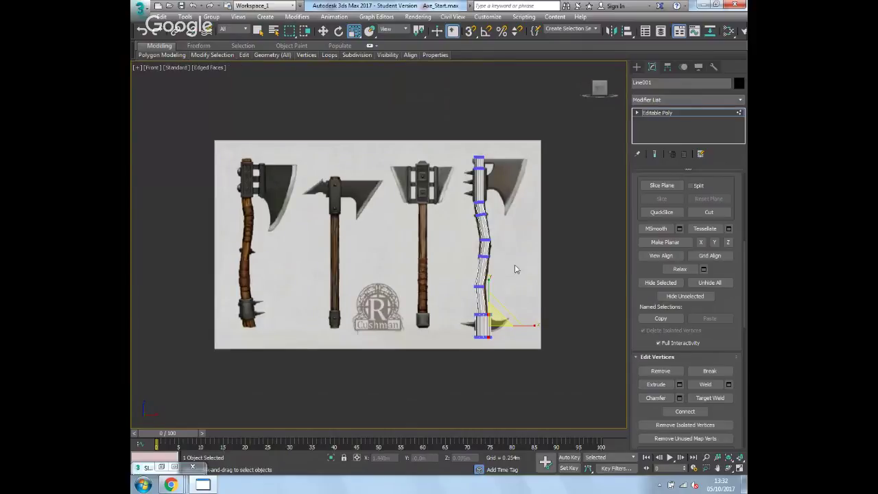
pyautogui.scroll(3, 475, 264)
pyautogui.scroll(5, 476, 263)
pyautogui.scroll(-2, 425, 178)
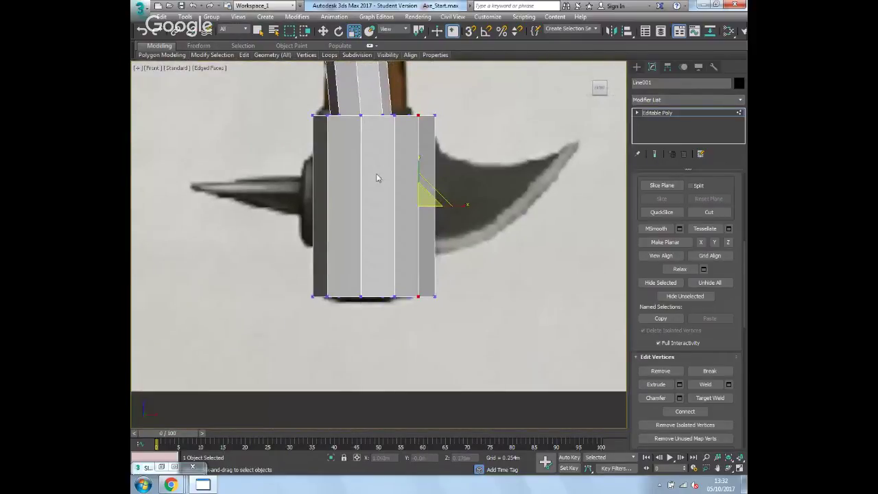
pyautogui.moveTo(450, 206); pyautogui.dragTo(465, 206)
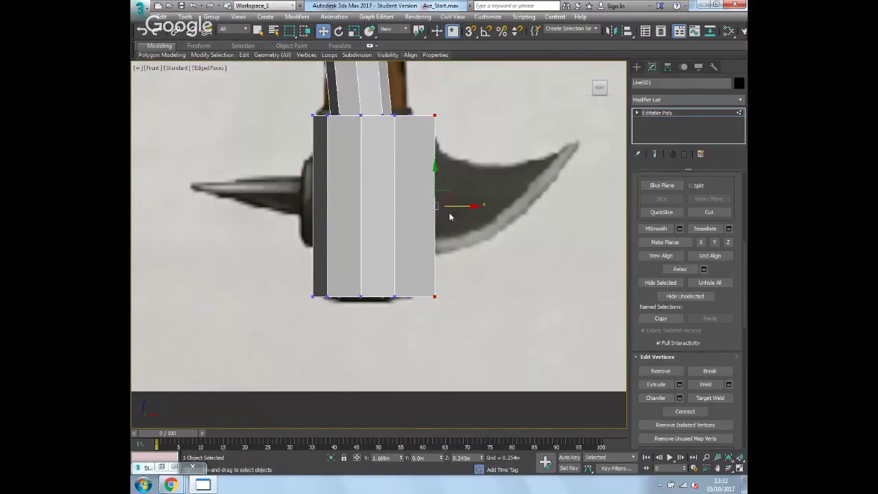
pyautogui.scroll(1, 450, 216)
pyautogui.scroll(-1, 450, 216)
# Extrude the blade-side polygons of the pommel block three times in a row with a height of 0.048 m each
pyautogui.press('4')
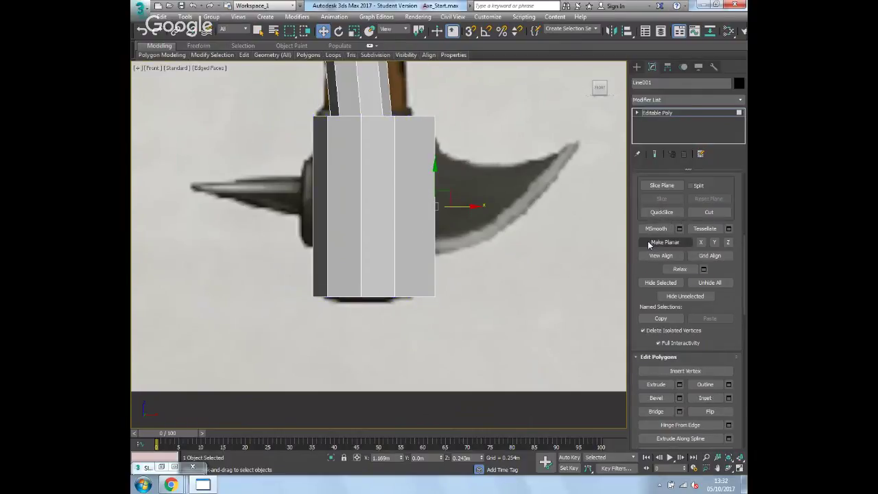
pyautogui.keyDown('alt'); pyautogui.moveTo(462, 292); pyautogui.dragTo(447, 294, button='middle'); pyautogui.keyUp('alt')
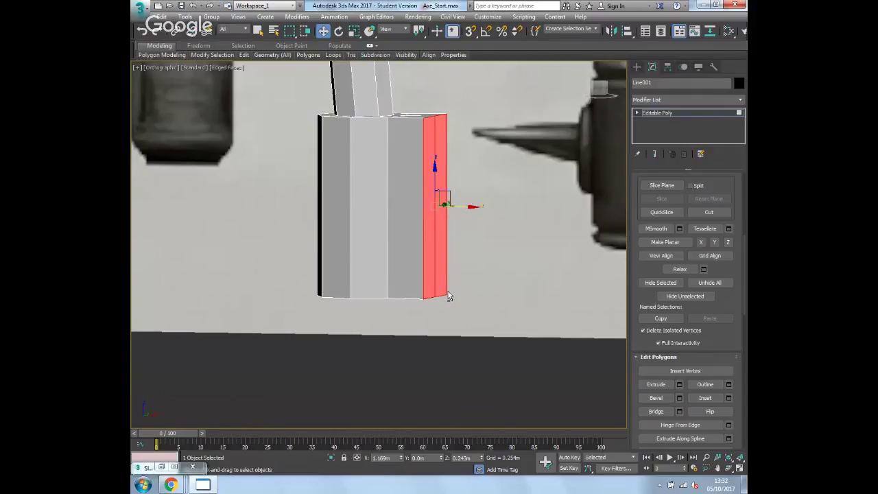
pyautogui.press('f')
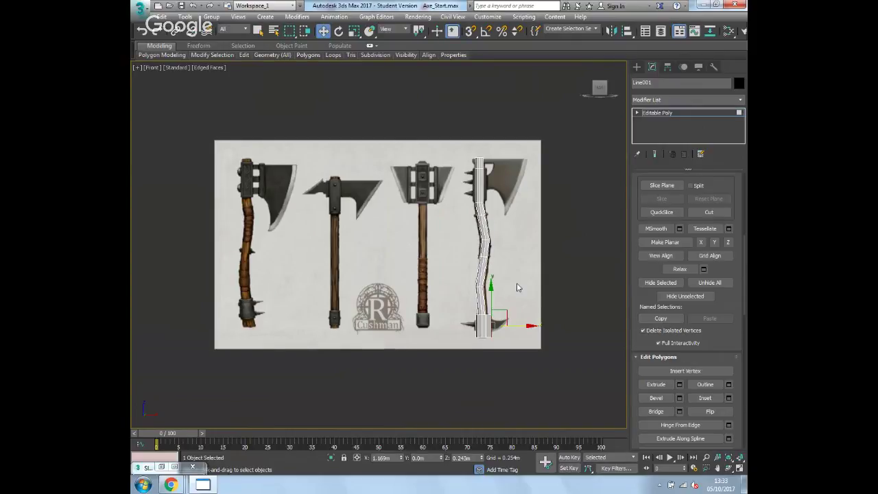
pyautogui.moveTo(517, 288); pyautogui.dragTo(476, 261, button='middle')
pyautogui.scroll(6, 476, 260)
pyautogui.moveTo(446, 288); pyautogui.dragTo(421, 222, button='middle')
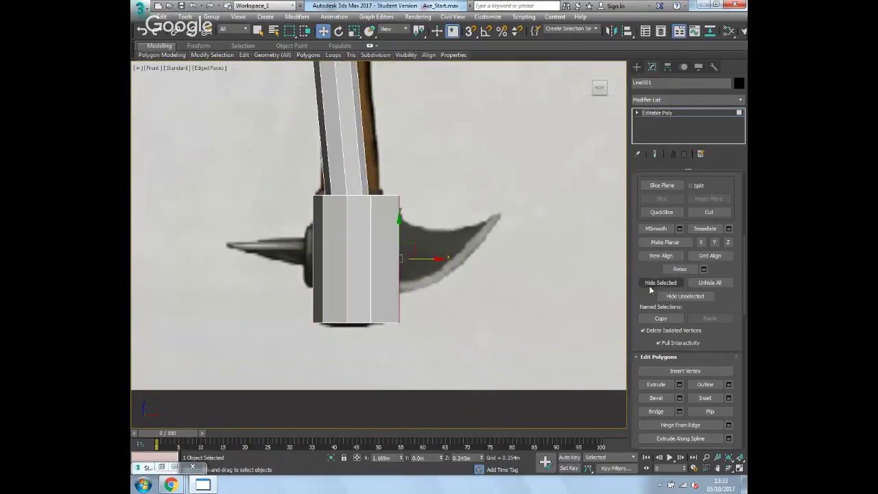
pyautogui.click(679, 385)
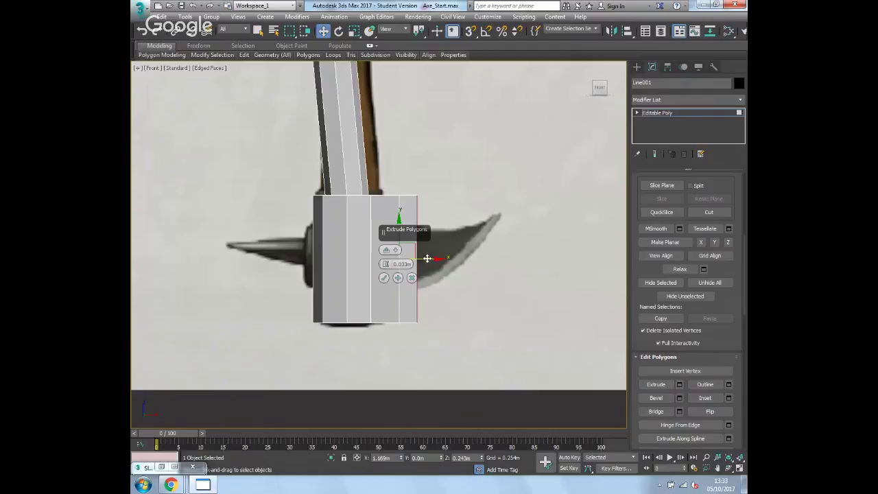
pyautogui.moveTo(387, 266); pyautogui.dragTo(386, 257)
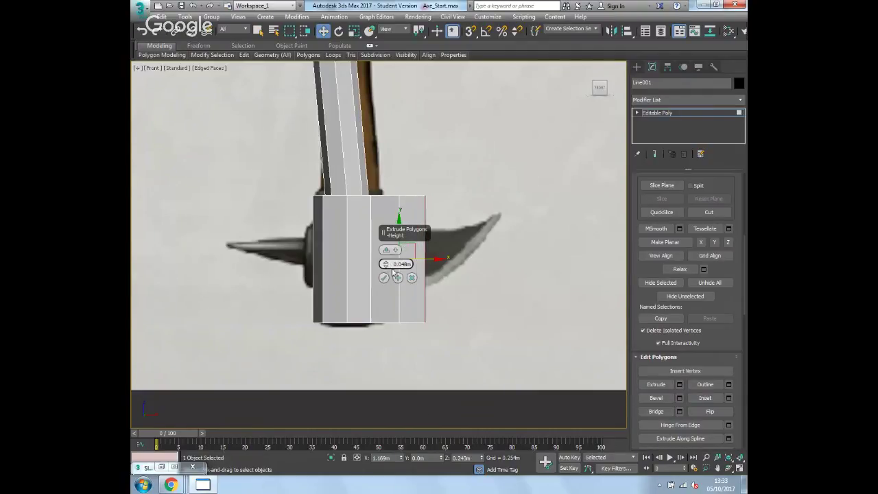
pyautogui.doubleClick(398, 278)
pyautogui.click(398, 278)
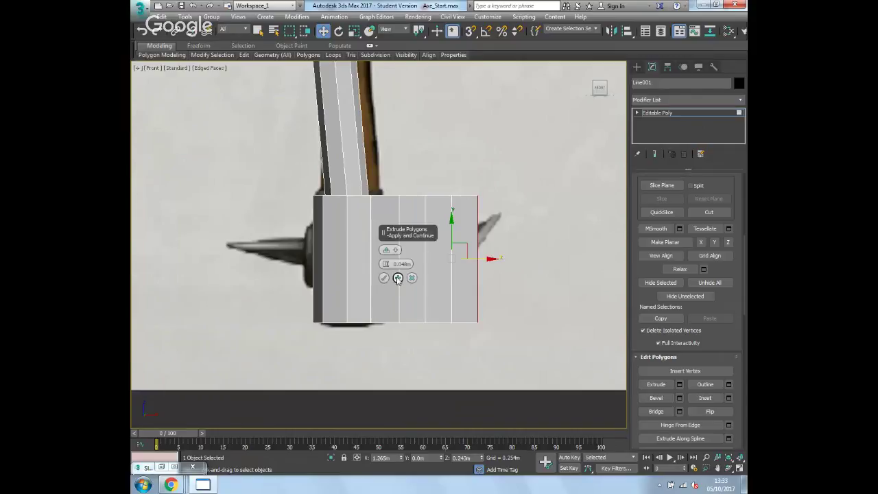
pyautogui.click(384, 278)
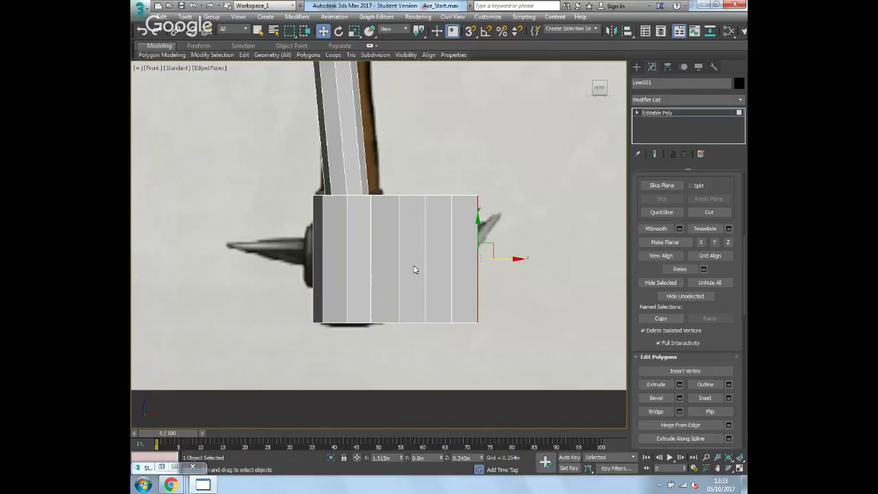
# Make the mesh see-through temporarily and move the extruded segments' vertices to follow the reference's small curved blade outline
pyautogui.hotkey('alt', 'x')
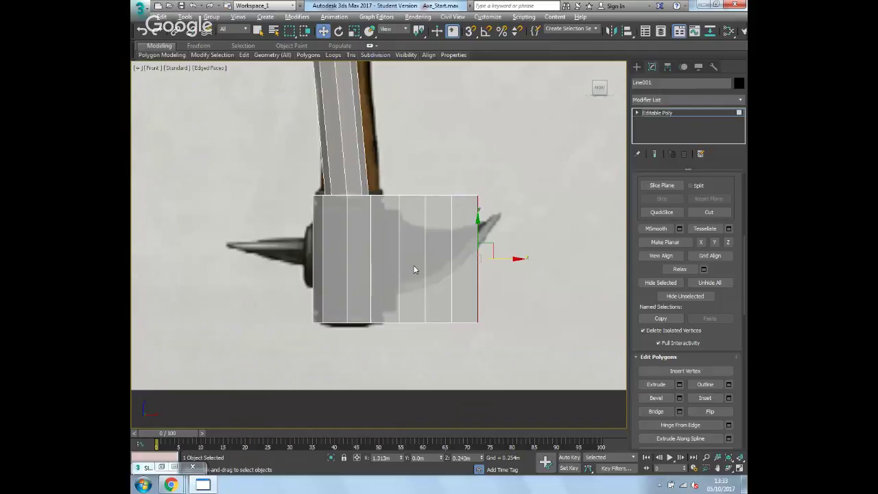
pyautogui.hotkey('alt', 'x')
pyautogui.hotkey('alt', 'x')
pyautogui.press('1')
pyautogui.click(482, 194)
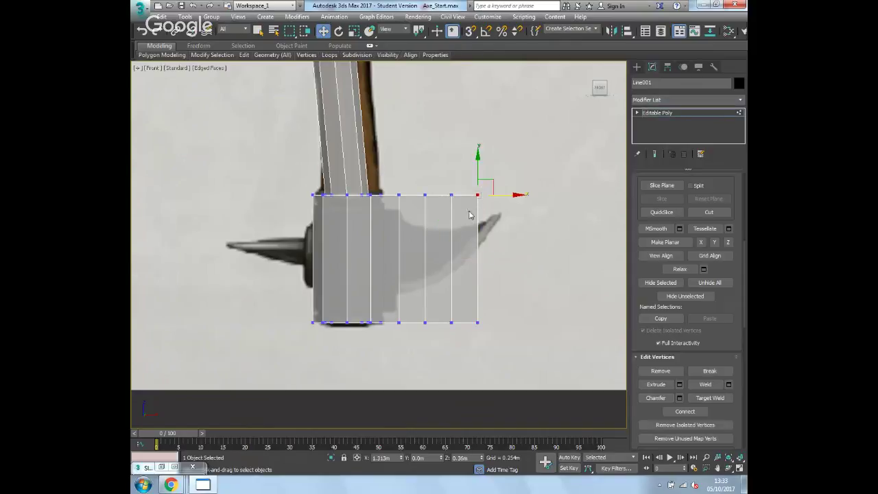
pyautogui.moveTo(491, 191); pyautogui.dragTo(513, 210)
pyautogui.click(452, 195)
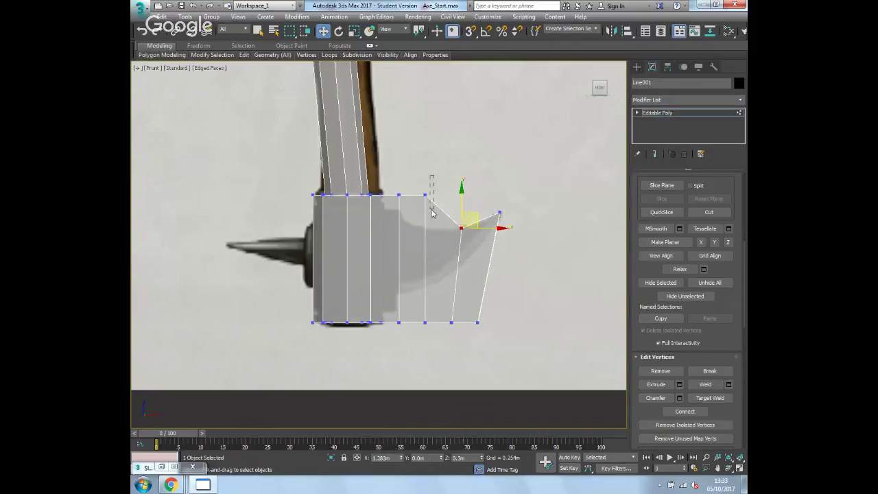
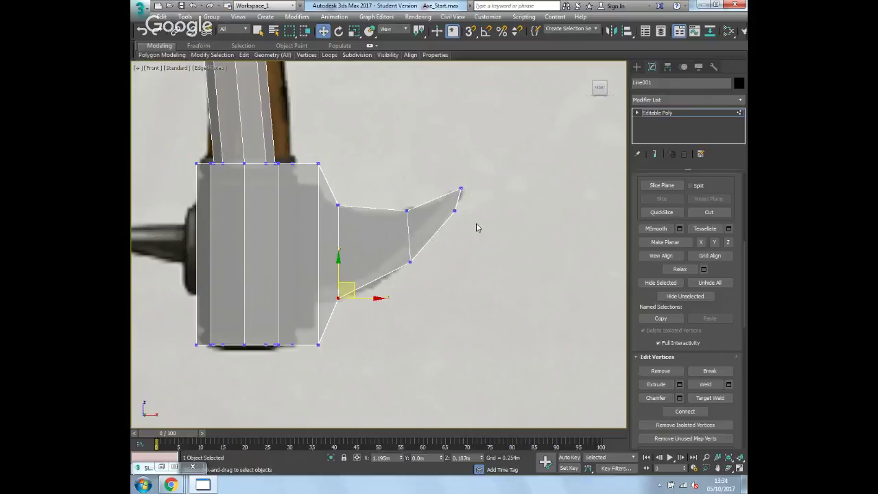
pyautogui.hotkey('alt', 'x')
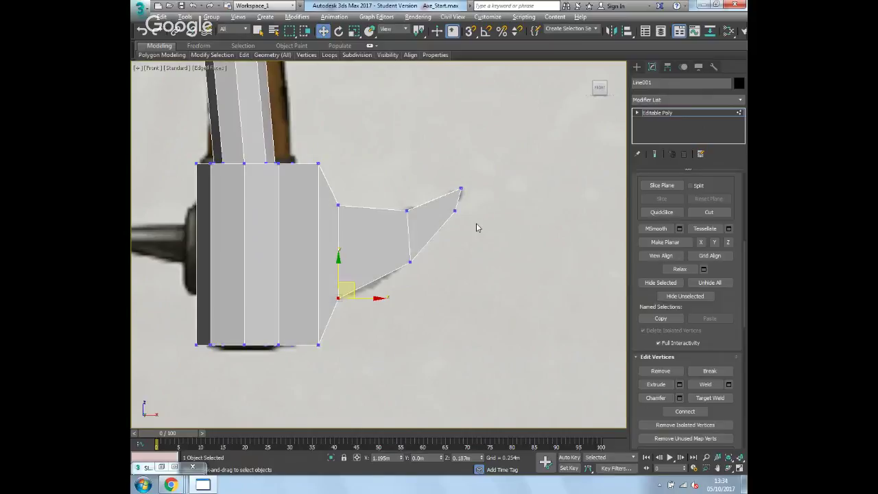
# Target weld the outer side vertices at the small blade's tip onto the centre vertices to form a point
pyautogui.press('p')
pyautogui.keyDown('alt'); pyautogui.moveTo(476, 227); pyautogui.dragTo(447, 272, button='middle'); pyautogui.keyUp('alt')
pyautogui.press('F4')
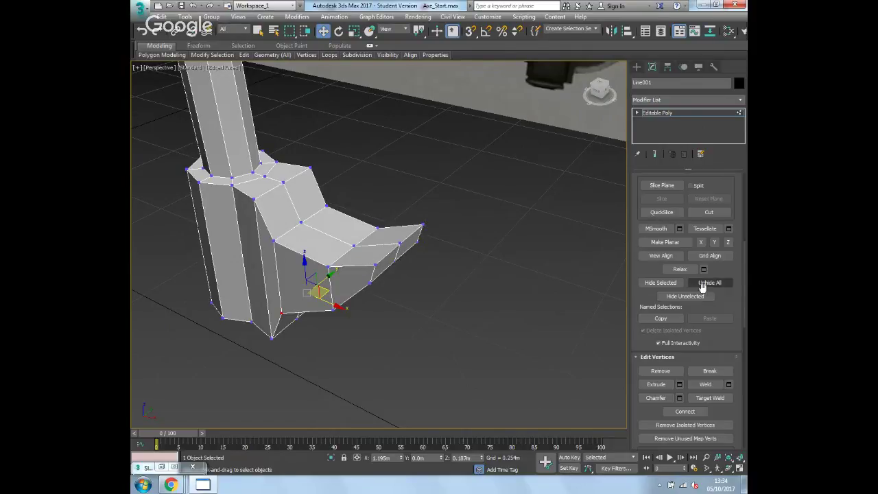
pyautogui.click(700, 401)
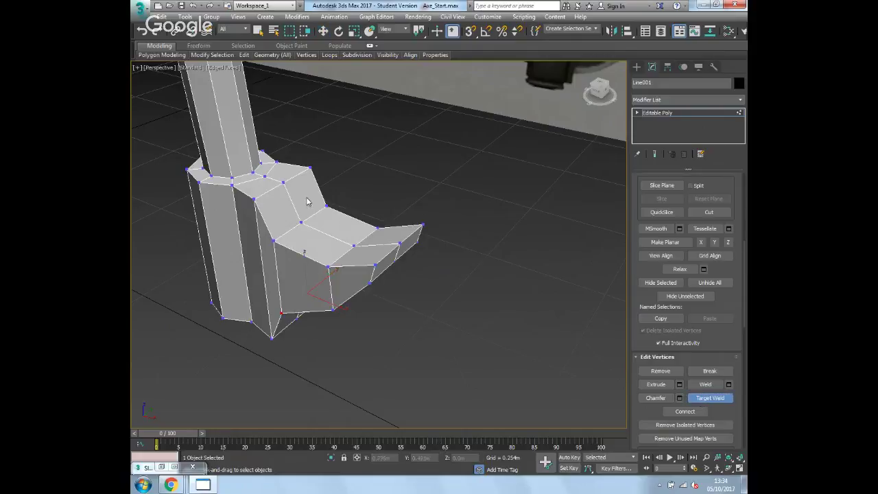
pyautogui.click(399, 243)
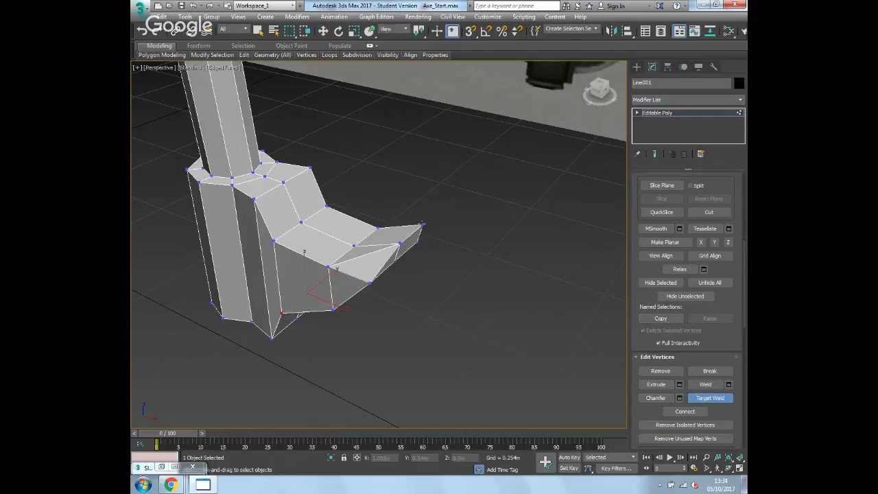
pyautogui.click(417, 240)
pyautogui.keyDown('alt'); pyautogui.moveTo(415, 258); pyautogui.dragTo(318, 205, button='middle'); pyautogui.keyUp('alt')
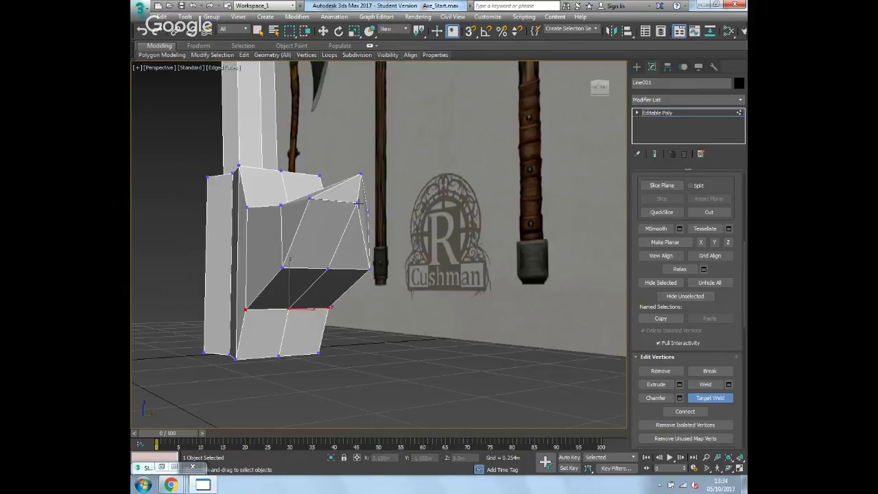
pyautogui.press('w')
# Select the side vertex pairs along the small blade's upper surface and scale them inward to narrow it
pyautogui.keyDown('alt'); pyautogui.moveTo(369, 262); pyautogui.dragTo(286, 209, button='middle'); pyautogui.keyUp('alt')
pyautogui.click(361, 238)
pyautogui.press('r')
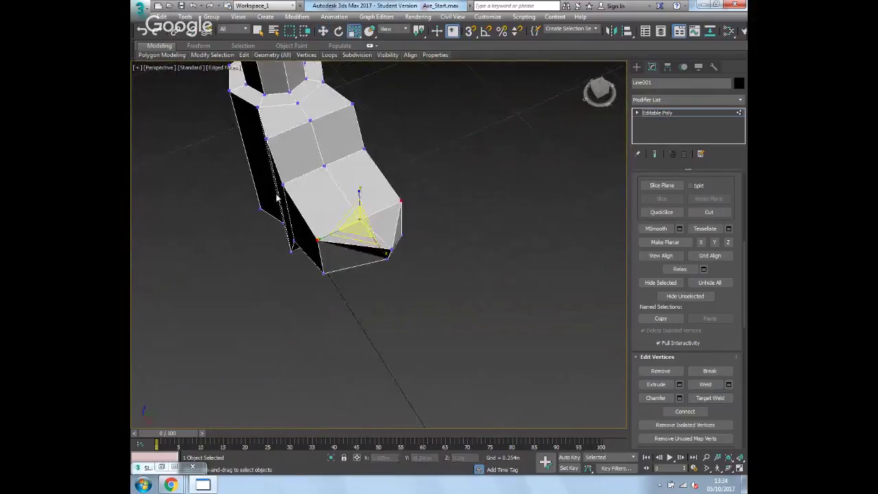
pyautogui.keyDown('ctrl'); pyautogui.click(282, 184); pyautogui.keyUp('ctrl')
pyautogui.keyDown('ctrl'); pyautogui.click(364, 147); pyautogui.keyUp('ctrl')
pyautogui.keyDown('ctrl'); pyautogui.click(352, 104); pyautogui.keyUp('ctrl')
pyautogui.keyDown('ctrl'); pyautogui.click(266, 139); pyautogui.keyUp('ctrl')
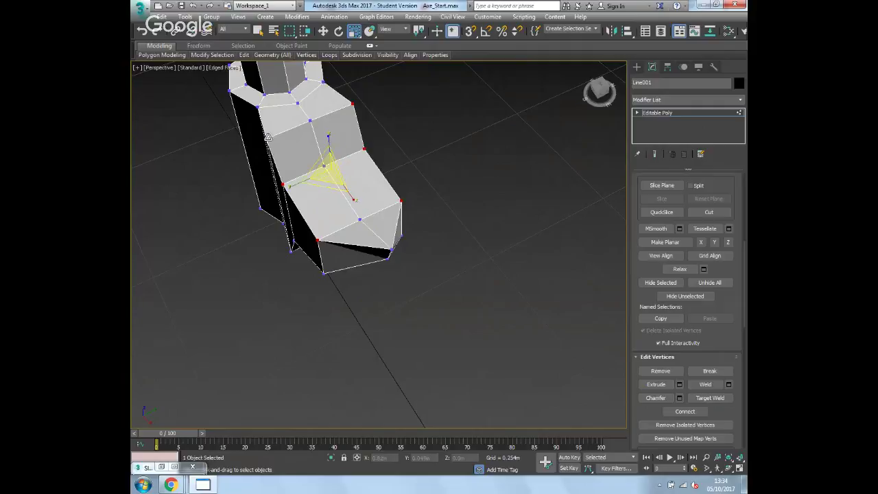
pyautogui.keyDown('alt'); pyautogui.moveTo(416, 204); pyautogui.dragTo(328, 199, button='middle'); pyautogui.keyUp('alt')
pyautogui.moveTo(328, 199); pyautogui.dragTo(325, 169)
# Scale the four side vertices on the small blade's underside inward to narrow its lower edge
pyautogui.keyDown('alt'); pyautogui.moveTo(325, 169); pyautogui.dragTo(384, 172, button='middle'); pyautogui.keyUp('alt')
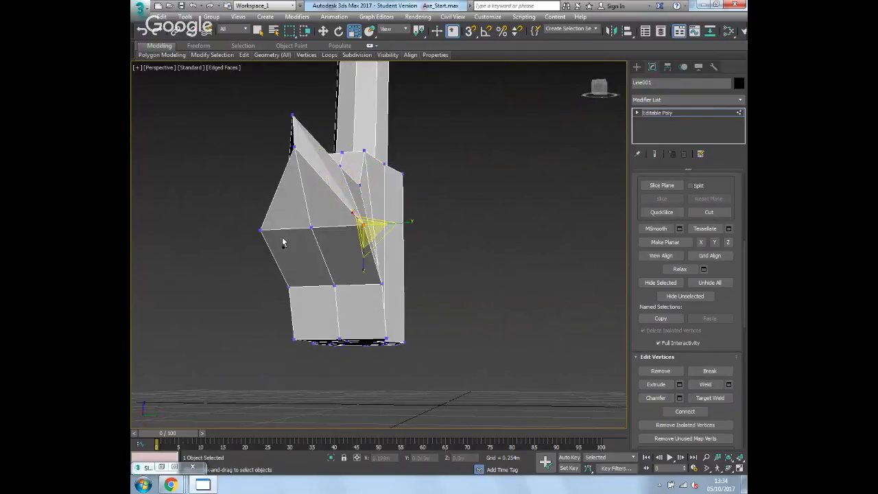
pyautogui.keyDown('ctrl'); pyautogui.click(260, 230); pyautogui.keyUp('ctrl')
pyautogui.keyDown('ctrl'); pyautogui.click(382, 284); pyautogui.keyUp('ctrl')
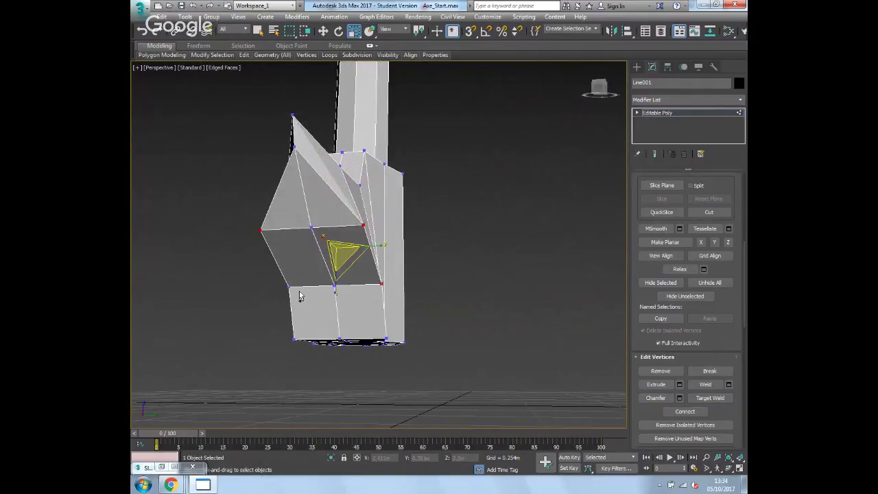
pyautogui.keyDown('ctrl'); pyautogui.click(293, 286); pyautogui.keyUp('ctrl')
pyautogui.moveTo(363, 257); pyautogui.dragTo(328, 261)
# Raise the blade's lower side vertices along Z and adjust the centre vertices near the tip to form a cutting edge
pyautogui.keyDown('alt'); pyautogui.moveTo(328, 263); pyautogui.dragTo(385, 273, button='middle'); pyautogui.keyUp('alt')
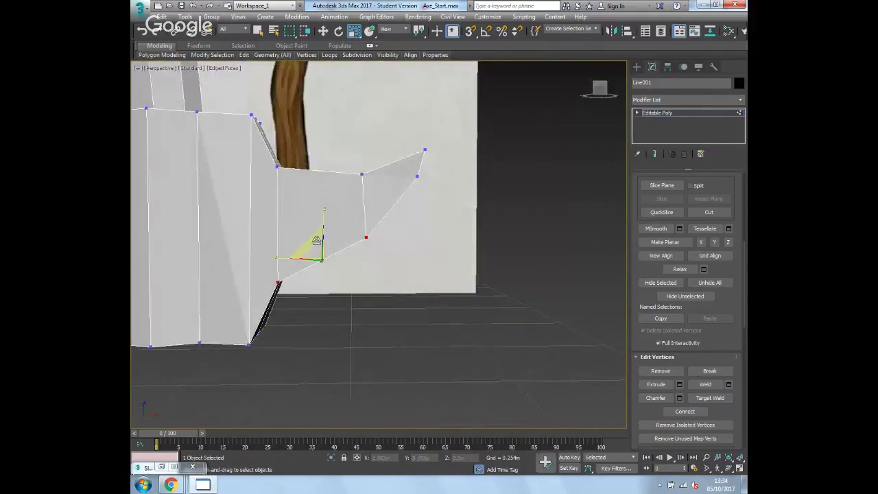
pyautogui.press('w')
pyautogui.moveTo(323, 231); pyautogui.dragTo(322, 218)
pyautogui.click(363, 238)
pyautogui.moveTo(415, 245)
pyautogui.keyDown('alt'); pyautogui.mouseDown(button='middle')
pyautogui.moveTo(374, 240)
pyautogui.moveTo(412, 248)
pyautogui.mouseUp(button='middle'); pyautogui.keyUp('alt')
pyautogui.moveTo(380, 221); pyautogui.dragTo(410, 198)
pyautogui.click(418, 177)
# Scale the lower side vertex pair behind the blade's tip to about 64% along Y and narrow the upper pair
pyautogui.keyDown('alt'); pyautogui.moveTo(449, 181); pyautogui.dragTo(380, 248, button='middle'); pyautogui.keyUp('alt')
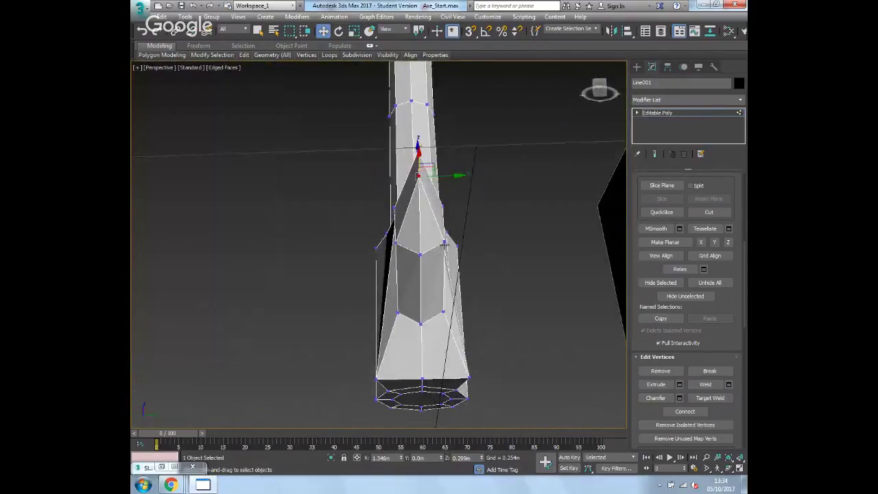
pyautogui.keyDown('ctrl'); pyautogui.click(395, 244); pyautogui.keyUp('ctrl')
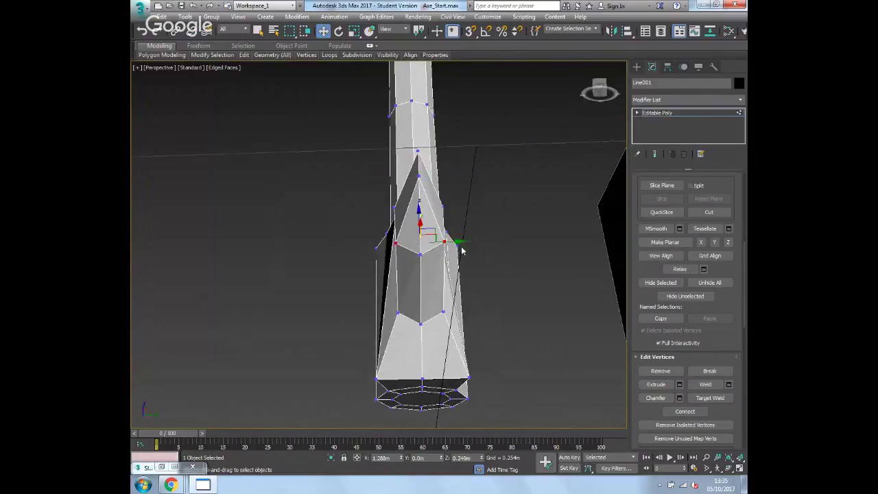
pyautogui.press('r')
pyautogui.moveTo(451, 241); pyautogui.dragTo(447, 243)
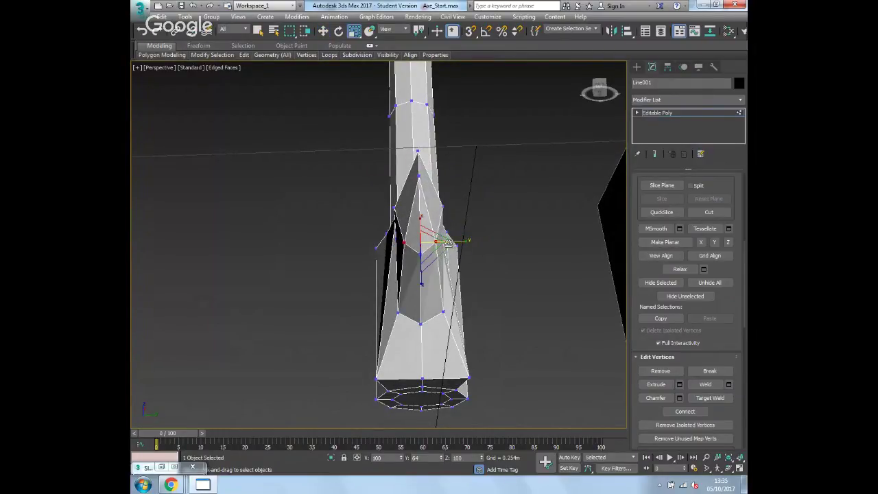
pyautogui.click(443, 207)
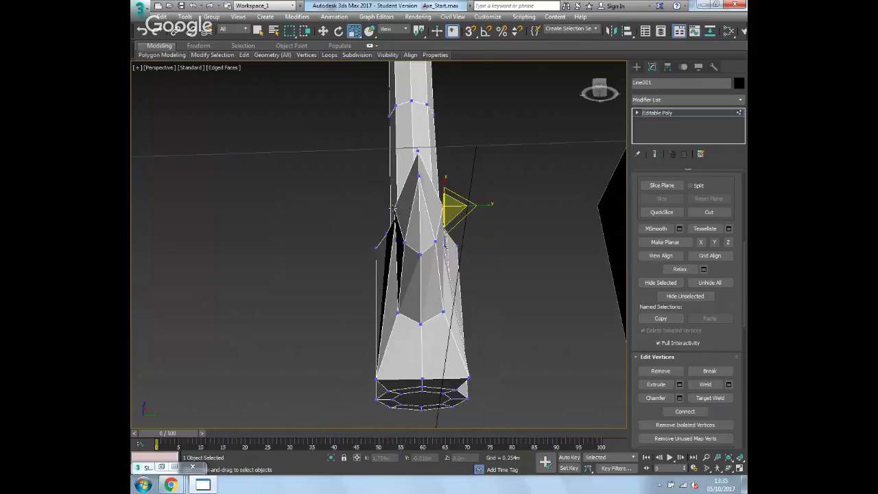
pyautogui.keyDown('ctrl'); pyautogui.click(394, 208); pyautogui.keyUp('ctrl')
pyautogui.moveTo(461, 205); pyautogui.dragTo(441, 208)
# Scale the two remaining side vertex pairs toward the pommel inward along Y so the blade tapers smoothly from its base
pyautogui.keyDown('alt'); pyautogui.moveTo(441, 209); pyautogui.dragTo(437, 238, button='middle'); pyautogui.keyUp('alt')
pyautogui.click(447, 288)
pyautogui.keyDown('ctrl'); pyautogui.click(403, 288); pyautogui.keyUp('ctrl')
pyautogui.moveTo(465, 287); pyautogui.dragTo(460, 287)
pyautogui.keyDown('alt'); pyautogui.moveTo(459, 288); pyautogui.dragTo(389, 274, button='middle'); pyautogui.keyUp('alt')
pyautogui.click(468, 340)
pyautogui.keyDown('ctrl'); pyautogui.click(388, 337); pyautogui.keyUp('ctrl')
pyautogui.moveTo(472, 340); pyautogui.dragTo(442, 339)
pyautogui.keyDown('alt'); pyautogui.moveTo(432, 326); pyautogui.dragTo(521, 345, button='middle'); pyautogui.keyUp('alt')
pyautogui.click(519, 331)
pyautogui.moveTo(481, 251); pyautogui.dragTo(423, 272, button='middle')
pyautogui.moveTo(519, 267); pyautogui.dragTo(552, 264, button='middle')
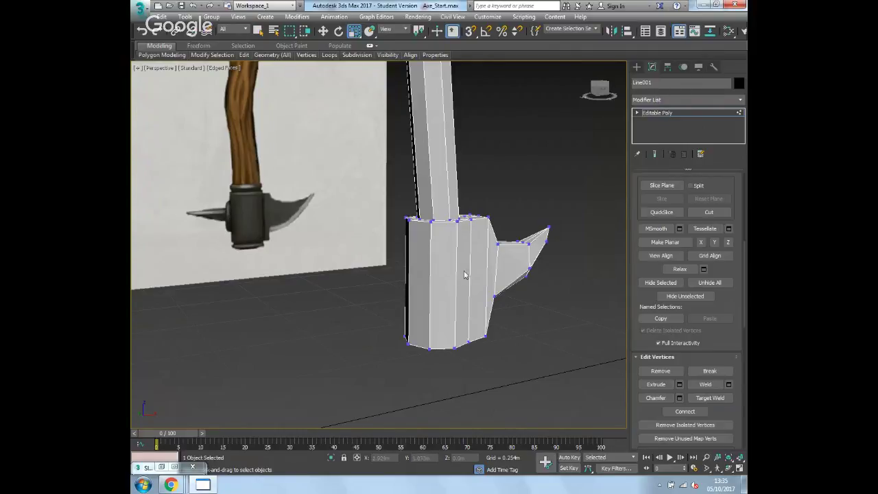
# Delete the two pommel side polygons opposite the small blade, where the reference's spike attaches
pyautogui.press('4')
pyautogui.click(416, 294)
pyautogui.moveTo(416, 293)
pyautogui.keyDown('alt'); pyautogui.mouseDown(button='middle')
pyautogui.moveTo(480, 309)
pyautogui.moveTo(416, 304)
pyautogui.mouseUp(button='middle'); pyautogui.keyUp('alt')
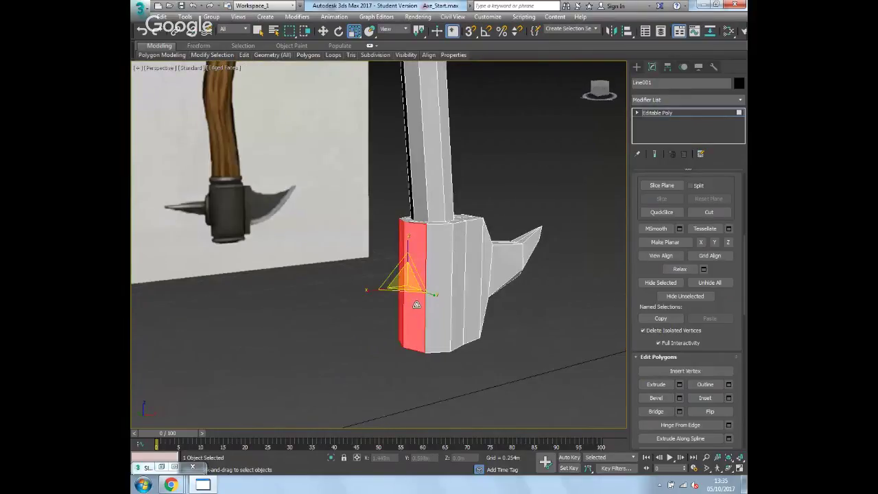
pyautogui.press('Delete')
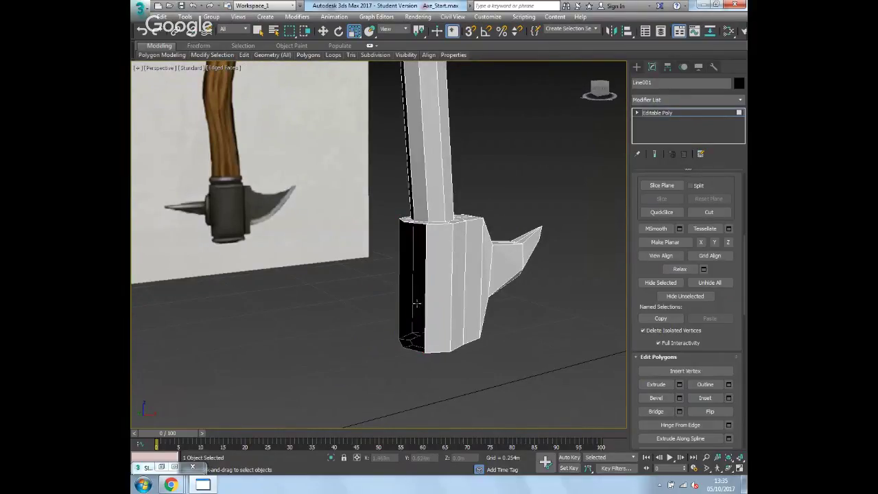
# Select the border of the pommel's opening and extrude its edges inward by scaling, leaving a ring of faces around it
pyautogui.press('3')
pyautogui.click(427, 302)
pyautogui.keyDown('alt'); pyautogui.moveTo(432, 304); pyautogui.dragTo(461, 305, button='middle'); pyautogui.keyUp('alt')
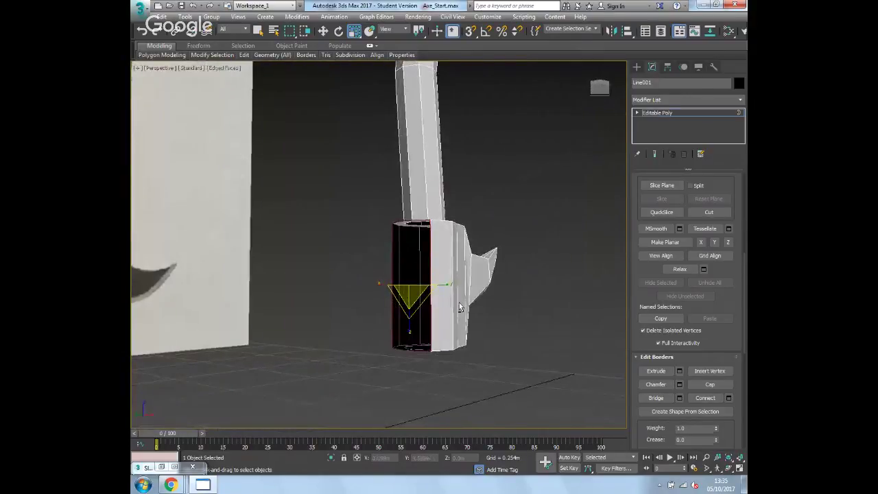
pyautogui.scroll(5, 655, 226)
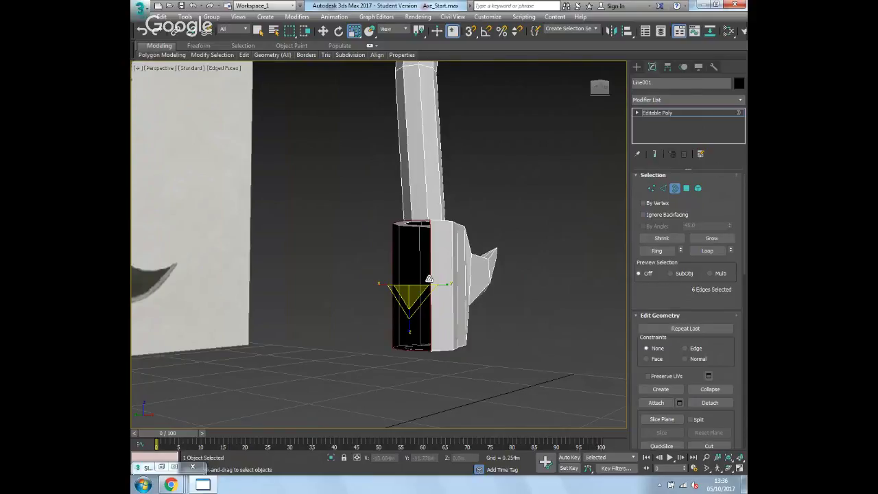
pyautogui.moveTo(409, 292); pyautogui.dragTo(419, 313)
pyautogui.keyDown('alt'); pyautogui.moveTo(519, 333); pyautogui.dragTo(471, 338, button='middle'); pyautogui.keyUp('alt')
# Move the inset border outward 0.006 m along X, away from the blade, and switch to edge selection
pyautogui.press('w')
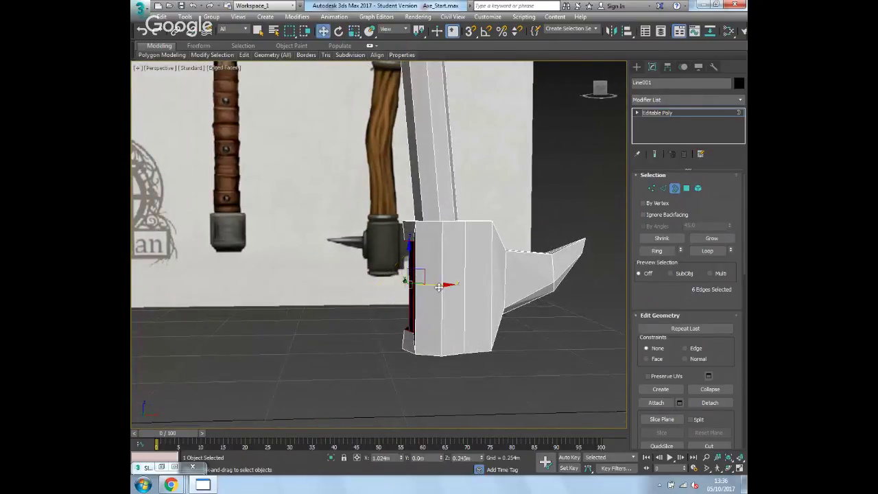
pyautogui.moveTo(438, 286); pyautogui.dragTo(434, 285)
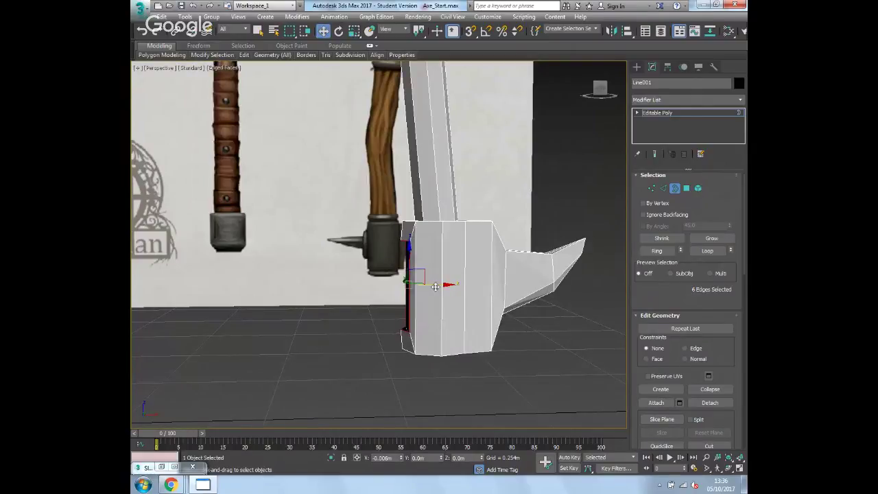
pyautogui.keyDown('alt'); pyautogui.moveTo(434, 287); pyautogui.dragTo(474, 302, button='middle'); pyautogui.keyUp('alt')
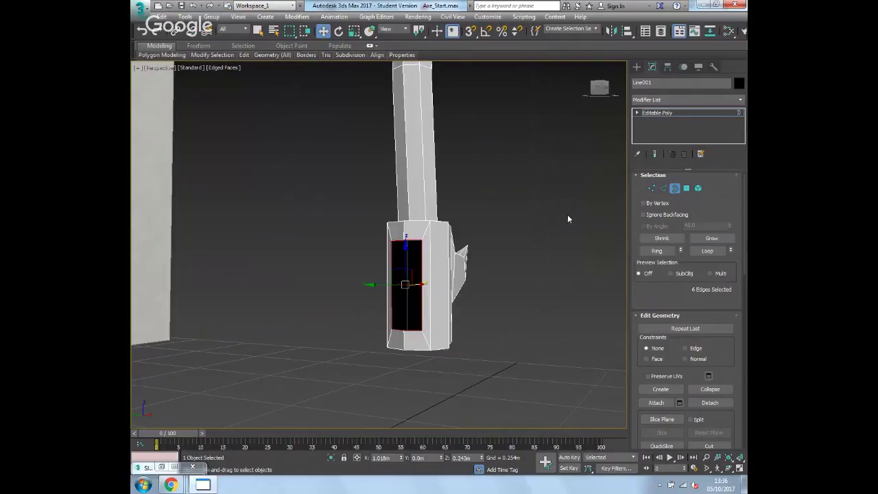
pyautogui.click(664, 189)
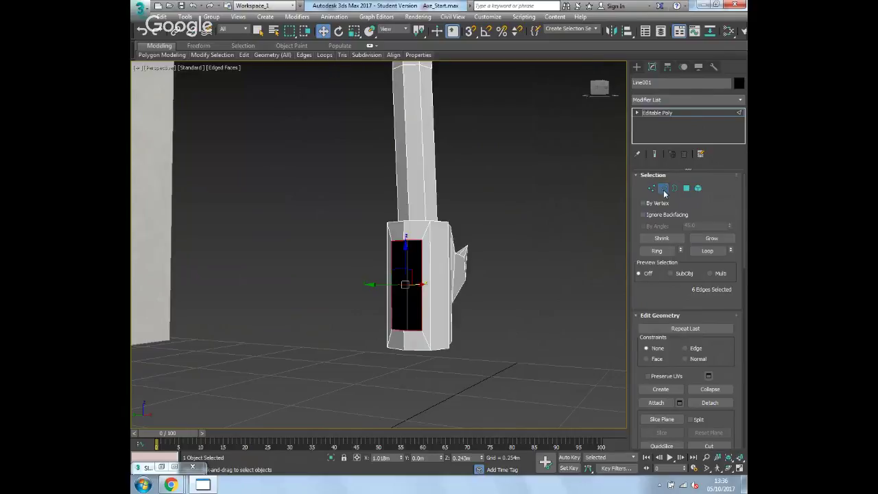
# Reshape the pommel opening's six selected border edges into a circle with Loop Tools and scale the loop down uniformly
pyautogui.moveTo(324, 56)
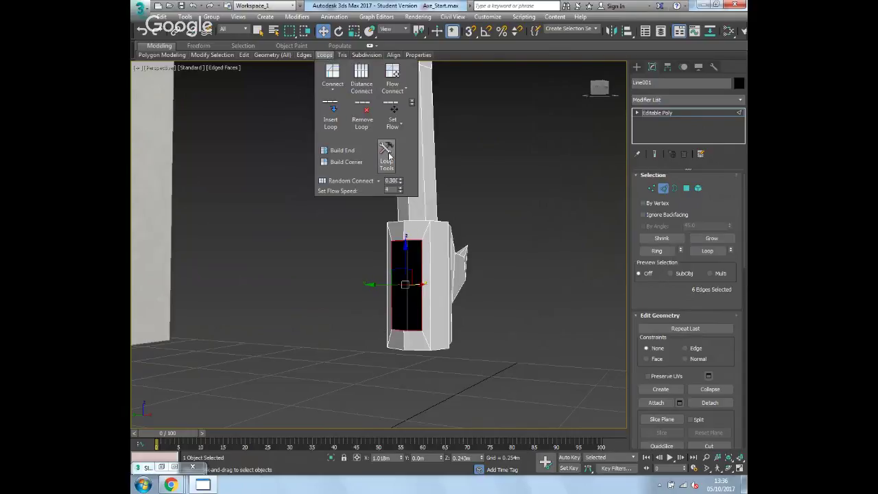
pyautogui.click(388, 156)
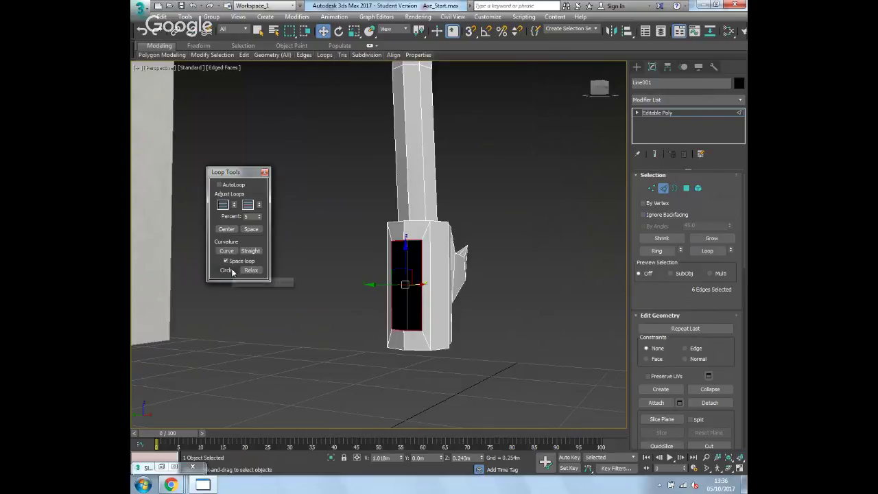
pyautogui.click(231, 270)
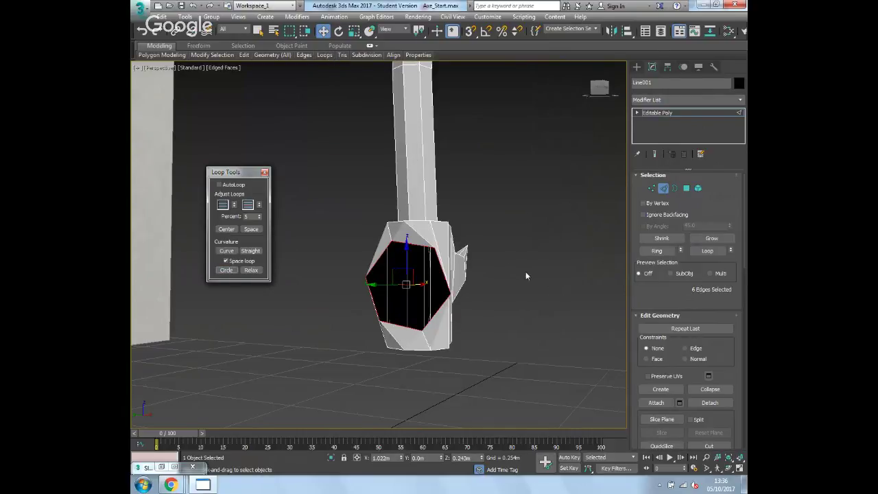
pyautogui.press('r')
pyautogui.moveTo(409, 293); pyautogui.dragTo(429, 340)
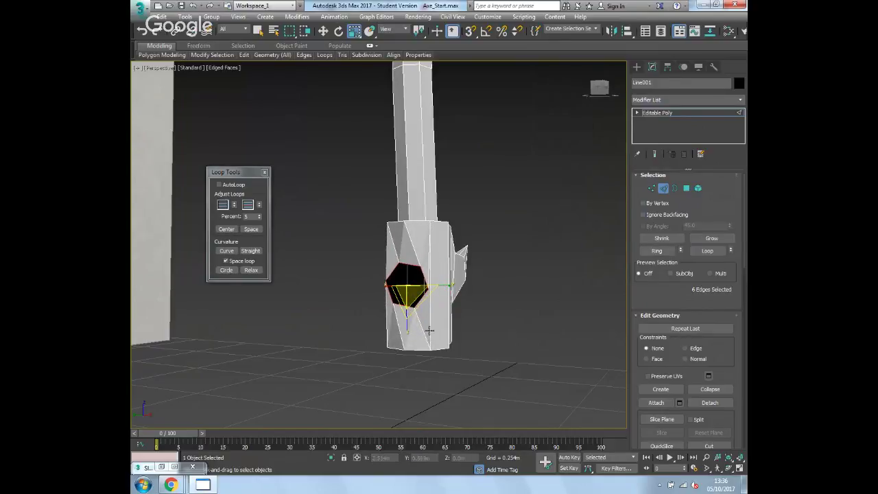
# Rotate the pommel's hexagonal border about 39 degrees around X so one corner points straight up
pyautogui.press('e')
pyautogui.keyDown('alt'); pyautogui.moveTo(427, 327); pyautogui.dragTo(469, 301, button='middle'); pyautogui.keyUp('alt')
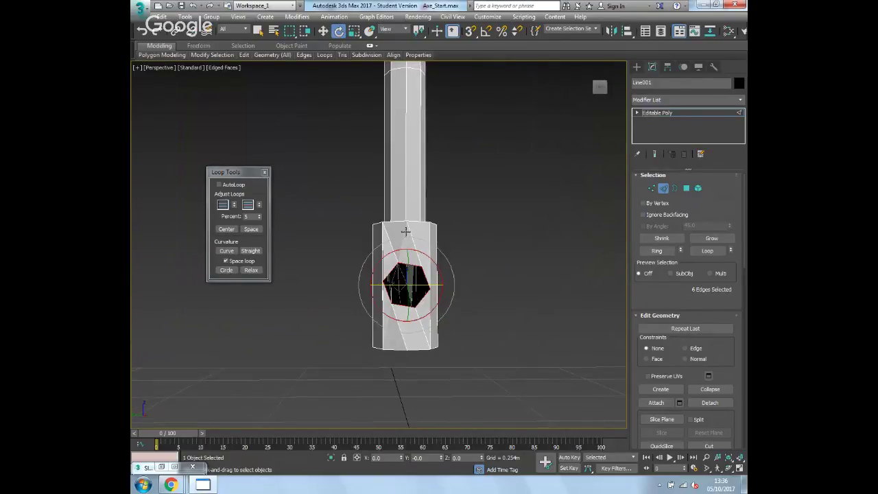
pyautogui.moveTo(432, 268); pyautogui.dragTo(418, 234)
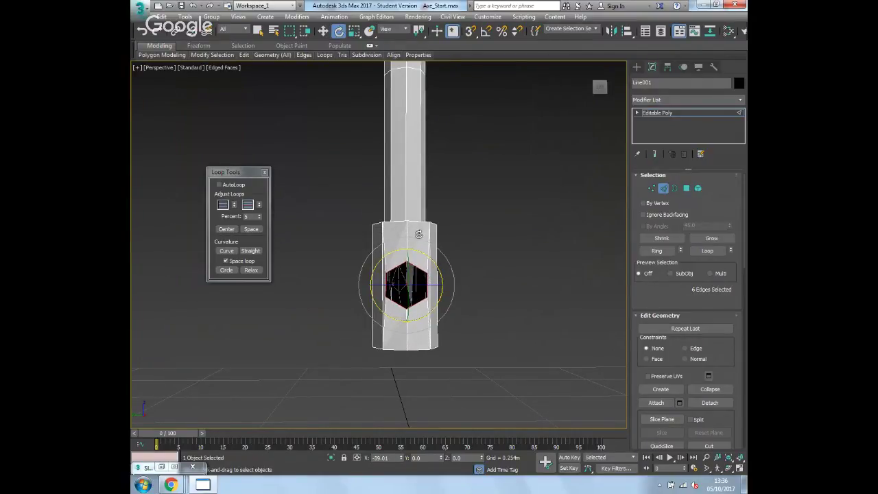
# Move the hexagonal border about 0.008 m along X, outward from the pommel and away from the small blade
pyautogui.keyDown('alt'); pyautogui.moveTo(447, 284); pyautogui.dragTo(375, 306, button='middle'); pyautogui.keyUp('alt')
pyautogui.press('w')
pyautogui.moveTo(436, 287); pyautogui.dragTo(432, 285)
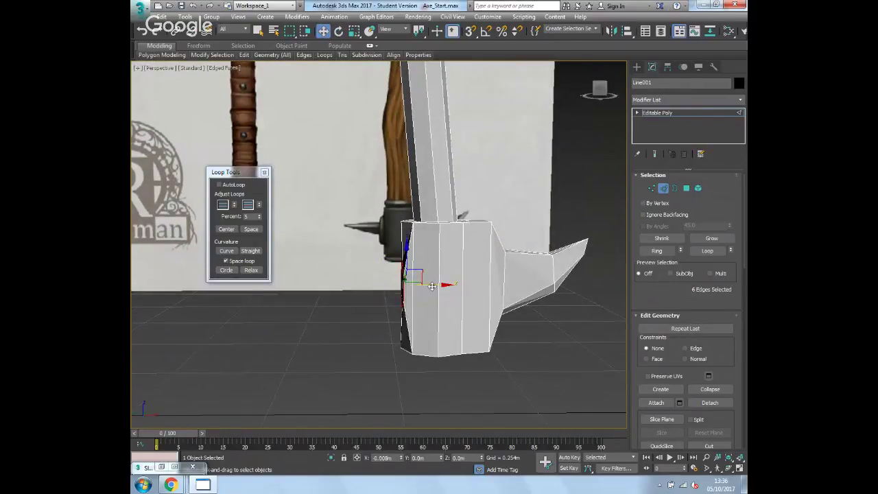
pyautogui.keyDown('alt'); pyautogui.moveTo(432, 287); pyautogui.dragTo(384, 240, button='middle'); pyautogui.keyUp('alt')
pyautogui.scroll(3, 357, 206)
pyautogui.keyDown('alt'); pyautogui.moveTo(351, 192); pyautogui.dragTo(385, 255, button='middle'); pyautogui.keyUp('alt')
pyautogui.moveTo(473, 268); pyautogui.dragTo(474, 268)
# Extrude the hexagonal border outward along X in the front view to form the spike's short collar
pyautogui.press('f')
pyautogui.moveTo(412, 235); pyautogui.dragTo(452, 256, button='middle')
pyautogui.scroll(3, 362, 235)
pyautogui.moveTo(362, 235); pyautogui.dragTo(411, 234, button='middle')
pyautogui.keyDown('shift'); pyautogui.moveTo(382, 237); pyautogui.dragTo(362, 237); pyautogui.keyUp('shift')
# Extrude the collar's outer border inward by scaling it to about 75%, leaving a rim for the spike
pyautogui.keyDown('alt'); pyautogui.moveTo(364, 237); pyautogui.dragTo(410, 262, button='middle'); pyautogui.keyUp('alt')
pyautogui.press('r')
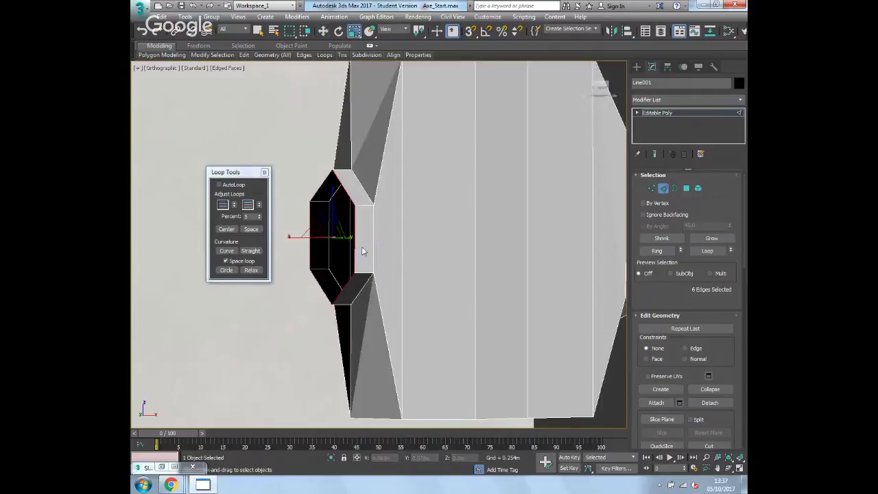
pyautogui.keyDown('shift'); pyautogui.moveTo(332, 234); pyautogui.dragTo(338, 254); pyautogui.keyUp('shift')
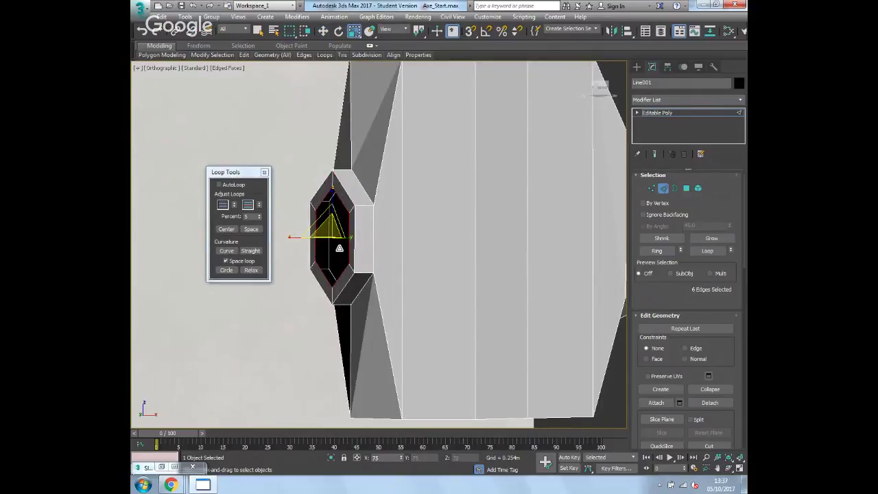
# Extrude the inset border about 0.142 m along X to the tip of the reference spike
pyautogui.keyDown('alt'); pyautogui.moveTo(400, 255); pyautogui.dragTo(394, 272, button='middle'); pyautogui.keyUp('alt')
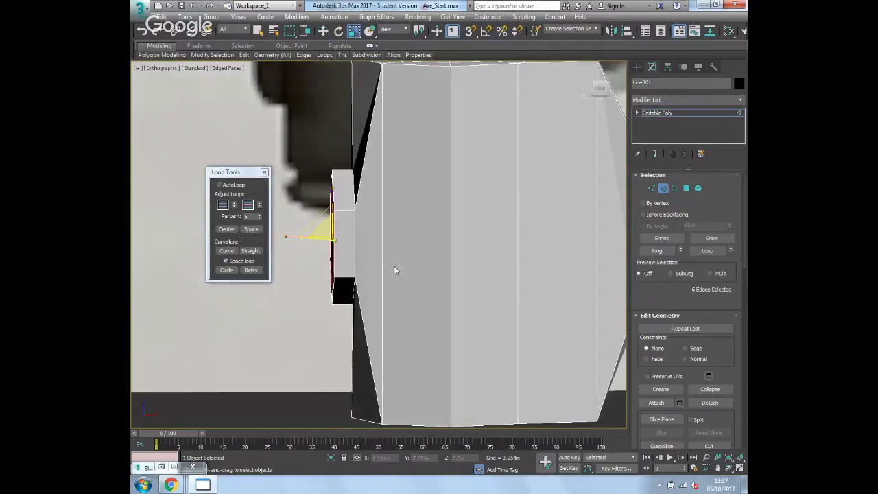
pyautogui.press('f')
pyautogui.scroll(5, 451, 300)
pyautogui.scroll(4, 451, 301)
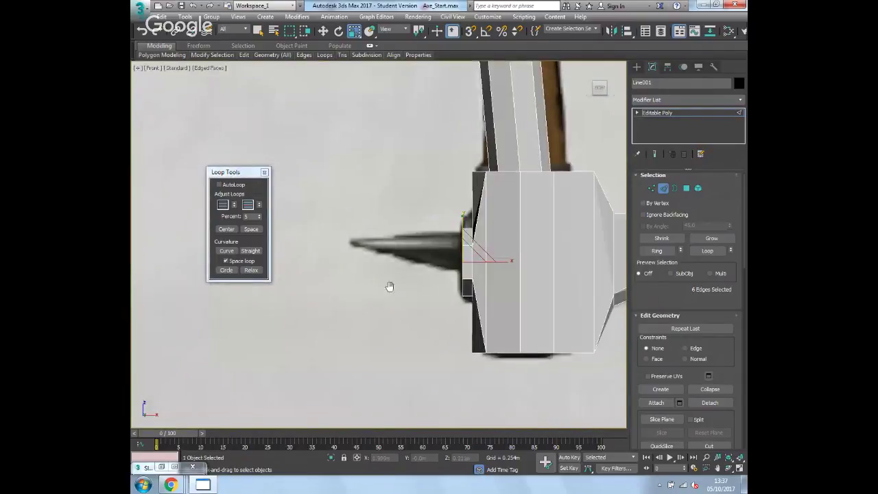
pyautogui.press('w')
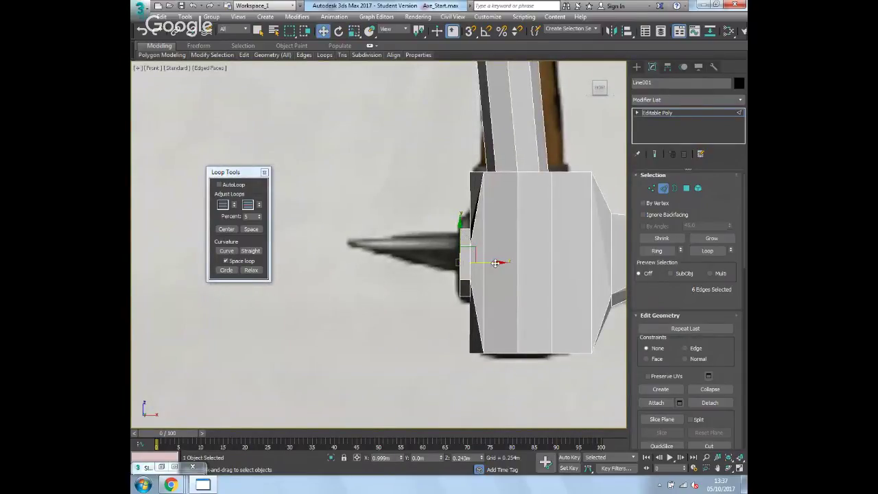
pyautogui.moveTo(493, 263); pyautogui.dragTo(383, 270)
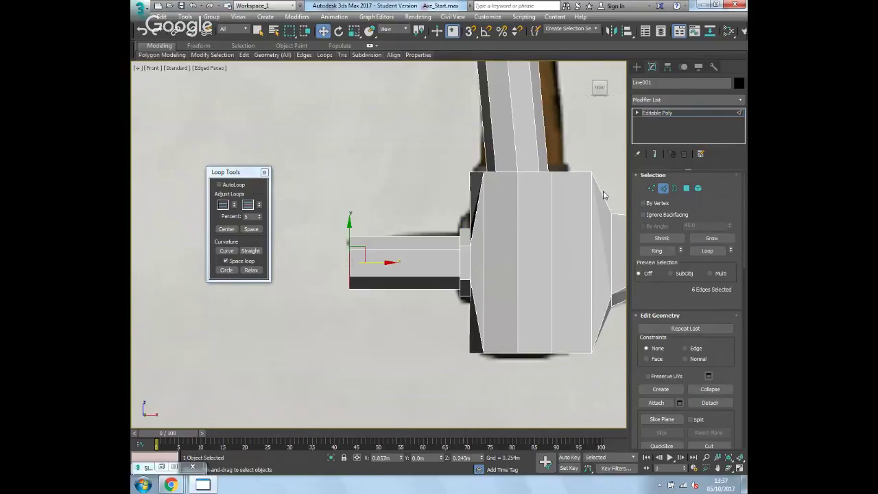
# Weld the spike's end vertices into one point with a 0.076 m threshold and raise it to the reference tip
pyautogui.click(648, 188)
pyautogui.moveTo(336, 218); pyautogui.dragTo(383, 325)
pyautogui.scroll(-5, 735, 357)
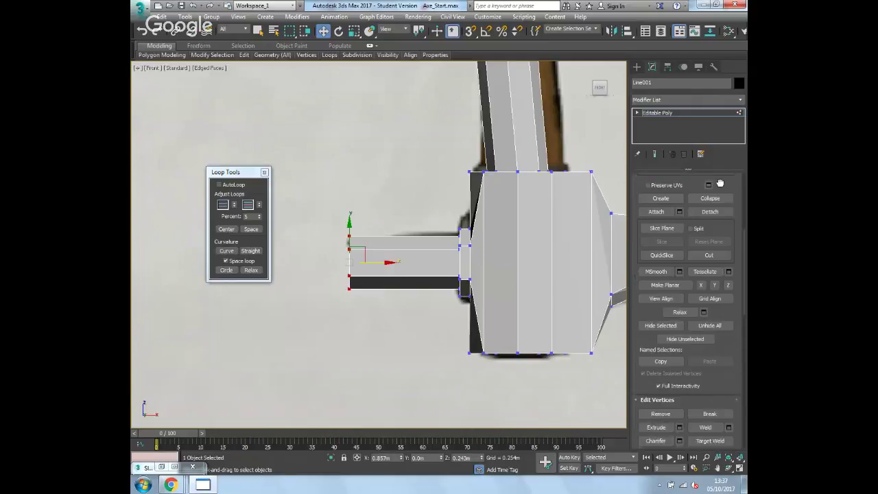
pyautogui.click(729, 417)
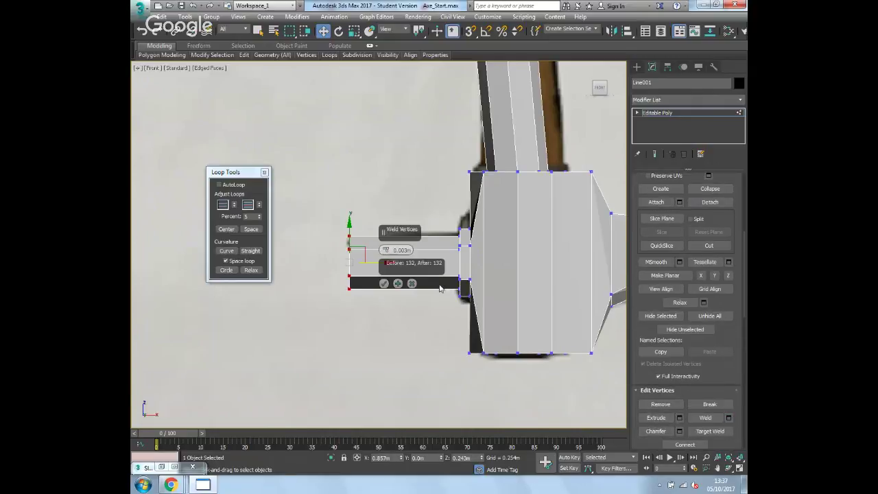
pyautogui.moveTo(384, 251); pyautogui.dragTo(386, 190)
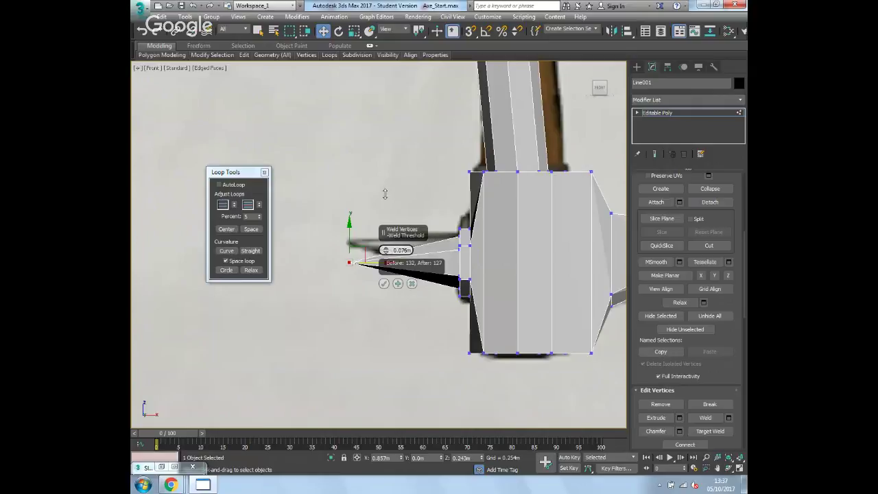
pyautogui.click(384, 283)
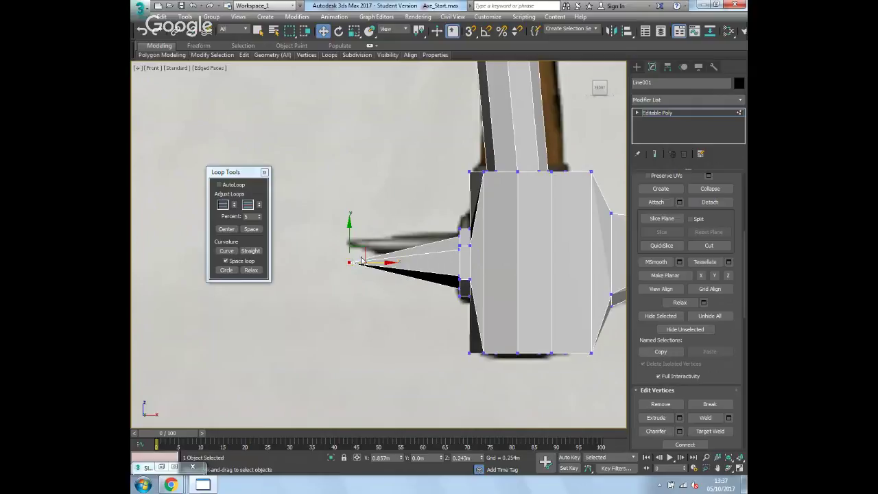
pyautogui.moveTo(351, 238); pyautogui.dragTo(352, 219)
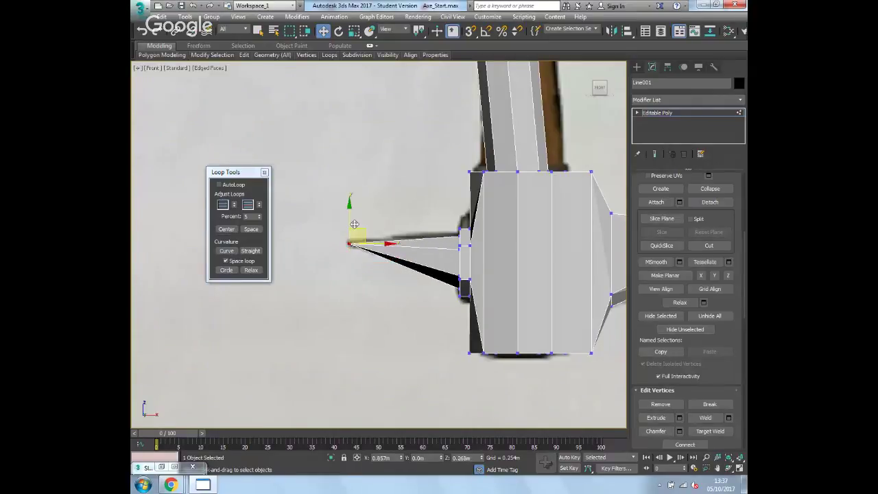
pyautogui.click(411, 277)
# Examine the pommel's new spike and small blade from several angles against the reference image
pyautogui.moveTo(412, 277); pyautogui.dragTo(392, 279, button='middle')
pyautogui.scroll(-4, 392, 277)
pyautogui.moveTo(502, 185); pyautogui.dragTo(452, 231, button='middle')
pyautogui.scroll(-3, 452, 231)
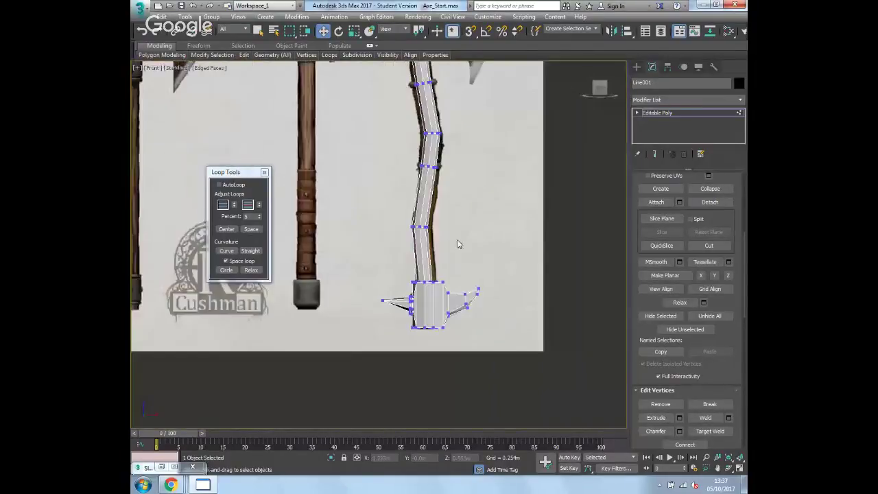
pyautogui.scroll(4, 449, 273)
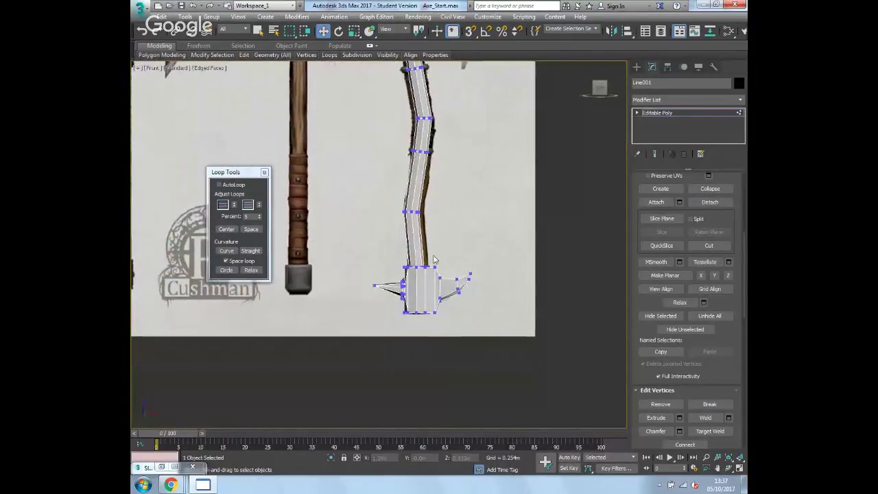
pyautogui.keyDown('alt'); pyautogui.moveTo(457, 265); pyautogui.dragTo(356, 195, button='middle'); pyautogui.keyUp('alt')
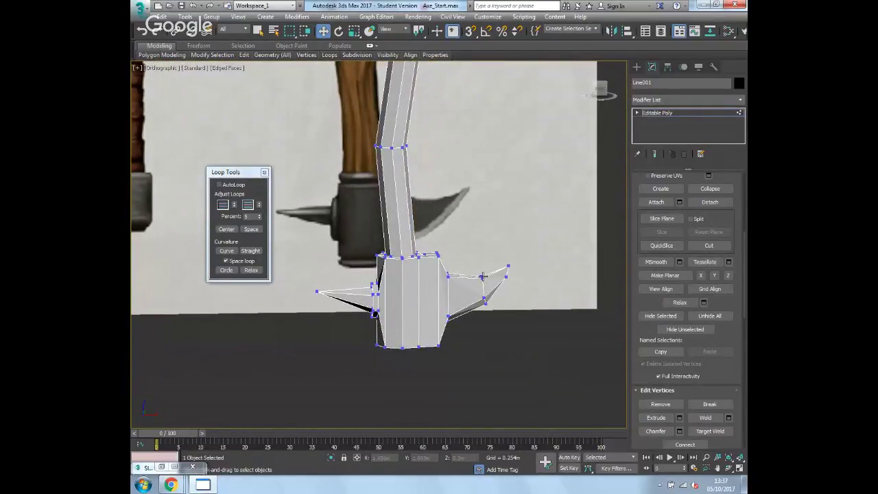
pyautogui.moveTo(479, 202); pyautogui.dragTo(488, 235, button='middle')
# Select the handle polygons between the two reference rings and extrude them by Local Normal with a height of 0.018 m
pyautogui.press('f')
pyautogui.moveTo(442, 171); pyautogui.dragTo(385, 127, button='middle')
pyautogui.scroll(4, 459, 317)
pyautogui.moveTo(481, 277); pyautogui.dragTo(465, 242, button='middle')
pyautogui.scroll(4, 464, 242)
pyautogui.moveTo(480, 149); pyautogui.dragTo(437, 209, button='middle')
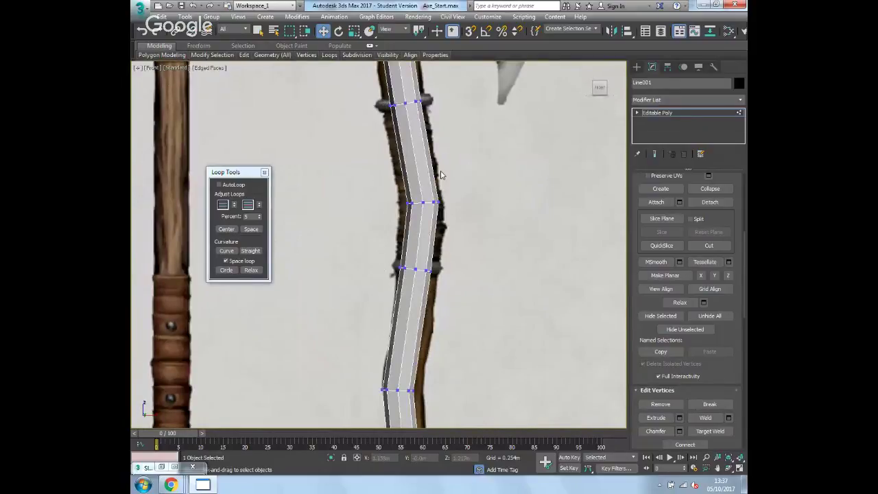
pyautogui.press('4')
pyautogui.moveTo(455, 181); pyautogui.dragTo(382, 233)
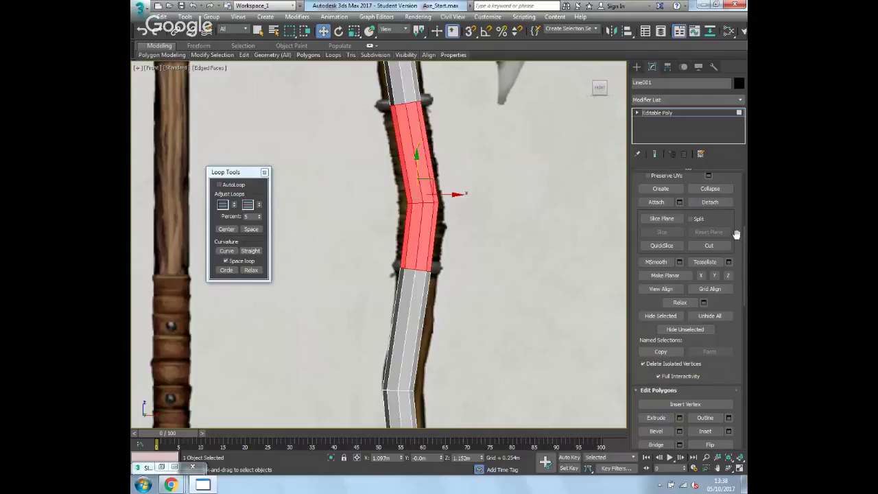
pyautogui.click(679, 417)
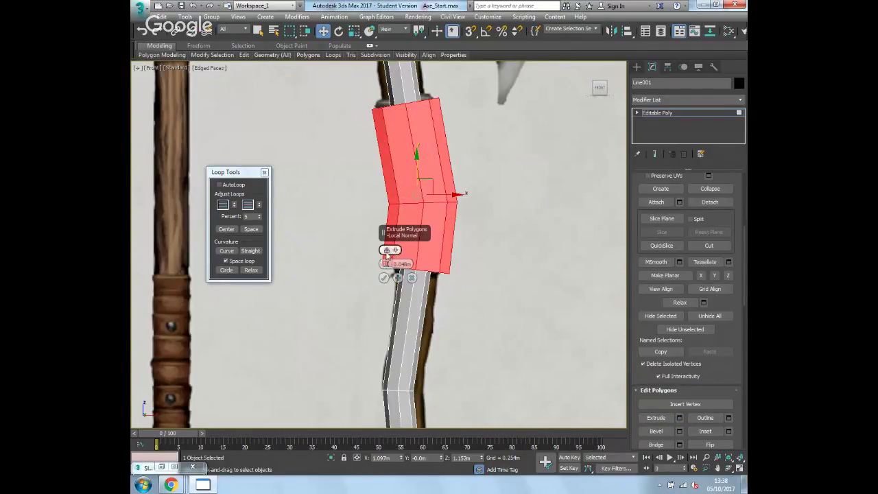
pyautogui.moveTo(386, 263); pyautogui.dragTo(395, 276)
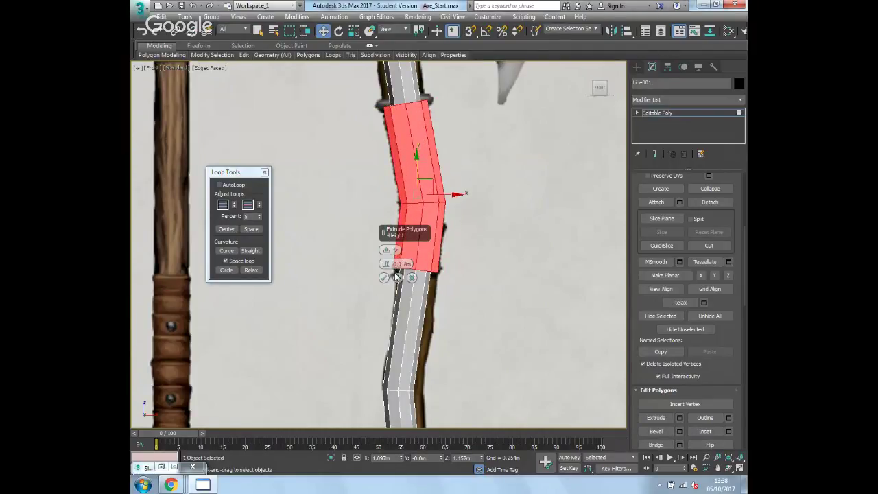
pyautogui.click(384, 277)
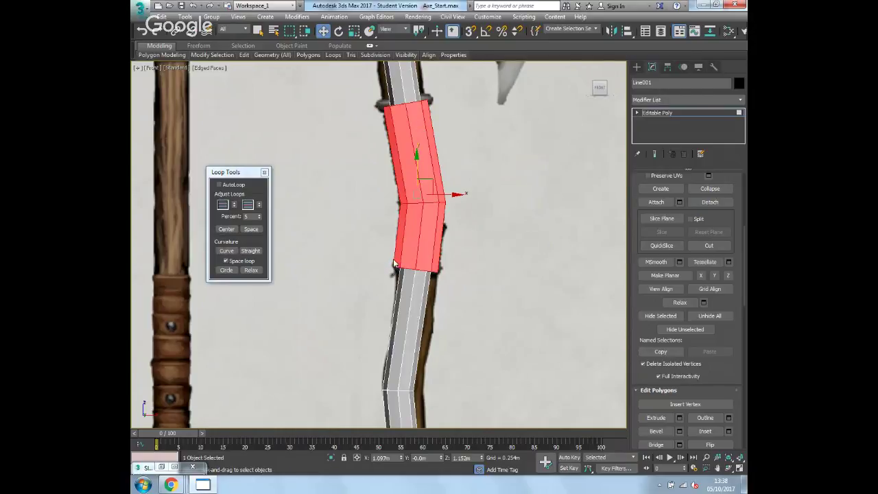
# Clear the grip's polygon selection, switch to edge selection and close Loop Tools
pyautogui.scroll(5, 418, 240)
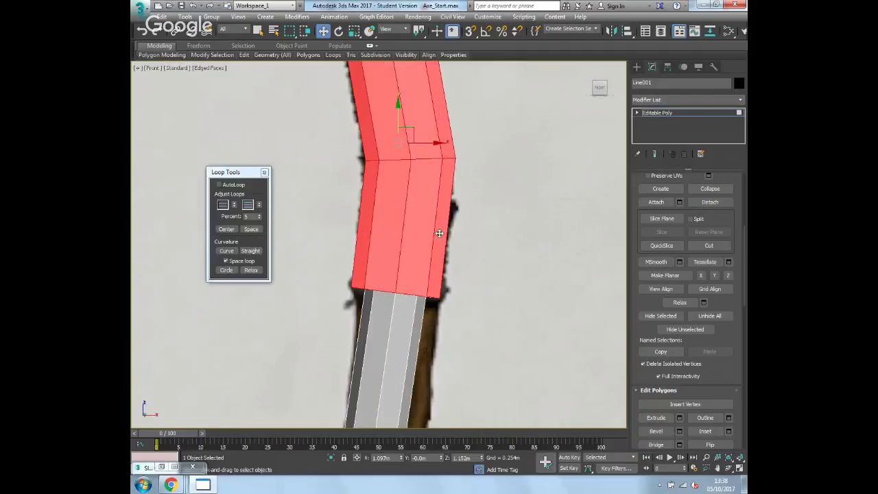
pyautogui.click(464, 182)
pyautogui.moveTo(464, 181); pyautogui.dragTo(460, 261, button='middle')
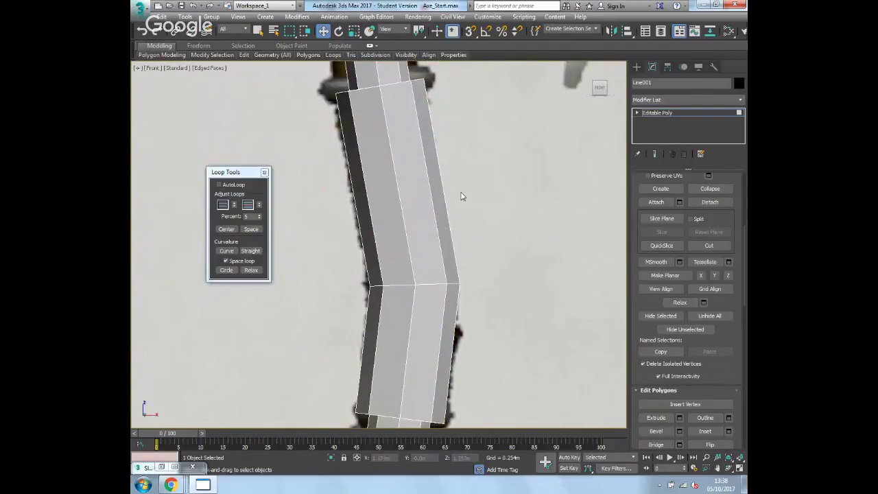
pyautogui.press('2')
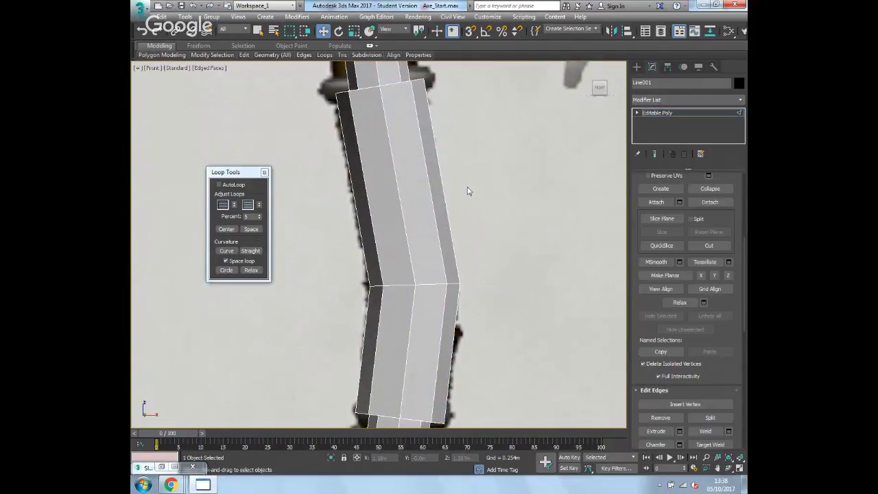
pyautogui.click(264, 175)
pyautogui.press('2')
pyautogui.press('2')
# Connect the upper grip section's lengthwise edges with 2 segments, pinch -80 and slide 1098, and scale the new loop outward into the upper ring
pyautogui.moveTo(468, 193); pyautogui.dragTo(364, 270)
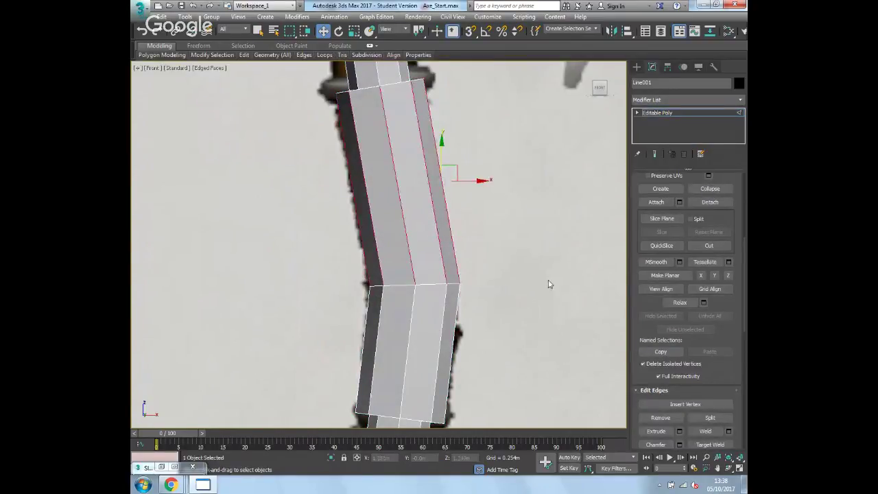
pyautogui.scroll(2, 486, 305)
pyautogui.scroll(-4, 486, 300)
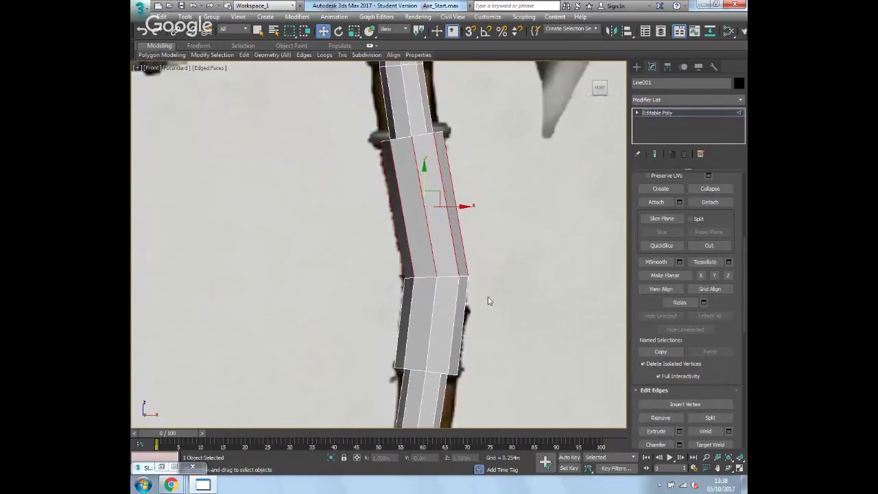
pyautogui.moveTo(734, 407); pyautogui.dragTo(718, 216)
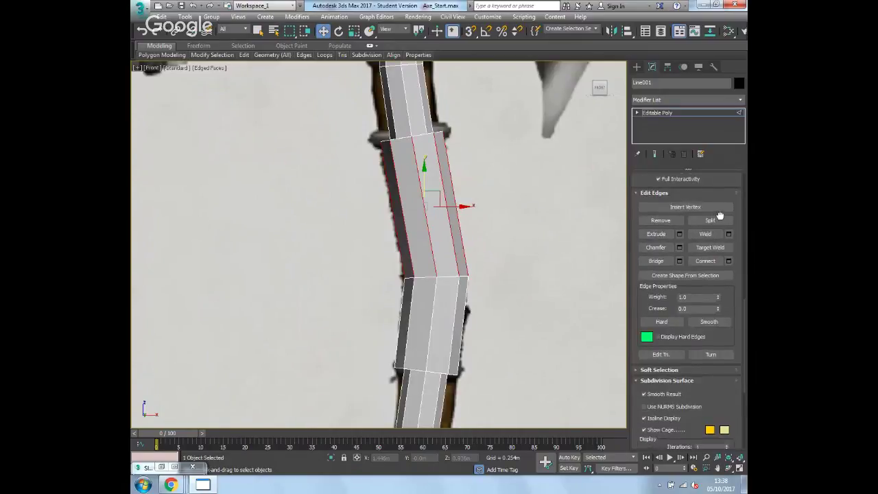
pyautogui.click(728, 261)
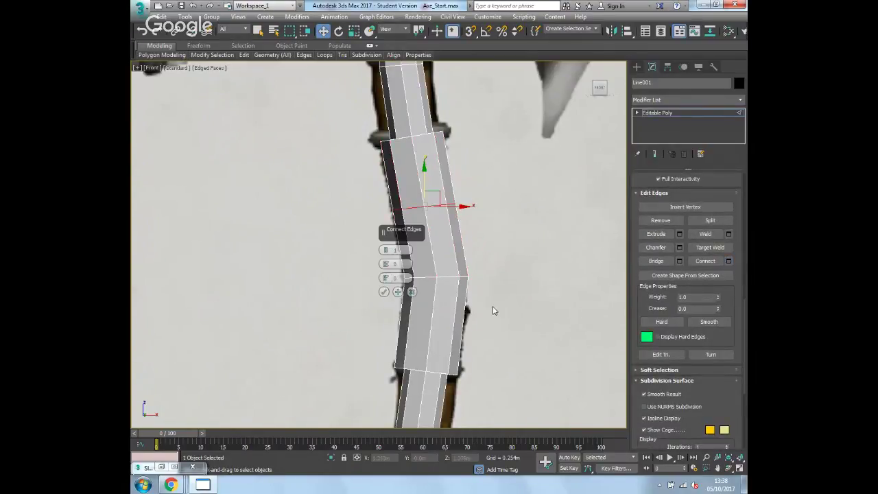
pyautogui.click(386, 249)
pyautogui.moveTo(386, 267); pyautogui.dragTo(417, 422)
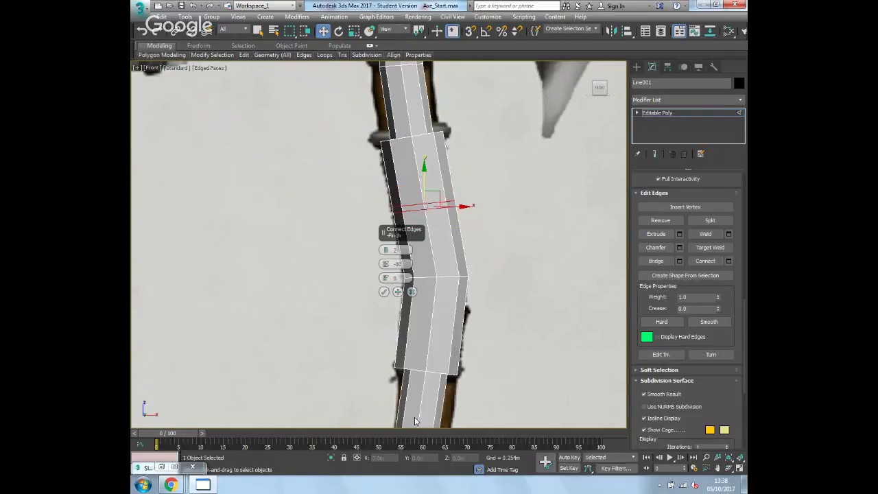
pyautogui.moveTo(385, 277); pyautogui.dragTo(418, 134)
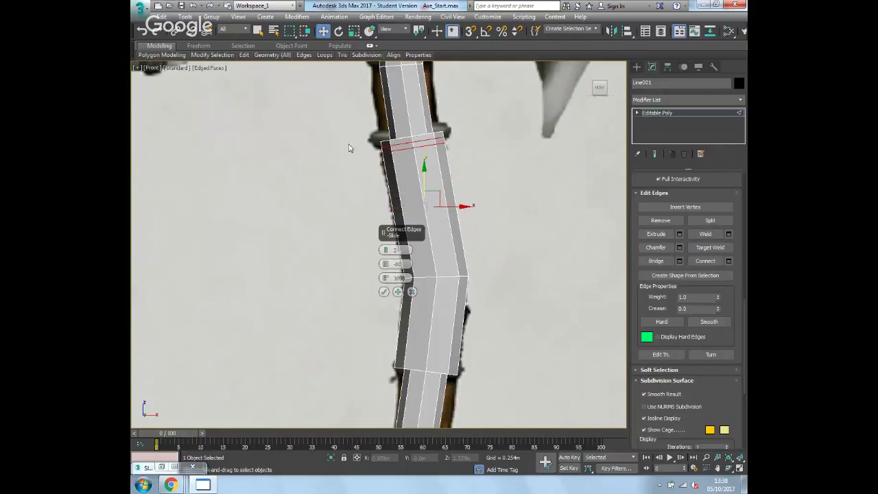
pyautogui.click(383, 291)
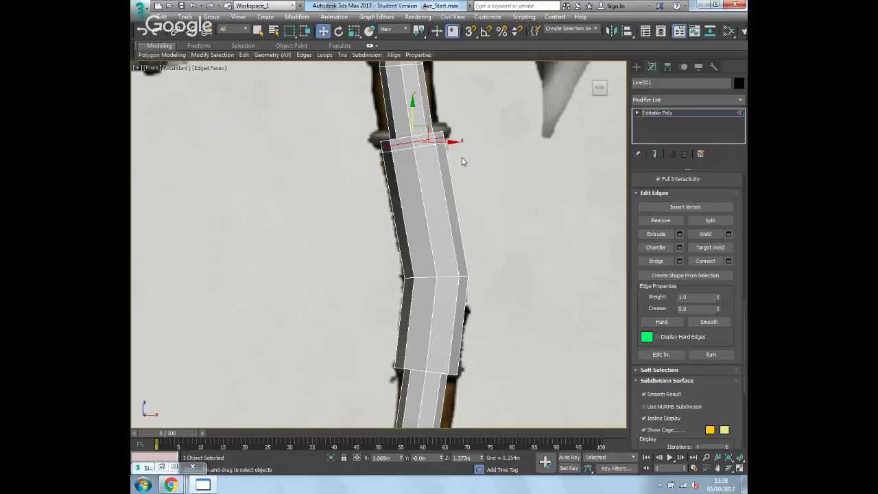
pyautogui.press('r')
pyautogui.moveTo(419, 134); pyautogui.dragTo(421, 127)
# Connect the lower grip section's lengthwise edges with 2 segments, pinch -80 and slide -1078, and scale up one new loop as the lower ring
pyautogui.moveTo(465, 282); pyautogui.dragTo(472, 180, button='middle')
pyautogui.moveTo(393, 218); pyautogui.dragTo(539, 252)
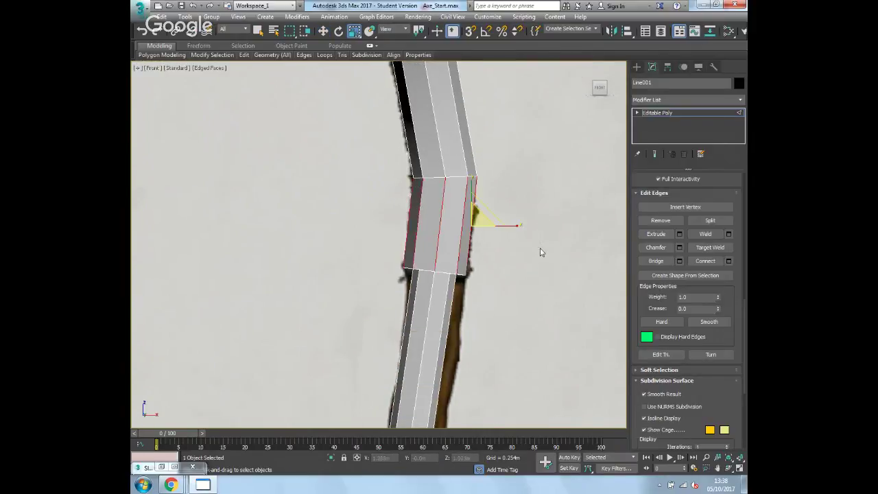
pyautogui.click(729, 261)
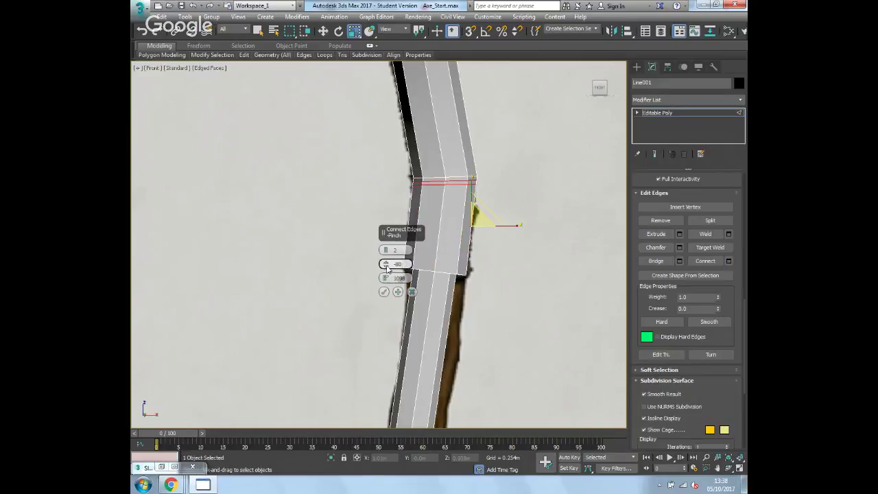
pyautogui.moveTo(386, 278); pyautogui.dragTo(706, 31)
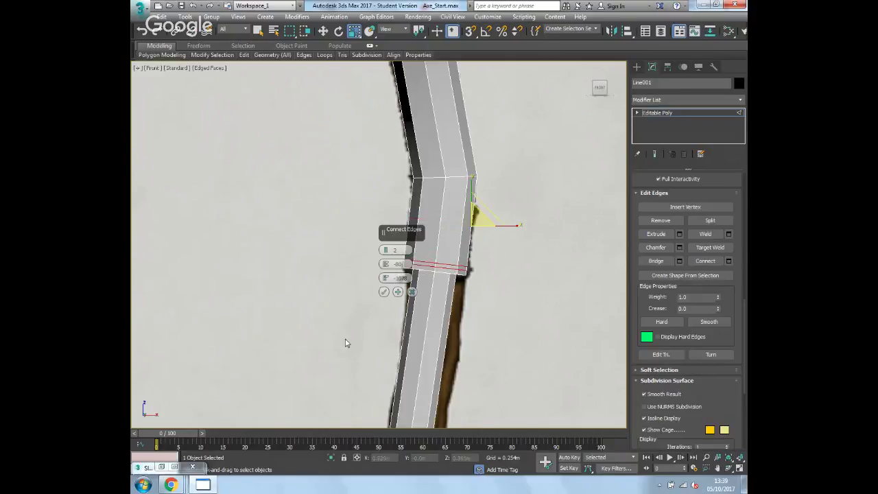
pyautogui.click(384, 291)
pyautogui.doubleClick(422, 265)
pyautogui.moveTo(439, 261); pyautogui.dragTo(440, 253)
# Select the straight handle section behind the axe head's metal socket and extrude its polygons outward to match the socket's width
pyautogui.scroll(-5, 504, 199)
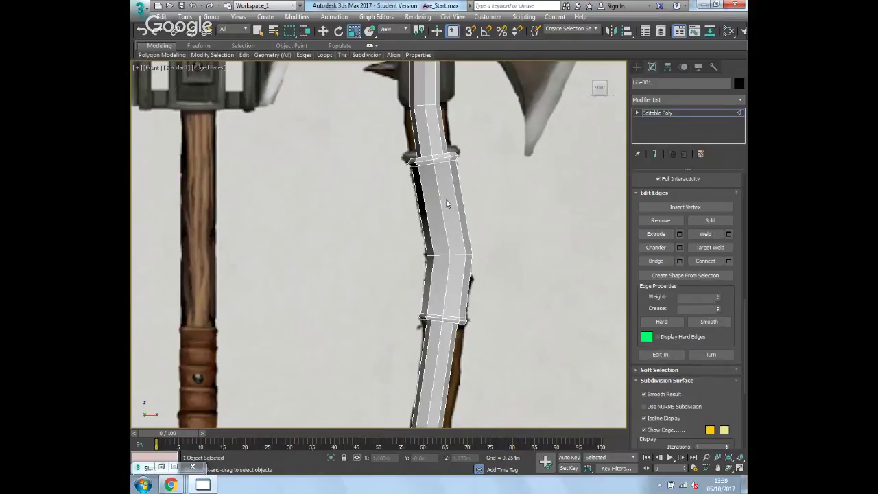
pyautogui.scroll(-6, 475, 182)
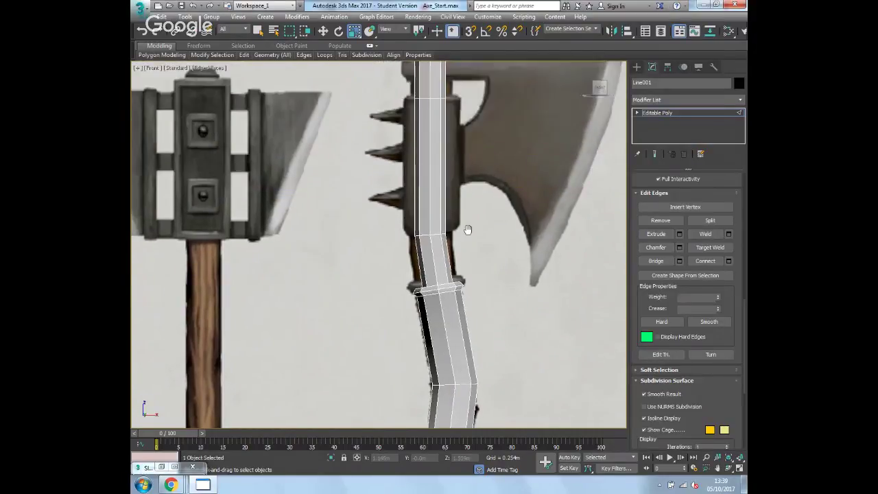
pyautogui.click(411, 249)
pyautogui.press('r')
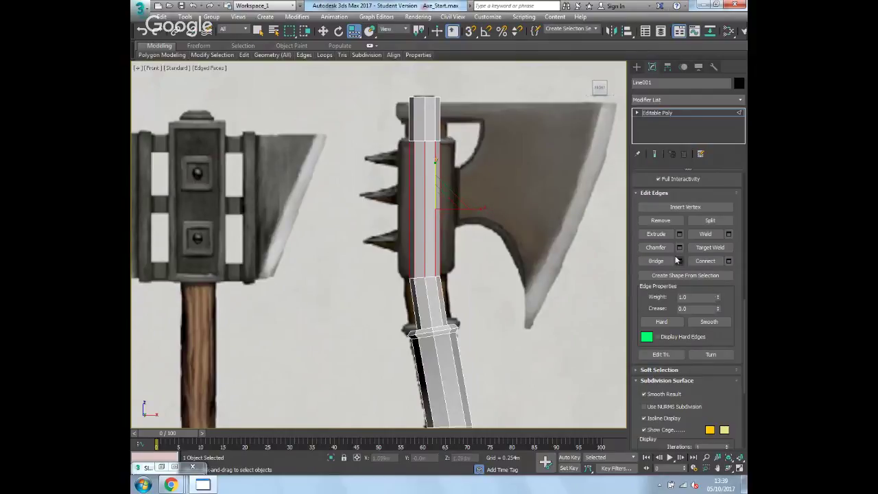
pyautogui.click(679, 234)
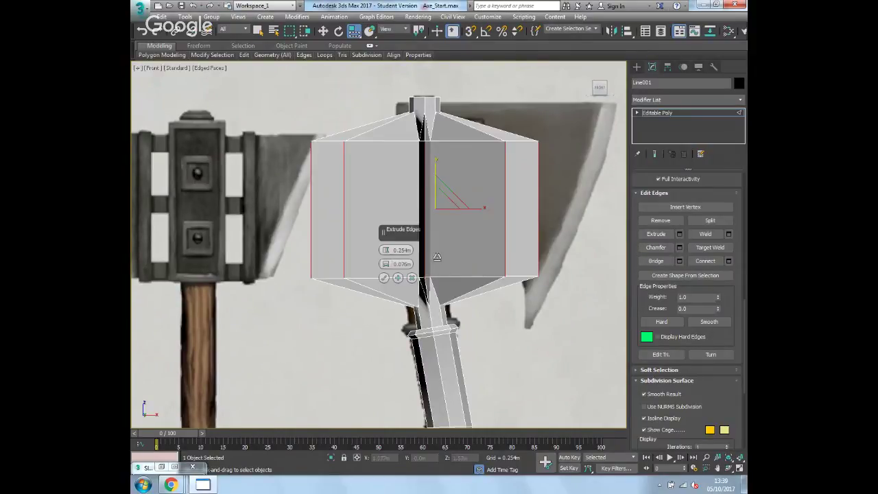
pyautogui.click(411, 277)
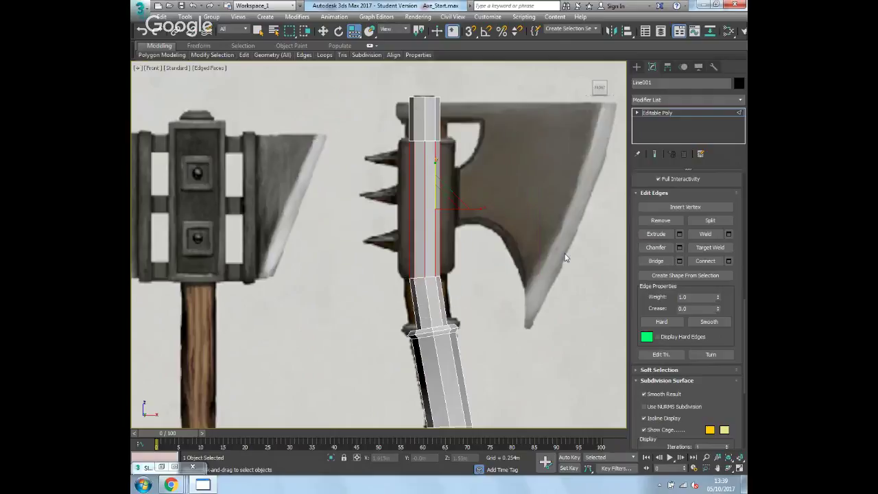
pyautogui.press('4')
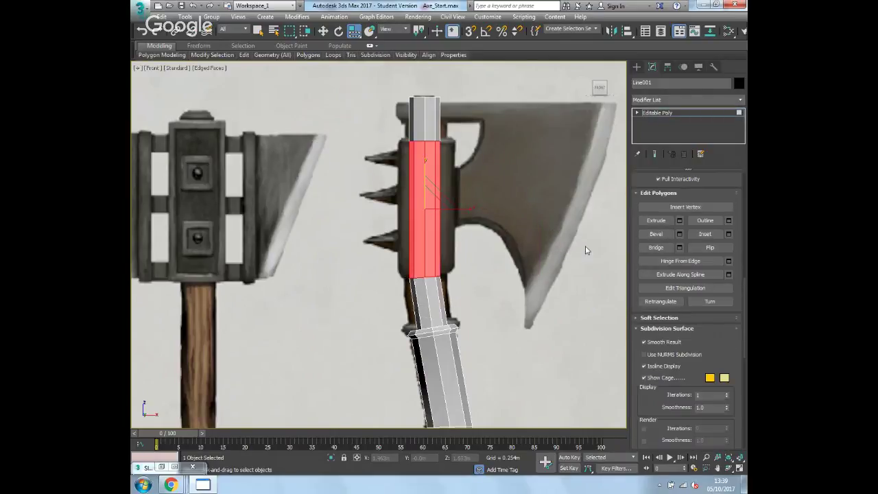
pyautogui.click(679, 220)
pyautogui.moveTo(386, 264); pyautogui.dragTo(388, 261)
pyautogui.click(384, 277)
# Clear the polygon selection, return to object level and move the whole axe model along X to about 2.202 m, clear of the reference image
pyautogui.scroll(-2, 443, 223)
pyautogui.scroll(-2, 439, 224)
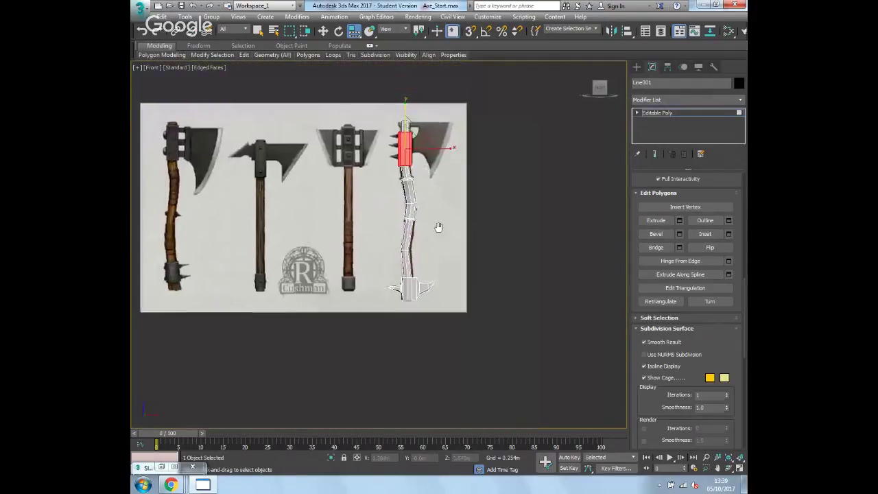
pyautogui.scroll(5, 432, 220)
pyautogui.click(477, 247)
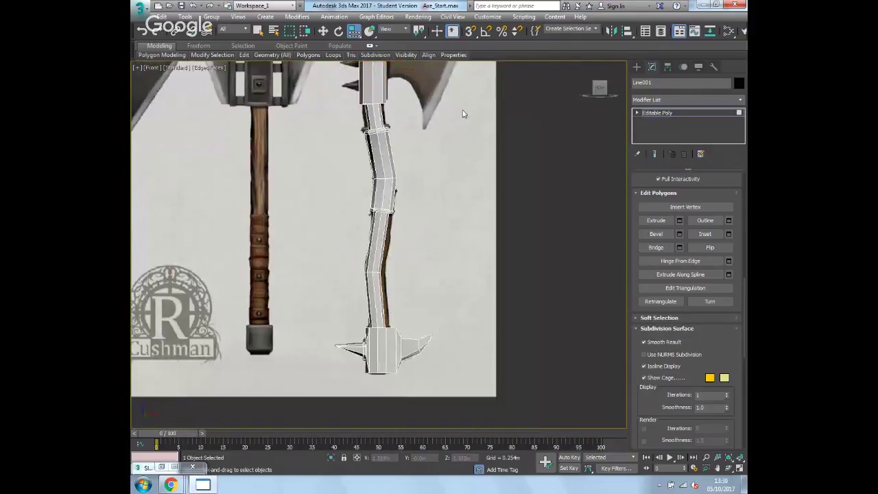
pyautogui.scroll(-5, 493, 212)
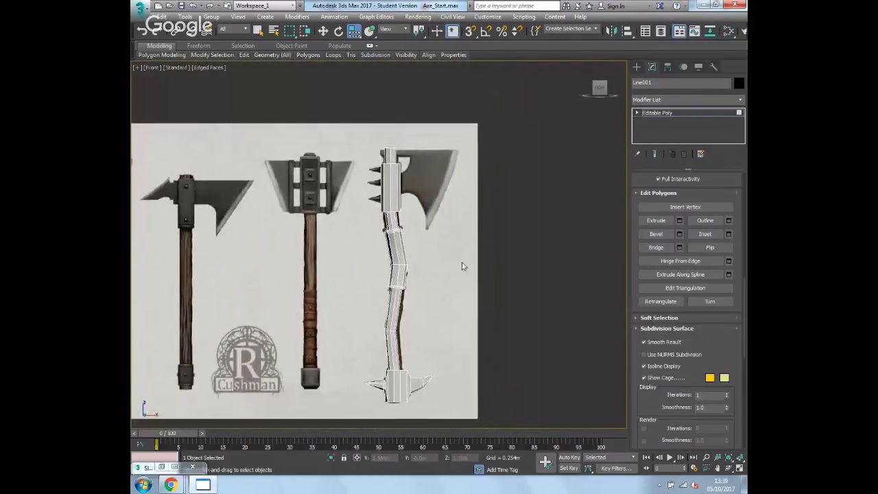
pyautogui.press('w')
pyautogui.moveTo(460, 308); pyautogui.dragTo(462, 295, button='middle')
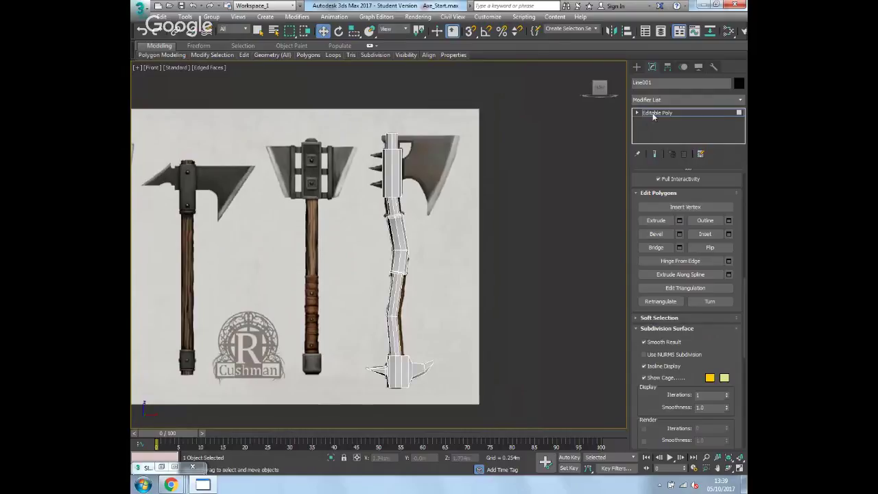
pyautogui.click(653, 114)
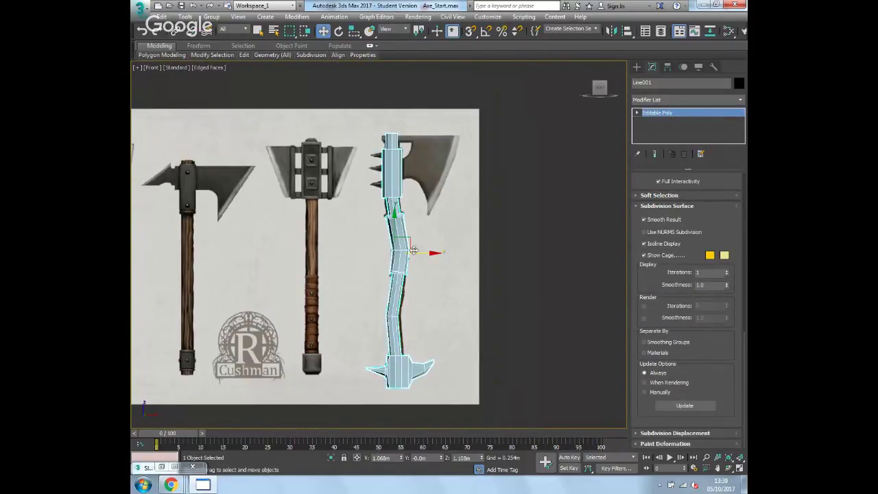
pyautogui.moveTo(426, 252); pyautogui.dragTo(574, 250)
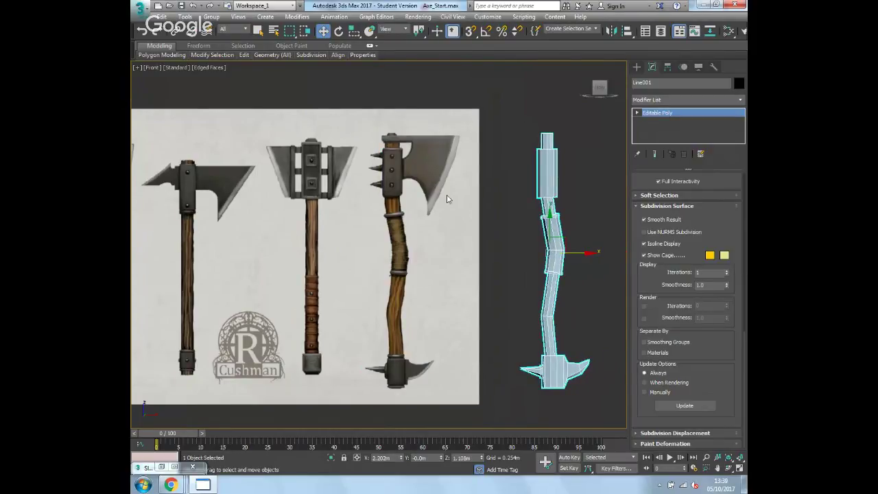
pyautogui.scroll(6, 412, 218)
pyautogui.moveTo(417, 218); pyautogui.dragTo(329, 211, button='middle')
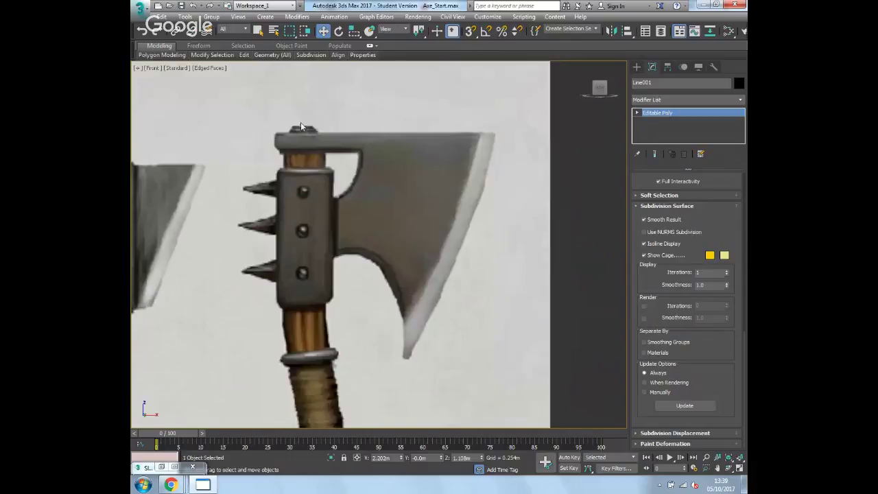
pyautogui.click(636, 66)
pyautogui.click(663, 138)
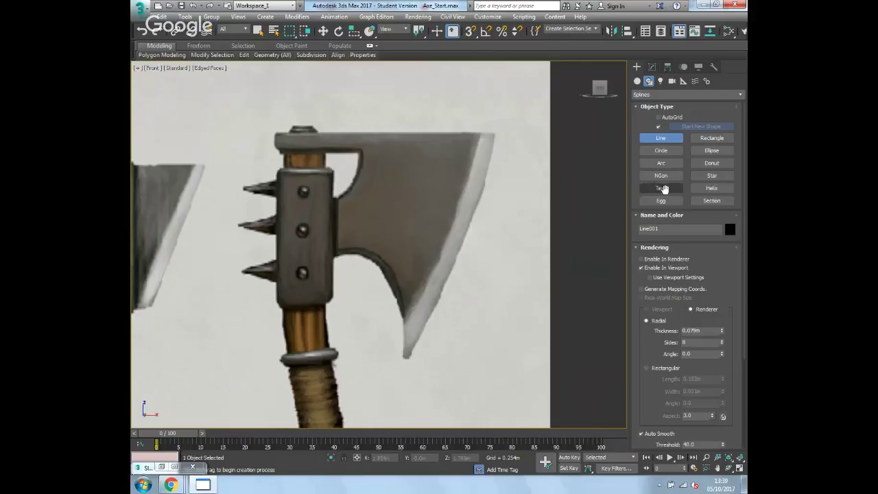
pyautogui.click(274, 132)
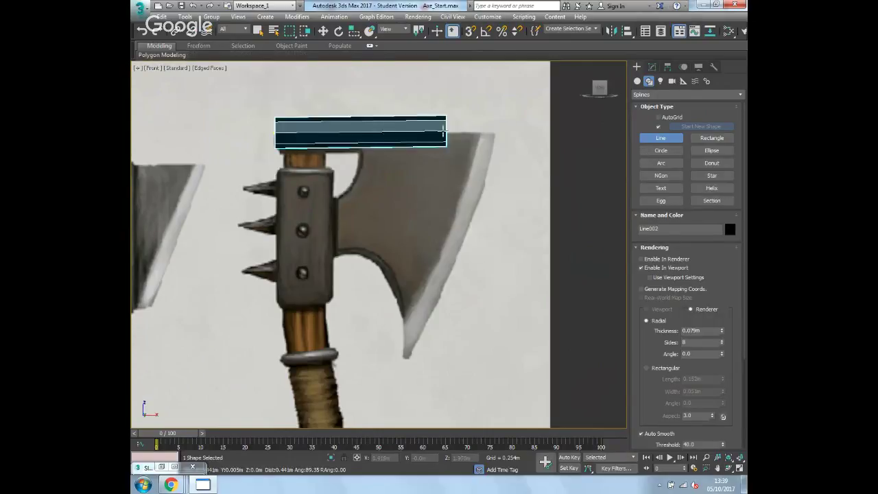
pyautogui.rightClick(421, 146)
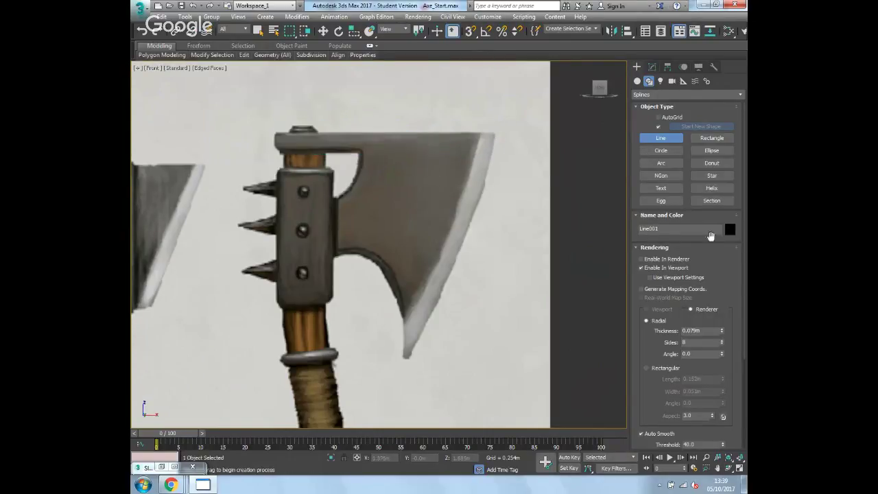
pyautogui.click(275, 132)
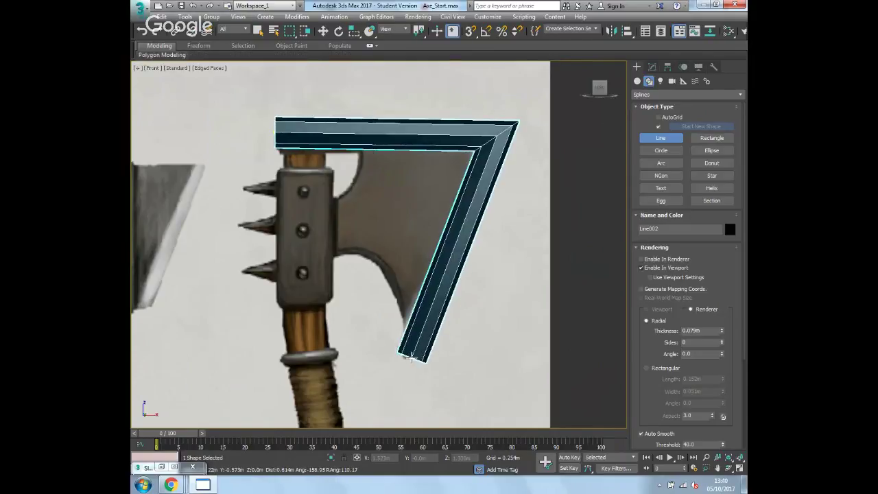
pyautogui.click(411, 356)
pyautogui.rightClick(402, 194)
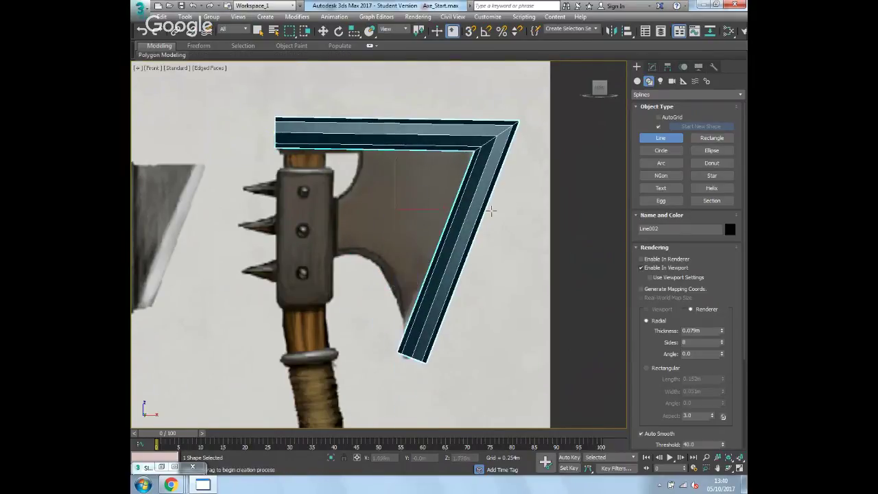
pyautogui.press('w')
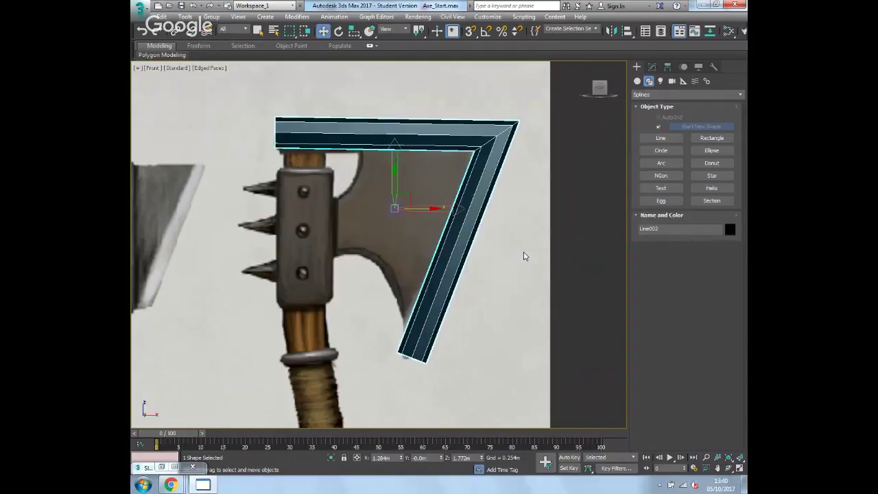
pyautogui.press('Delete')
# Restart the Line tool with Enable In Viewport turned off so new splines draw without thickness
pyautogui.click(660, 138)
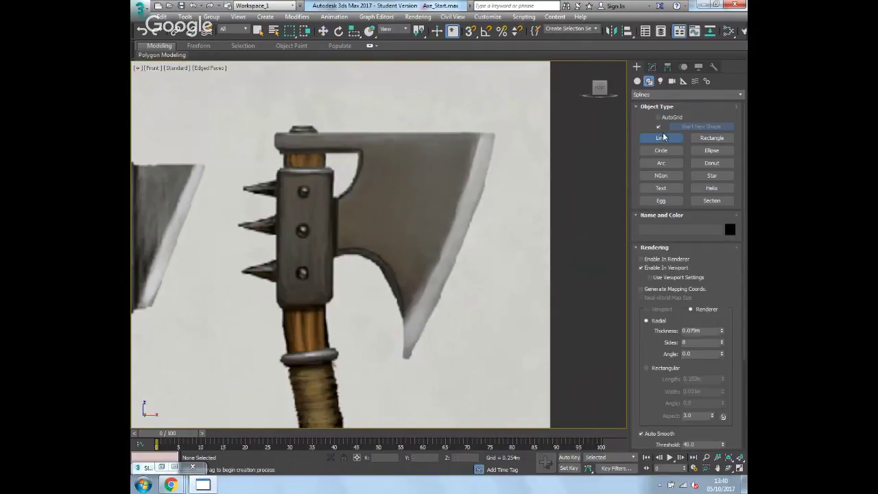
pyautogui.click(642, 268)
pyautogui.click(641, 268)
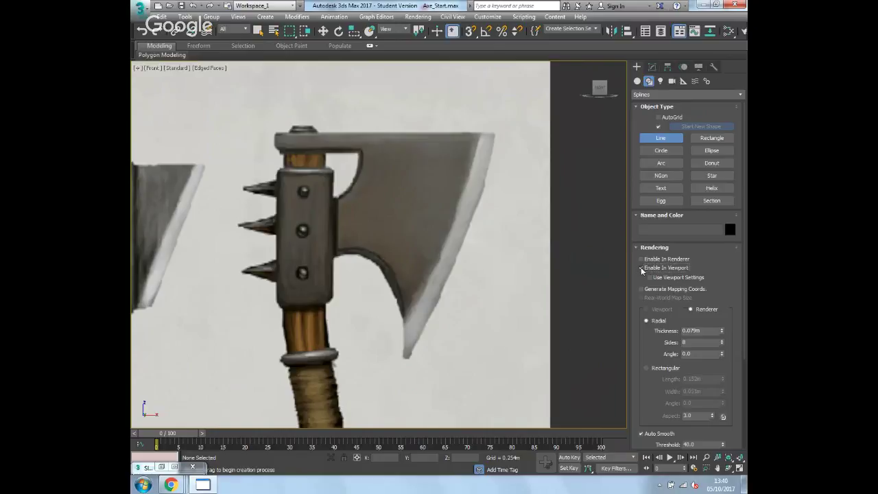
pyautogui.click(276, 134)
pyautogui.rightClick(391, 139)
pyautogui.click(641, 268)
# Draw the large blade's outline as a closed straight-segment line through its corners and lower tip, with a rectangular tab extending into the socket
pyautogui.click(277, 133)
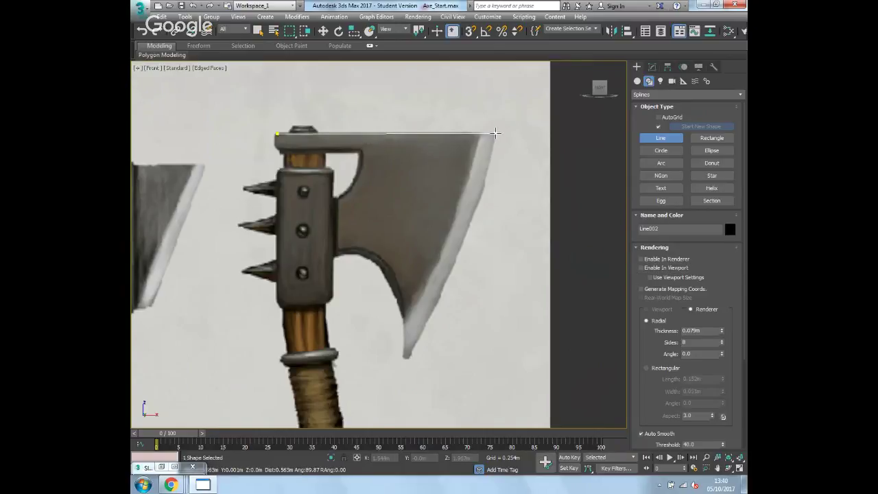
pyautogui.click(495, 133)
pyautogui.click(406, 359)
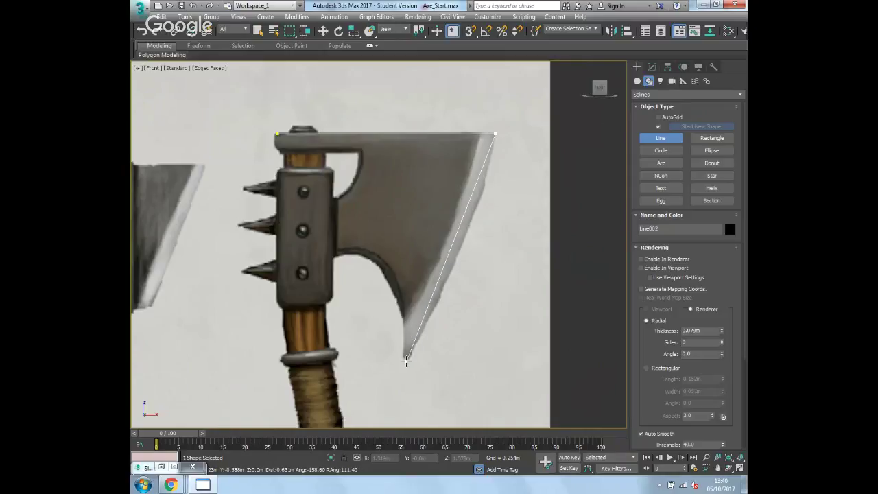
pyautogui.click(336, 254)
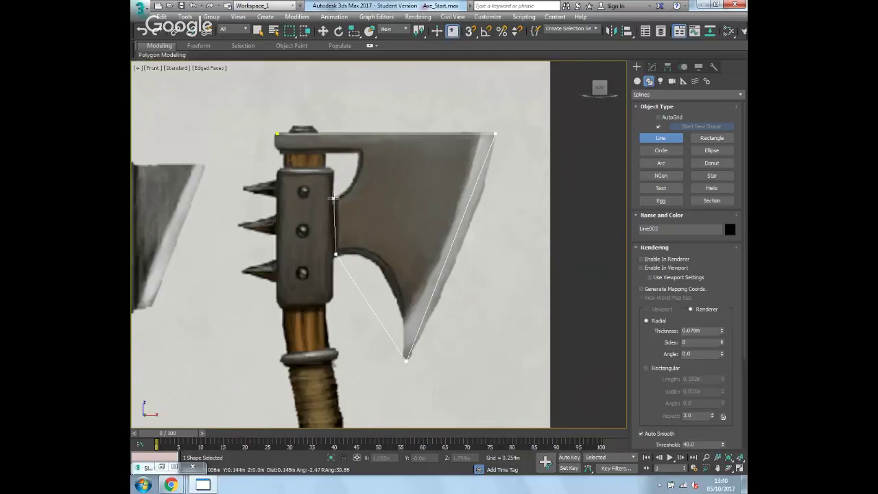
pyautogui.click(303, 254)
pyautogui.click(304, 199)
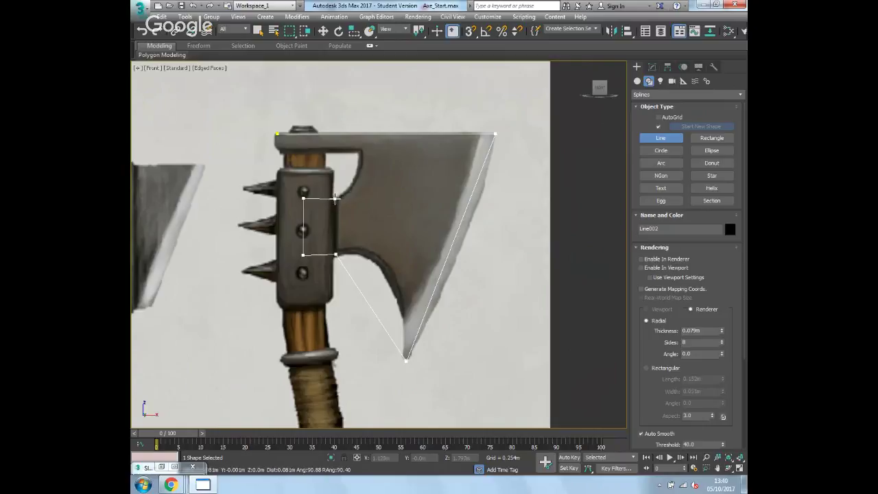
pyautogui.click(335, 198)
pyautogui.click(359, 151)
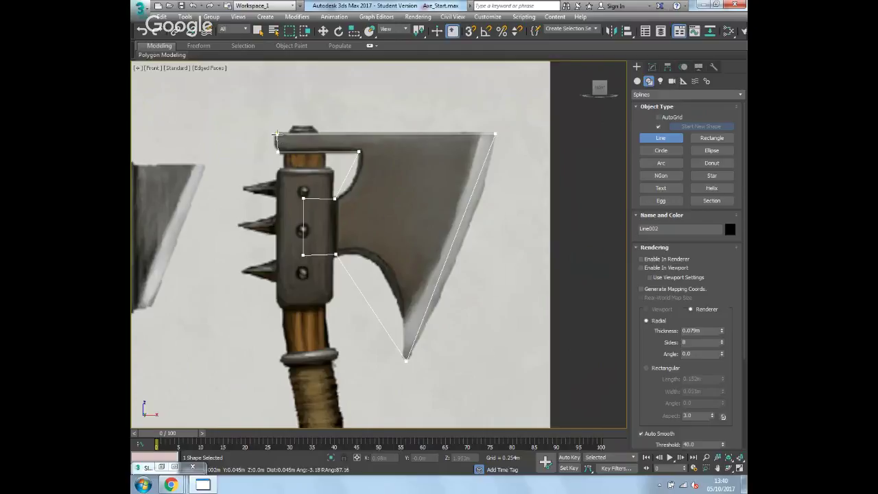
pyautogui.click(277, 134)
pyautogui.click(424, 270)
pyautogui.moveTo(372, 276); pyautogui.dragTo(364, 255, button='middle')
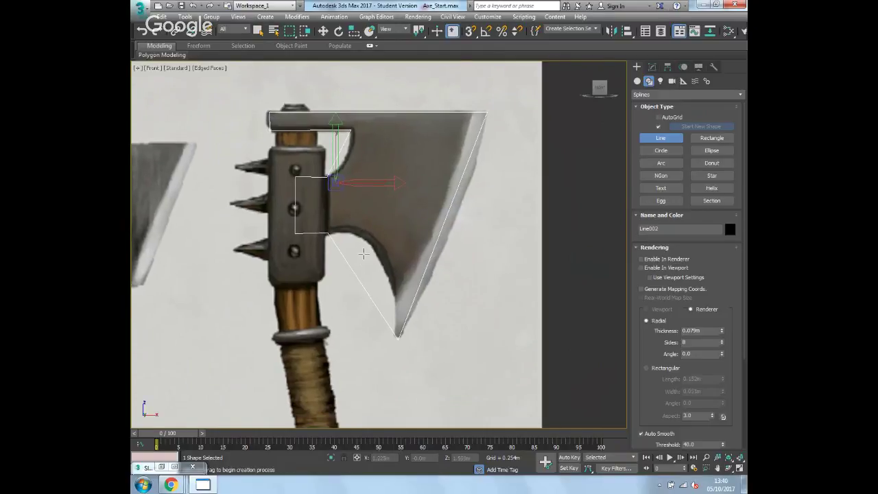
# Convert the outline's lower tip vertex to Bezier and shape its handles to follow the concave underside and the curved cutting edge
pyautogui.click(653, 67)
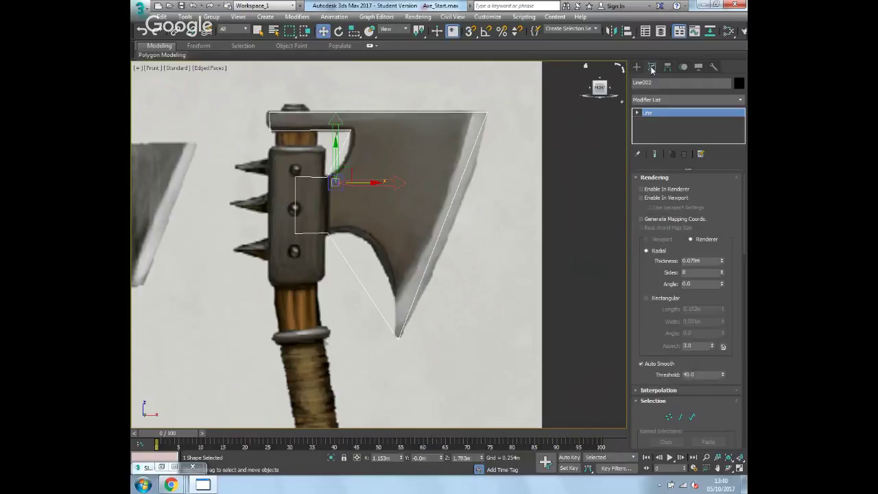
pyautogui.click(638, 113)
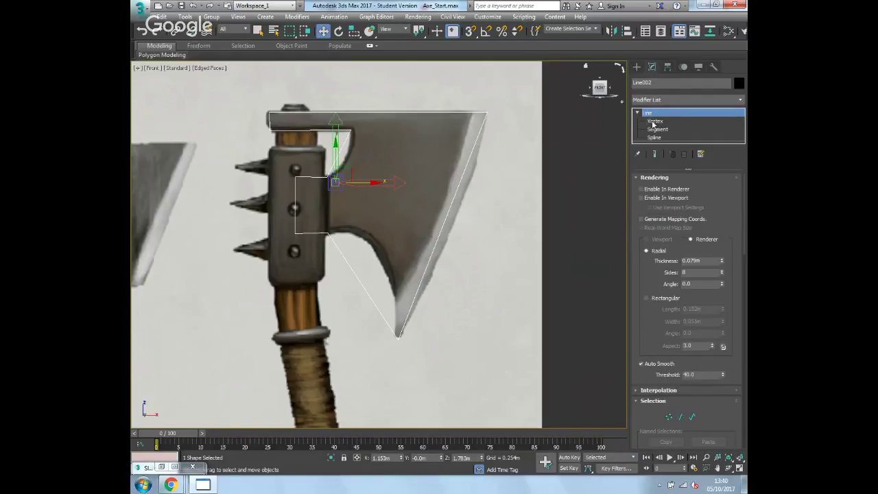
pyautogui.click(654, 122)
pyautogui.click(398, 337)
pyautogui.rightClick(396, 337)
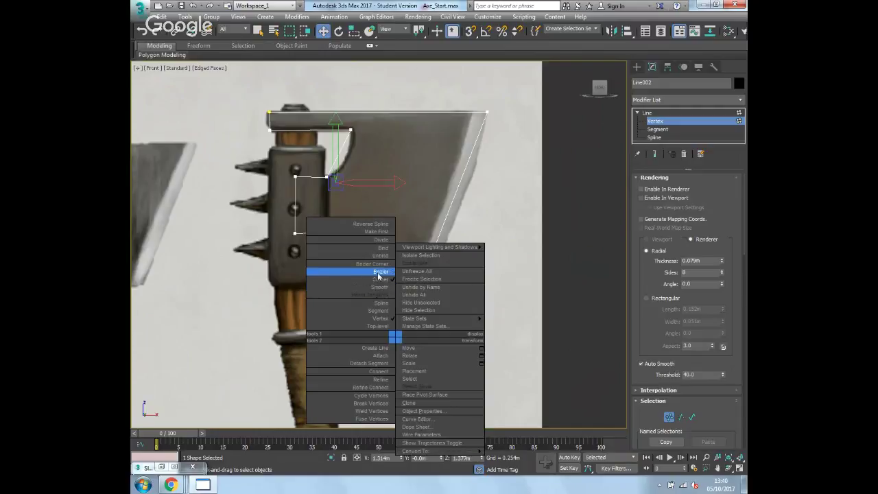
pyautogui.click(378, 271)
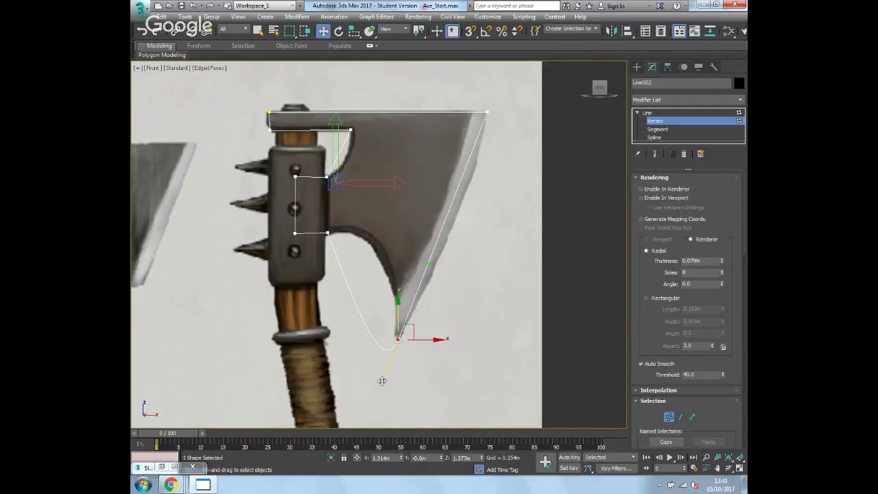
pyautogui.moveTo(384, 380); pyautogui.dragTo(338, 231)
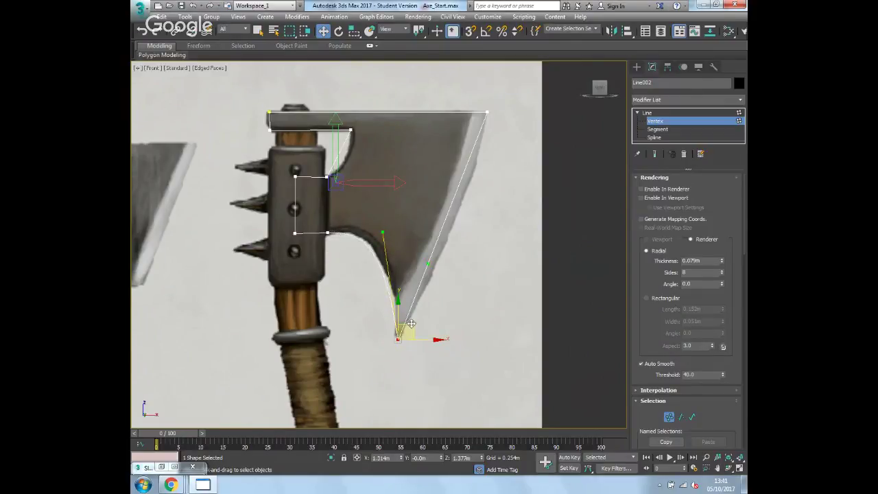
pyautogui.moveTo(382, 233); pyautogui.dragTo(390, 231)
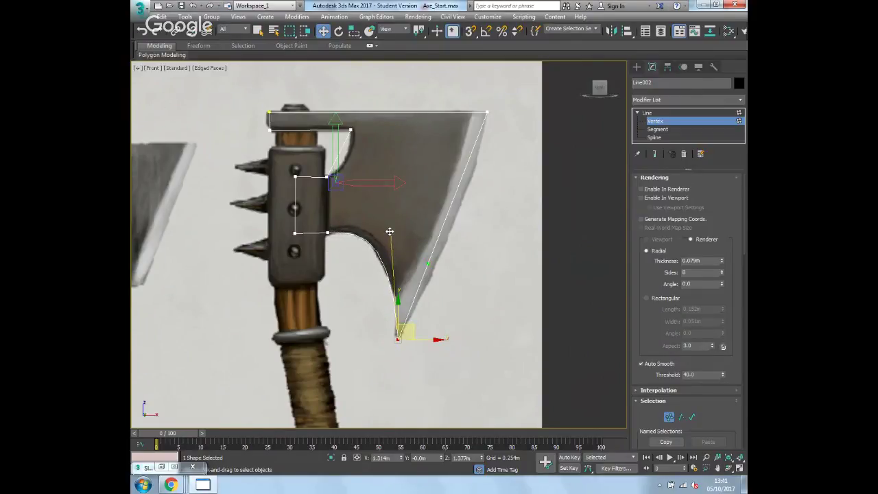
pyautogui.moveTo(427, 262); pyautogui.dragTo(445, 267)
# Convert the vertex where the upper notch meets the socket to Bezier so the notch edge curves
pyautogui.click(329, 178)
pyautogui.rightClick(327, 175)
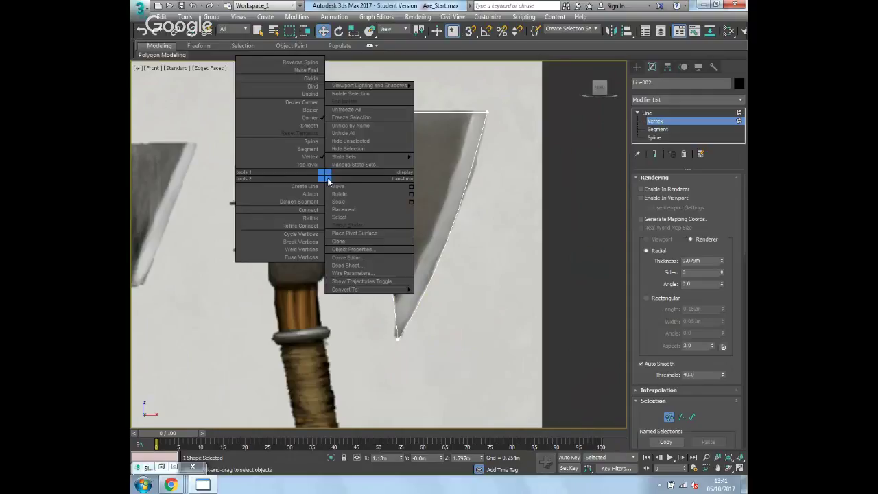
pyautogui.click(314, 113)
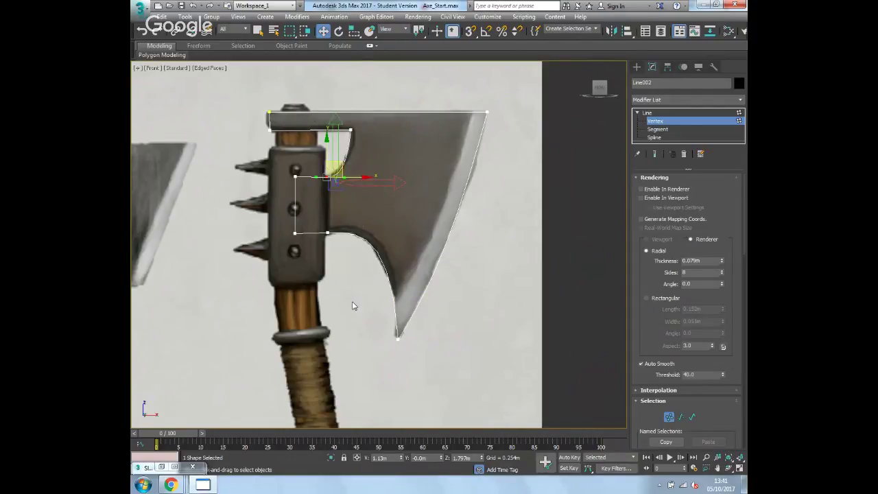
# Try to align the two end vertices of the blade's top bar by scaling them along X
pyautogui.scroll(5, 333, 204)
pyautogui.moveTo(294, 141); pyautogui.dragTo(329, 183)
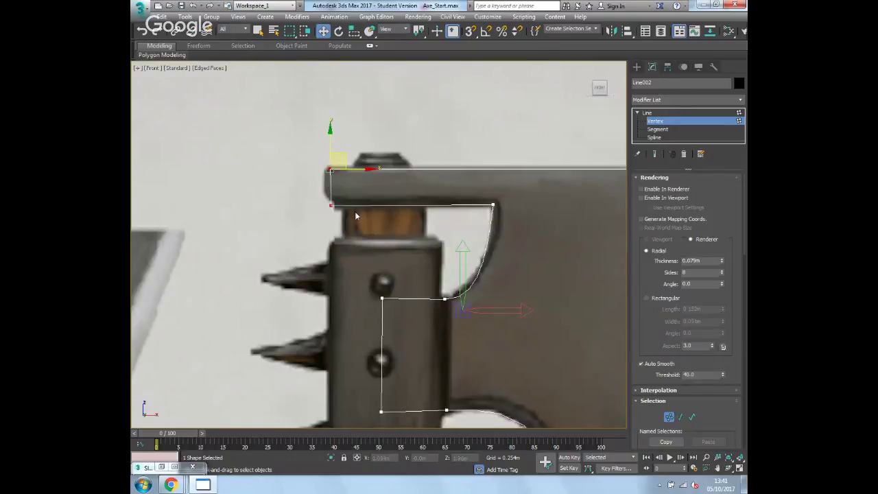
pyautogui.press('r')
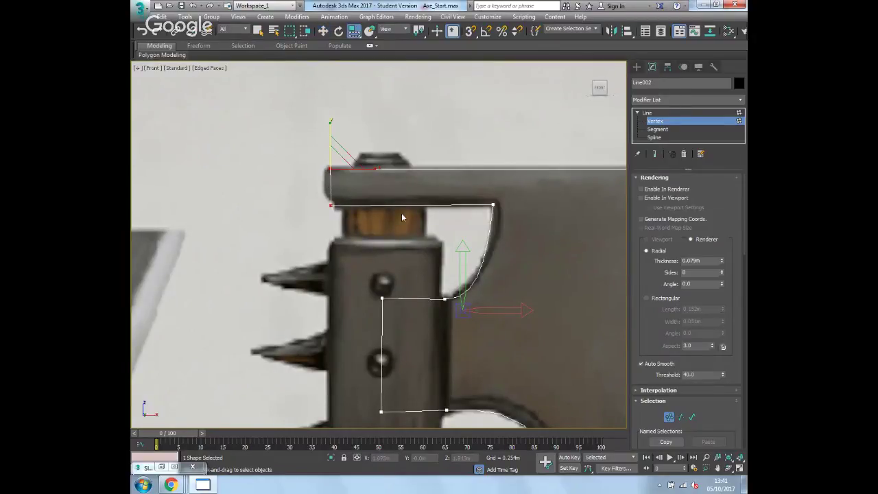
pyautogui.moveTo(377, 167); pyautogui.dragTo(597, 66)
pyautogui.click(365, 81)
pyautogui.moveTo(374, 271); pyautogui.dragTo(373, 270)
pyautogui.moveTo(355, 31); pyautogui.dragTo(355, 47)
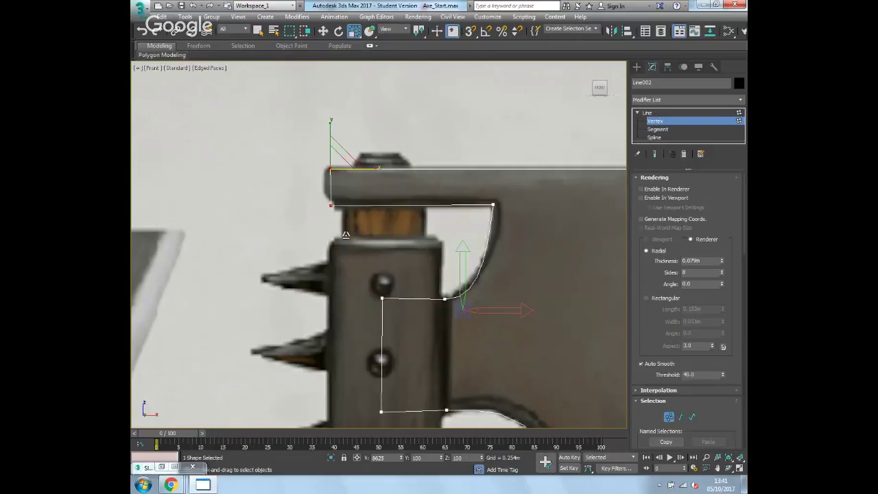
pyautogui.moveTo(132, 306); pyautogui.dragTo(133, 403)
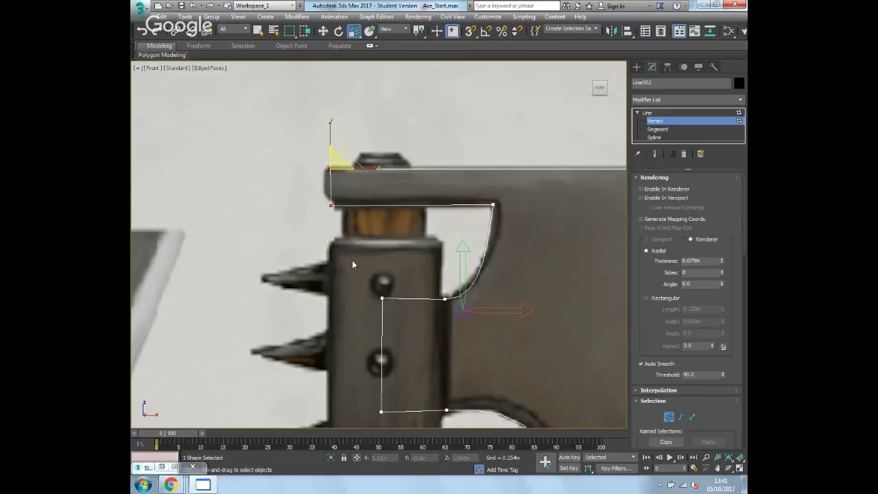
# Turn on vertex snapping and align the top bar's lower end vertex with its upper end vertex and the notch's inner corner
pyautogui.click(331, 205)
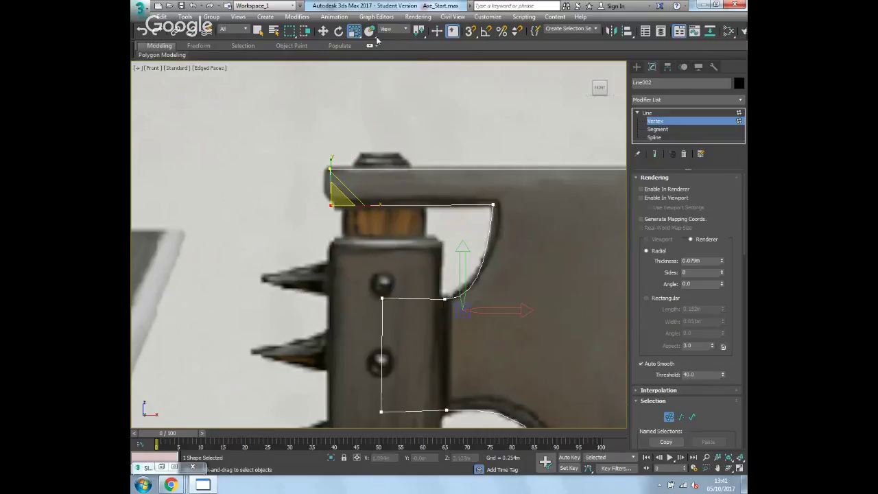
pyautogui.rightClick(471, 32)
pyautogui.click(357, 200)
pyautogui.click(526, 162)
pyautogui.press('w')
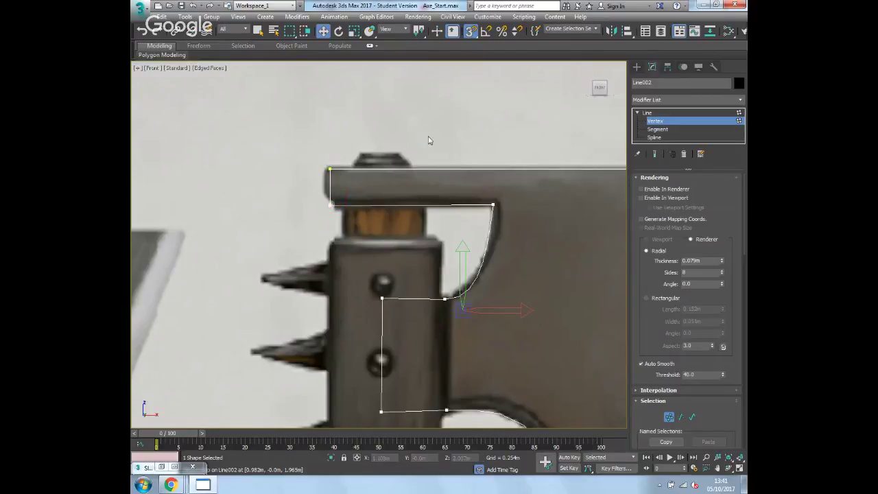
pyautogui.moveTo(405, 252); pyautogui.dragTo(385, 236, button='middle')
pyautogui.click(286, 202)
pyautogui.moveTo(287, 174); pyautogui.dragTo(433, 194)
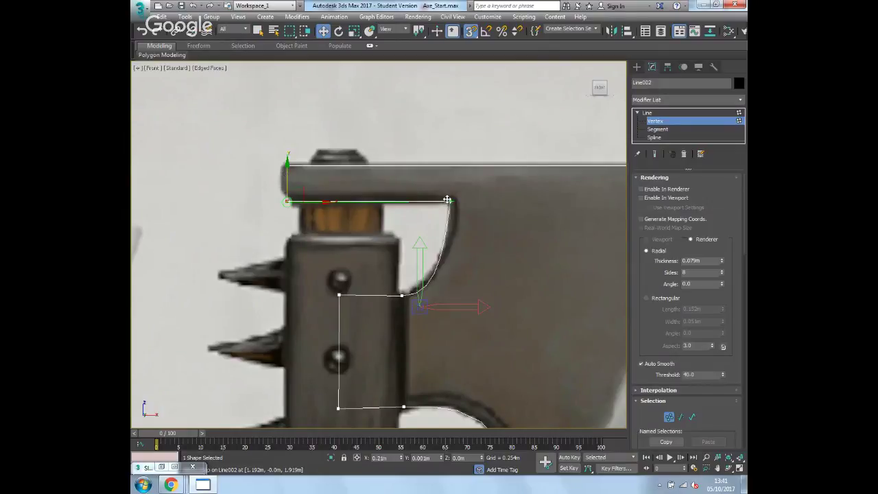
# Snap the two tab vertices inside the socket level with their neighbouring outline vertices to square up the tab
pyautogui.moveTo(540, 197); pyautogui.dragTo(407, 222, button='middle')
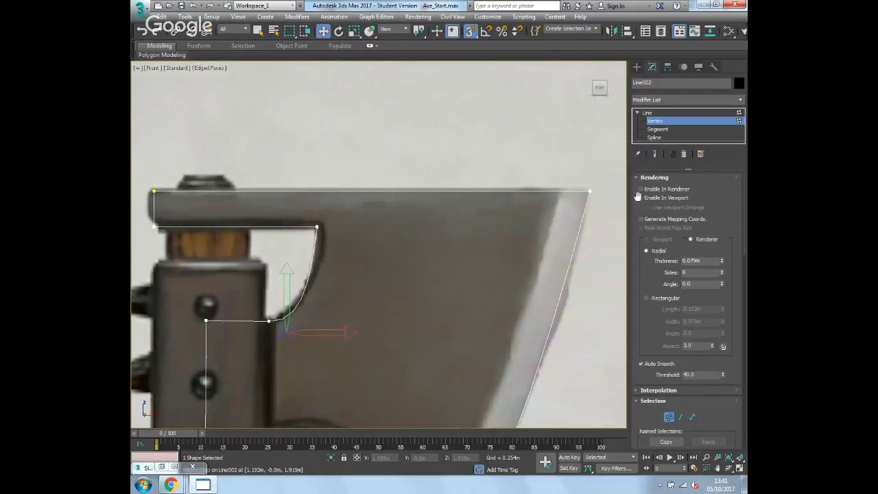
pyautogui.moveTo(499, 276); pyautogui.dragTo(526, 180, button='middle')
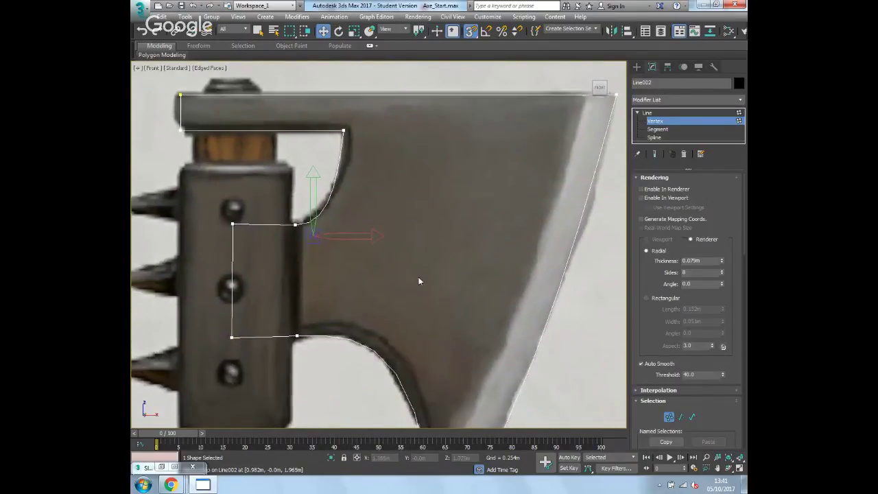
pyautogui.moveTo(222, 213); pyautogui.dragTo(258, 249)
pyautogui.moveTo(233, 199); pyautogui.dragTo(295, 225)
pyautogui.click(234, 337)
pyautogui.moveTo(231, 311); pyautogui.dragTo(297, 336)
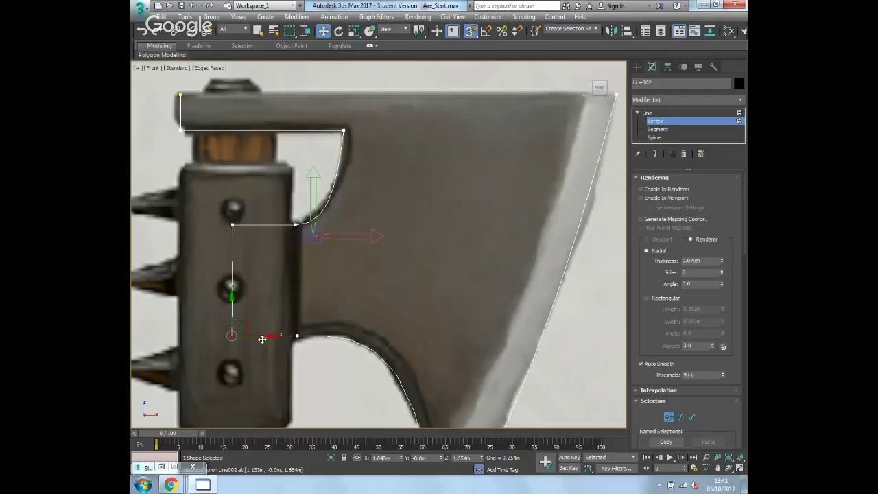
pyautogui.click(474, 269)
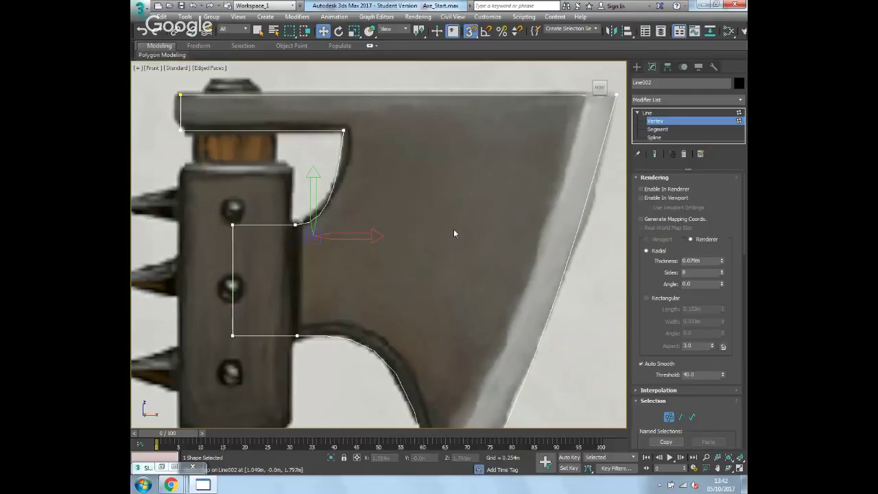
# Leave vertex editing and apply an Extrude modifier to the blade outline
pyautogui.scroll(-3, 453, 234)
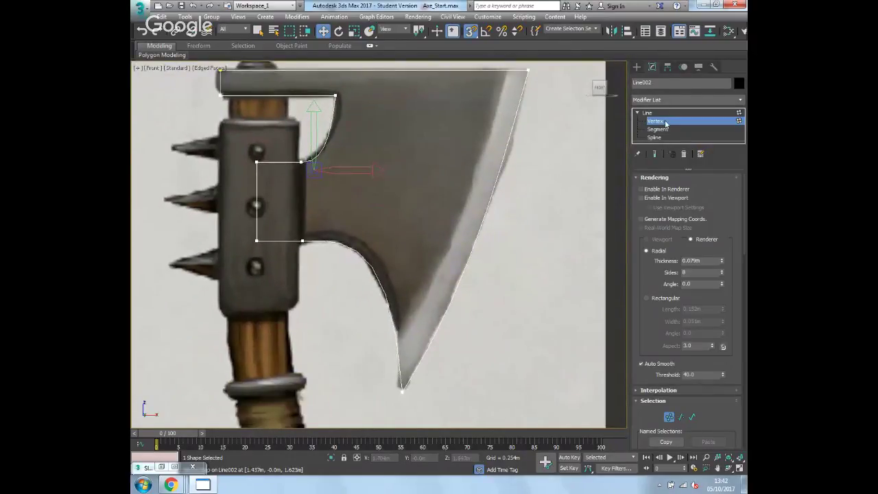
pyautogui.click(659, 121)
pyautogui.click(650, 102)
pyautogui.scroll(-5, 672, 405)
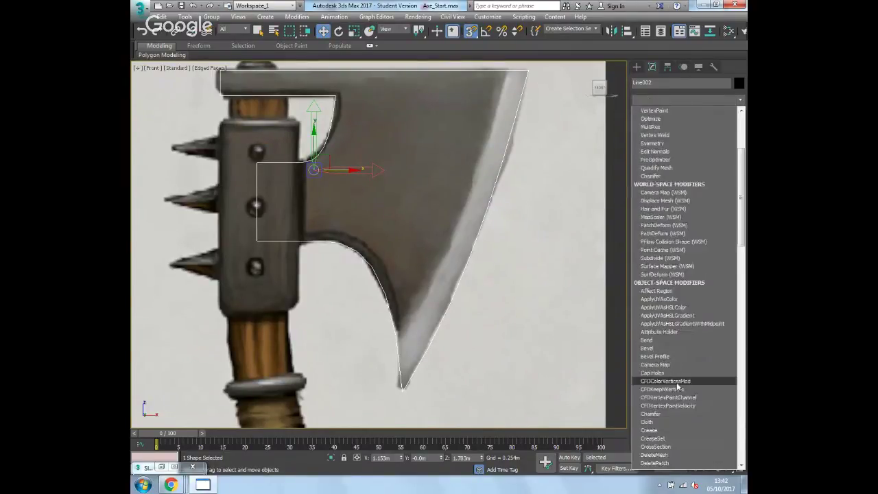
pyautogui.scroll(-7, 677, 387)
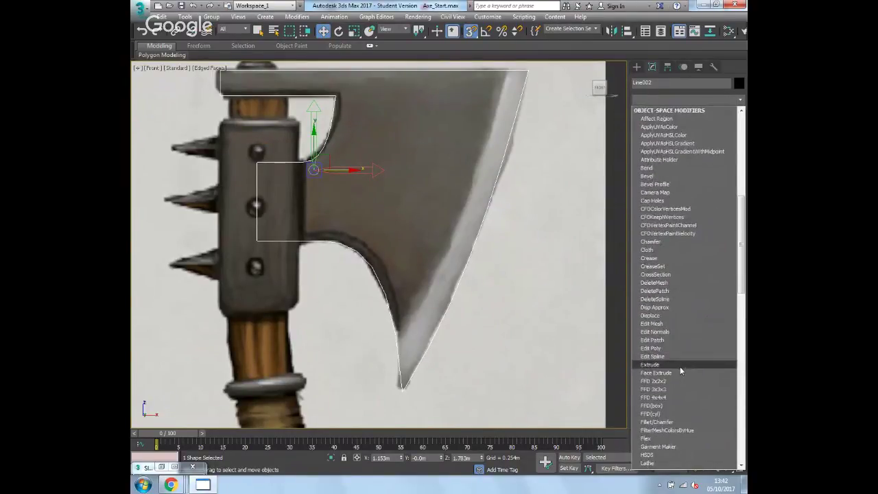
pyautogui.click(680, 365)
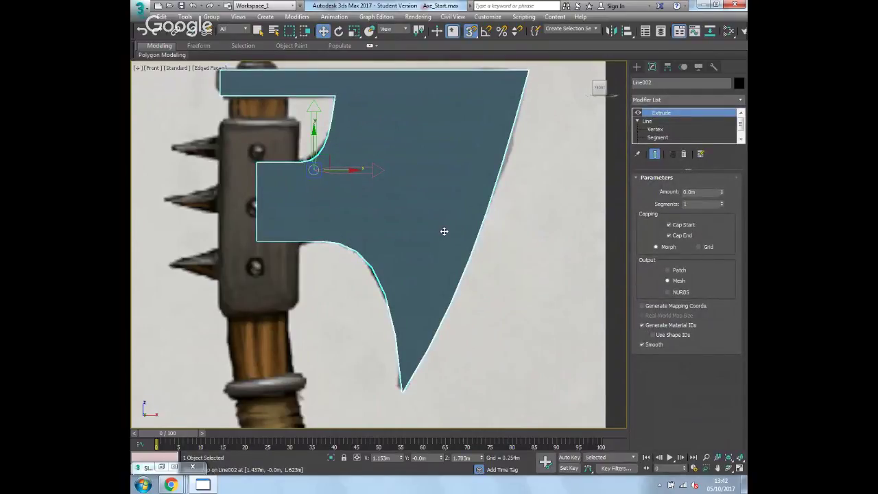
# Set the blade's extrusion amount to about 0.089 m in the perspective view and compare its thickness with the handle
pyautogui.press('p')
pyautogui.scroll(-10, 444, 231)
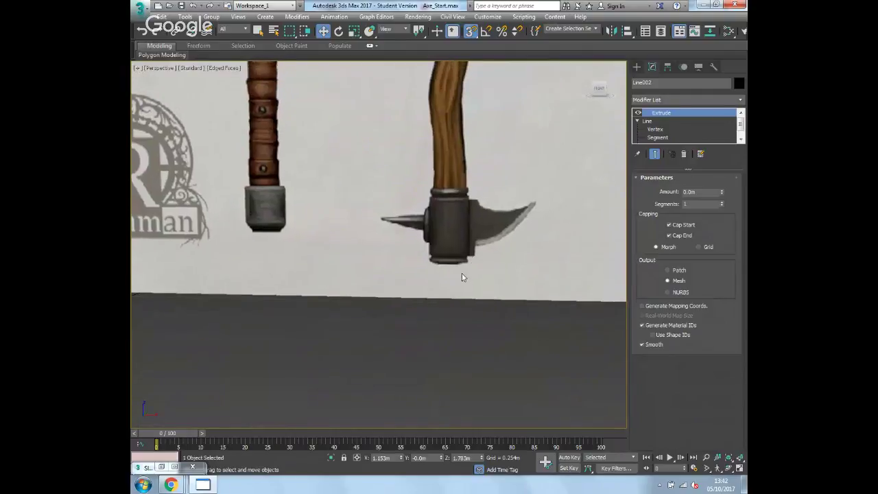
pyautogui.scroll(10, 471, 223)
pyautogui.scroll(-2, 471, 223)
pyautogui.keyDown('alt'); pyautogui.moveTo(472, 225); pyautogui.dragTo(422, 325, button='middle'); pyautogui.keyUp('alt')
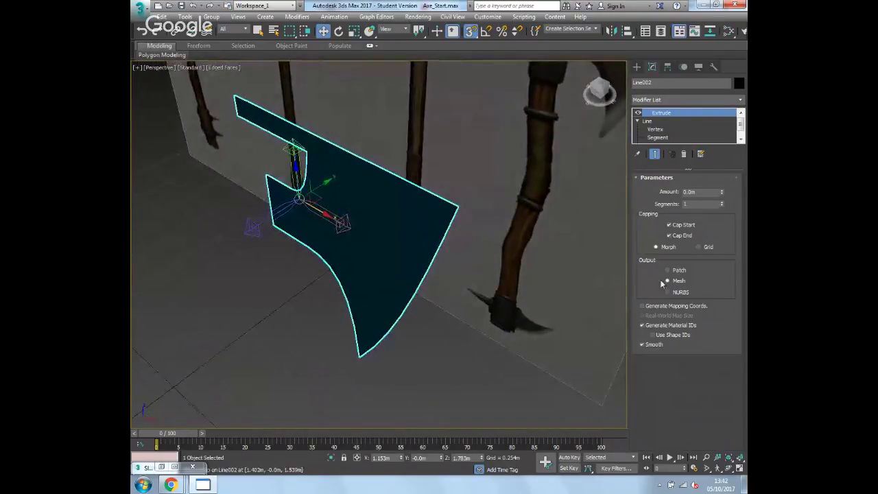
pyautogui.moveTo(721, 192); pyautogui.dragTo(732, 193)
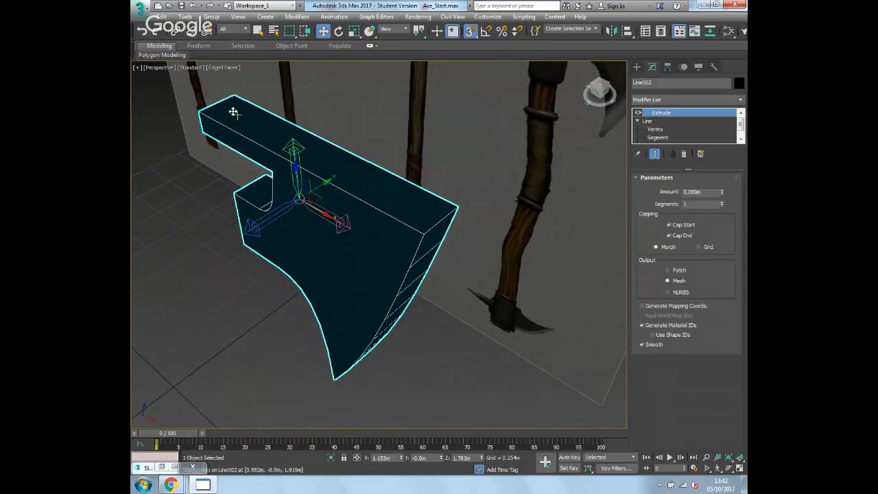
pyautogui.moveTo(385, 155); pyautogui.dragTo(387, 156, button='middle')
pyautogui.scroll(-10, 387, 156)
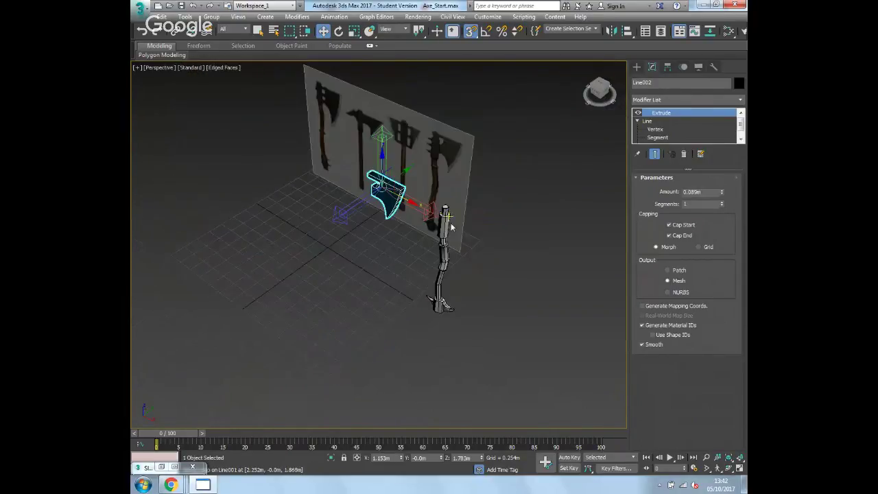
pyautogui.scroll(8, 436, 192)
pyautogui.scroll(5, 427, 138)
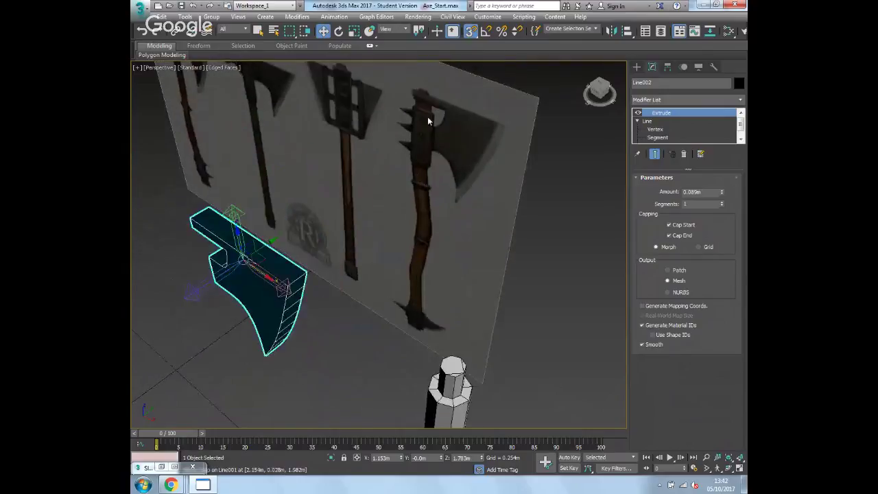
pyautogui.moveTo(230, 273); pyautogui.dragTo(289, 254, button='middle')
pyautogui.scroll(3, 291, 254)
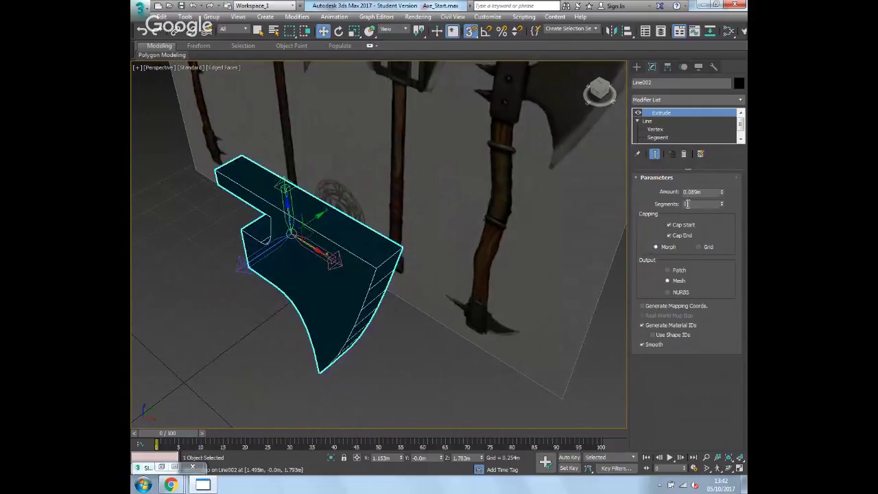
# Set the blade's extrusion to 2 segments and collapse its entire modifier stack
pyautogui.click(721, 203)
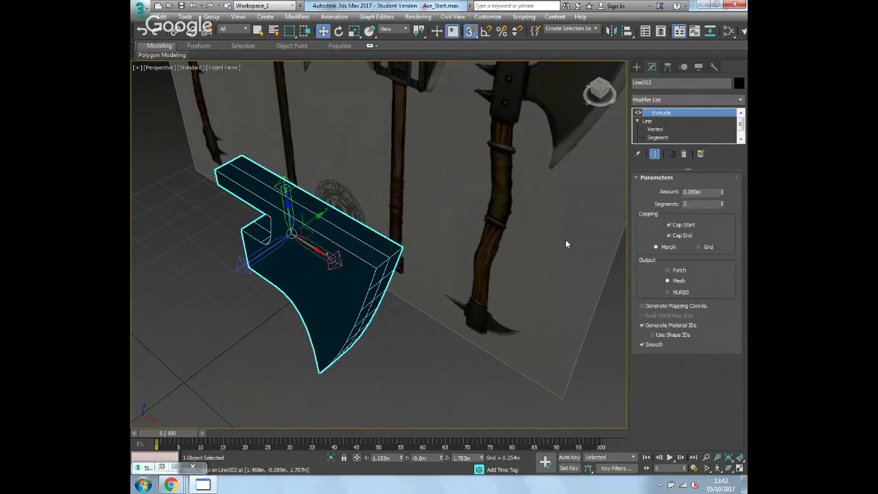
pyautogui.rightClick(660, 114)
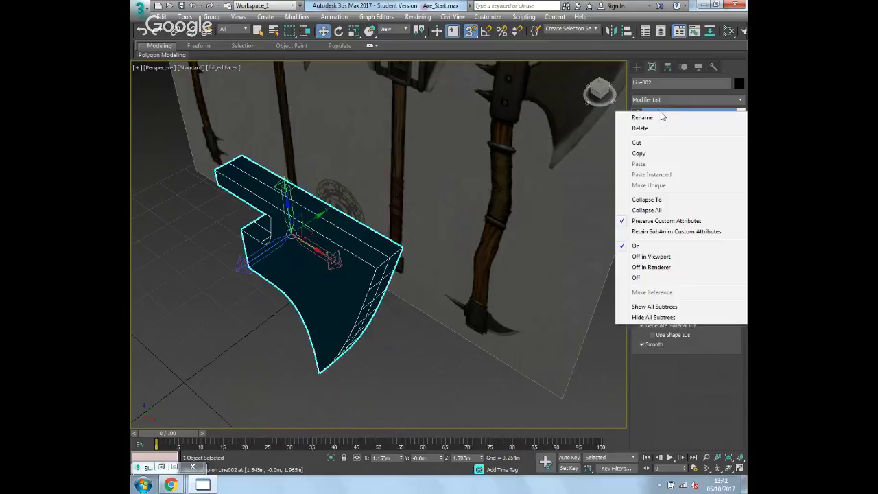
pyautogui.click(674, 211)
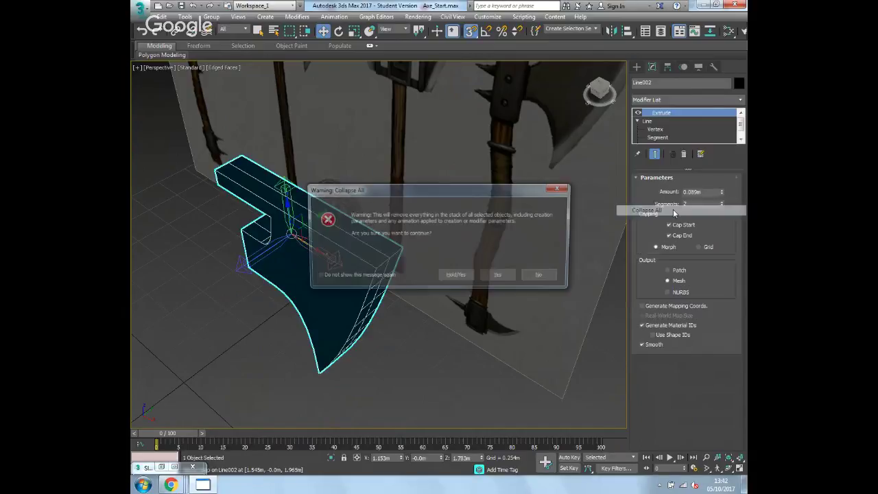
pyautogui.click(500, 277)
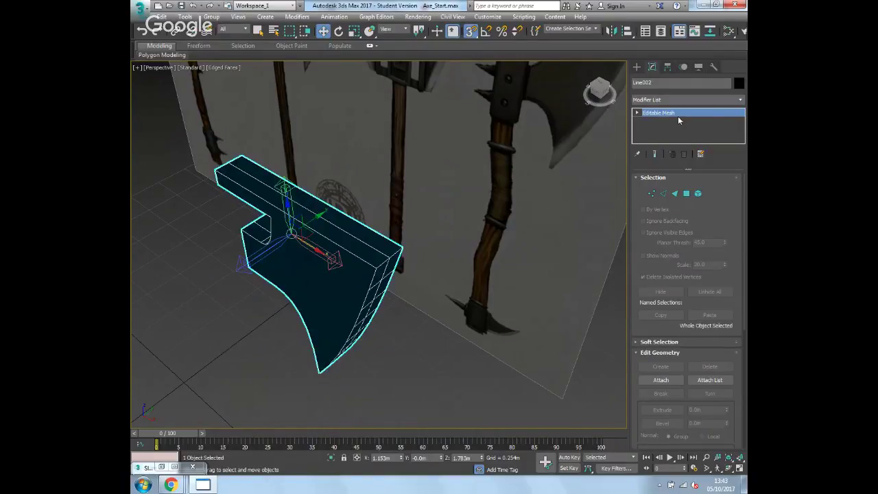
# Convert the collapsed blade mesh to an Editable Poly
pyautogui.rightClick(678, 116)
pyautogui.click(709, 183)
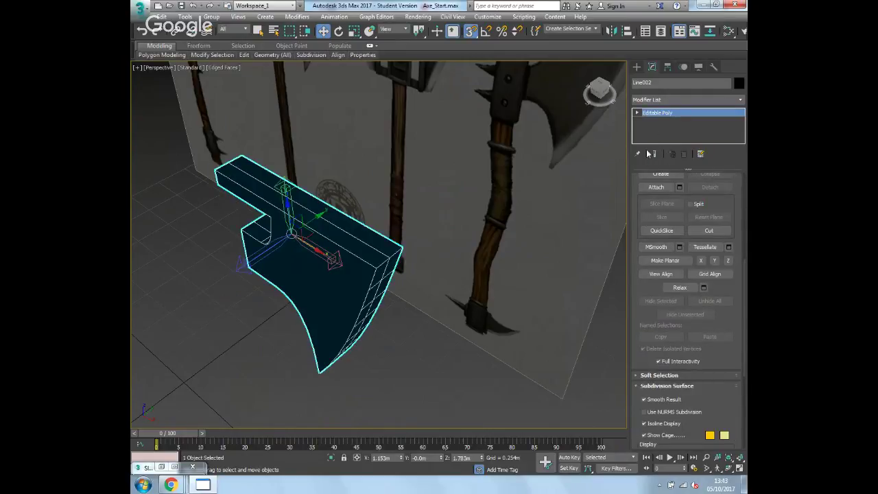
pyautogui.rightClick(660, 119)
pyautogui.click(686, 188)
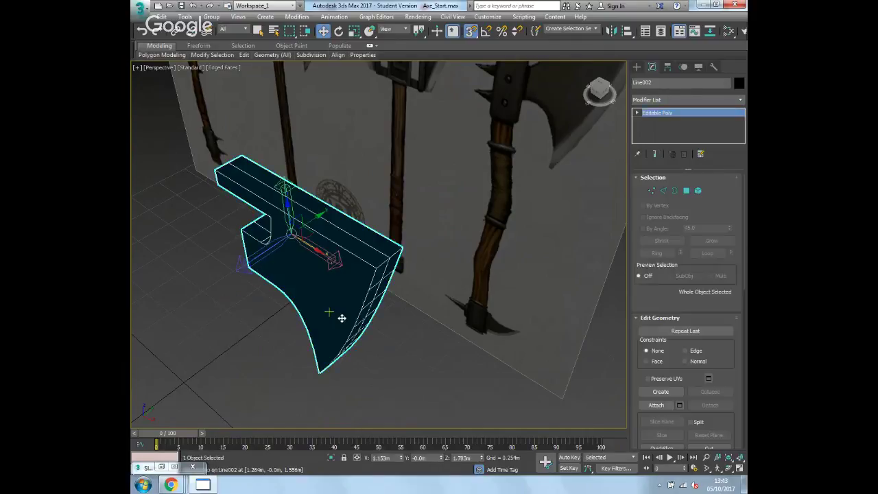
# Assign the plain grey Standard material, Material #27, to the blade in place of its black wireframe-colour shading
pyautogui.press('m')
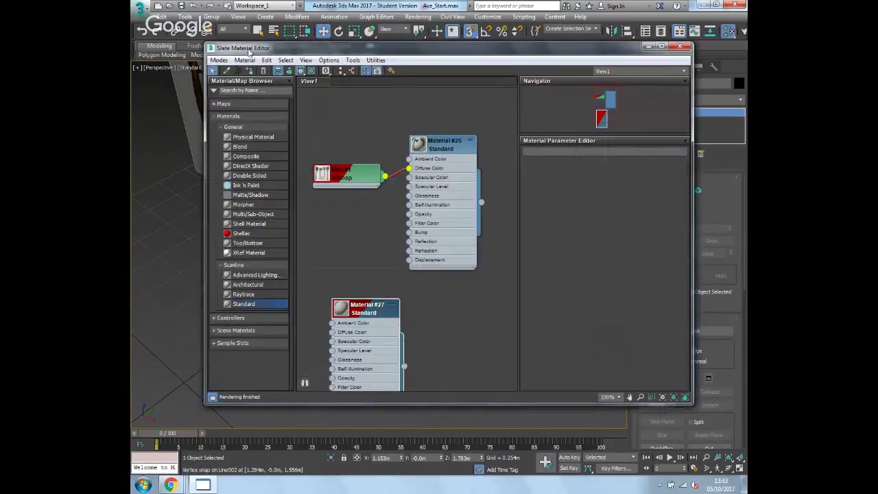
pyautogui.click(646, 46)
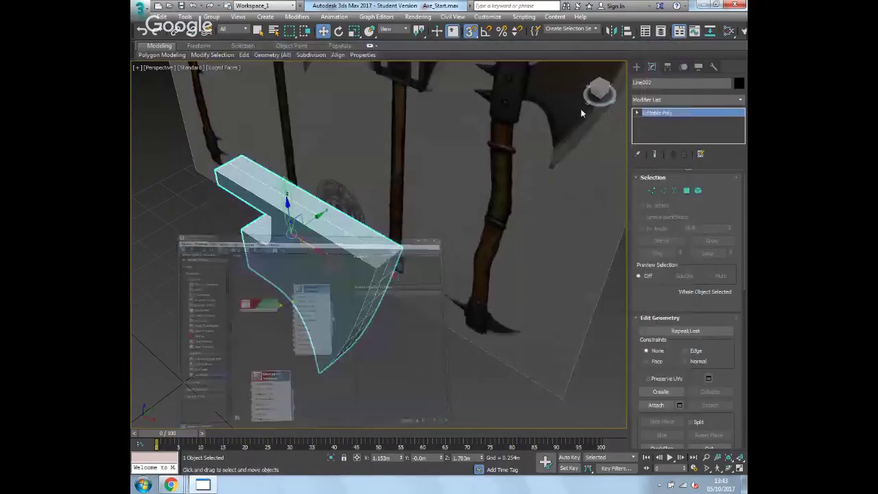
pyautogui.keyDown('alt'); pyautogui.moveTo(421, 283); pyautogui.dragTo(466, 215, button='middle'); pyautogui.keyUp('alt')
# In the top view, delete the row of vertices along the blade's back side, keeping only the front half of its thickness
pyautogui.click(650, 190)
pyautogui.keyDown('alt'); pyautogui.moveTo(542, 216); pyautogui.dragTo(456, 222, button='middle'); pyautogui.keyUp('alt')
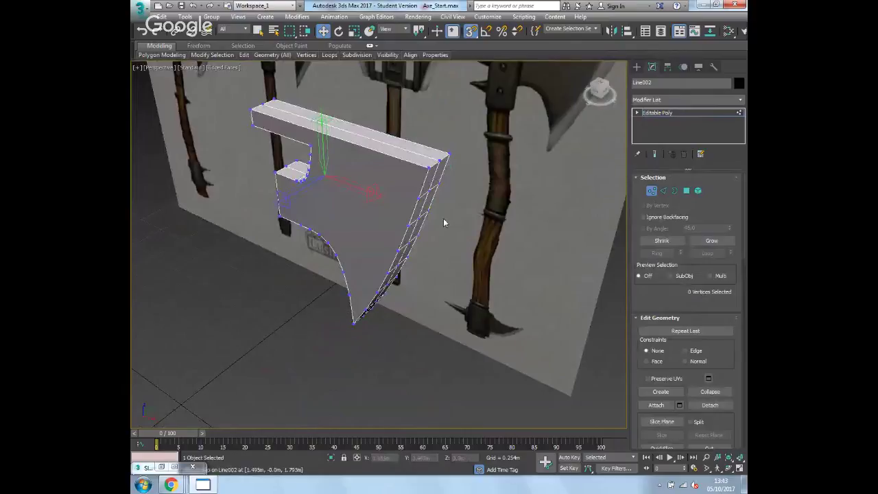
pyautogui.keyDown('alt'); pyautogui.moveTo(460, 225); pyautogui.dragTo(422, 218, button='middle'); pyautogui.keyUp('alt')
pyautogui.press('t')
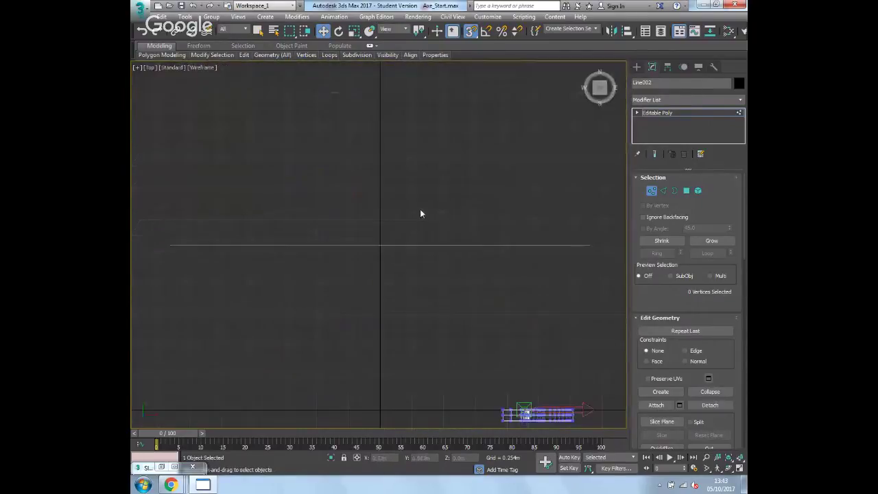
pyautogui.scroll(-3, 425, 194)
pyautogui.scroll(6, 462, 288)
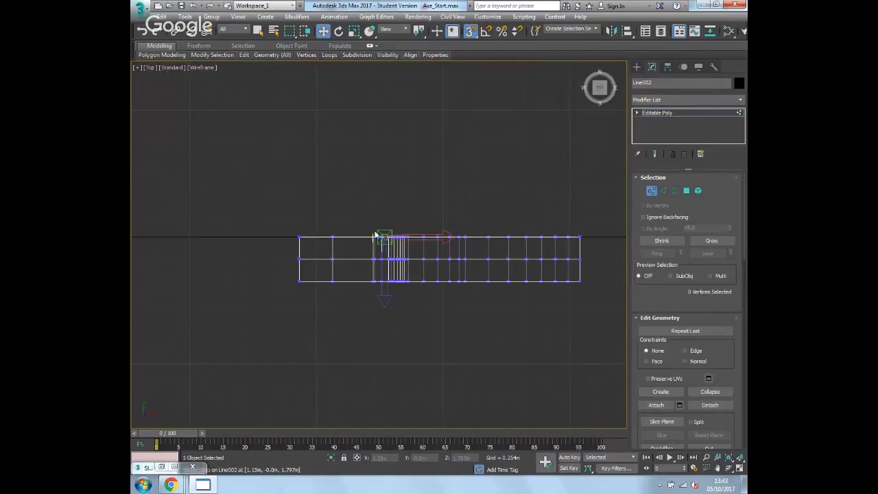
pyautogui.moveTo(377, 220); pyautogui.dragTo(607, 246)
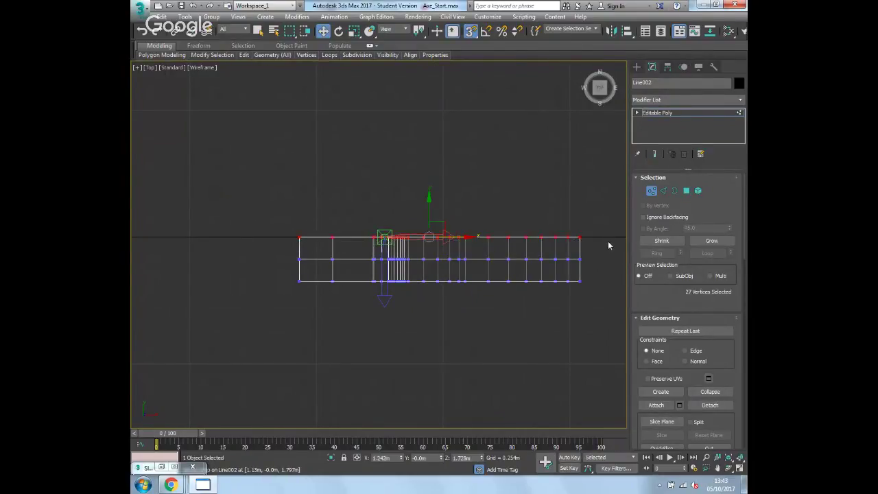
pyautogui.press('Delete')
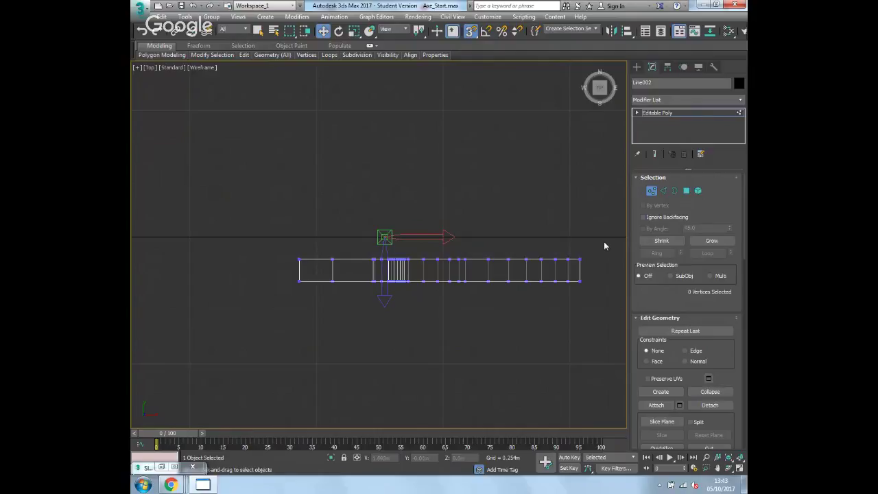
pyautogui.click(651, 190)
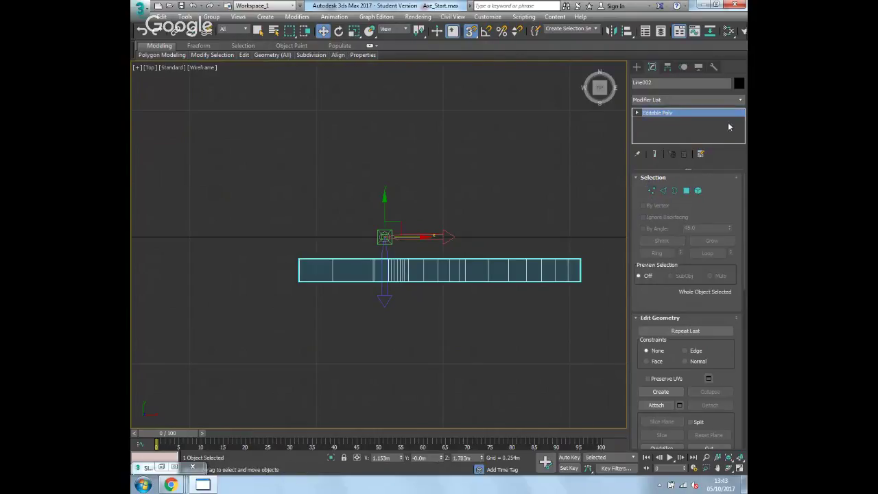
# Add a Symmetry modifier to the half blade and set its mirror axis to Z in the perspective view
pyautogui.click(741, 102)
pyautogui.scroll(-8, 686, 274)
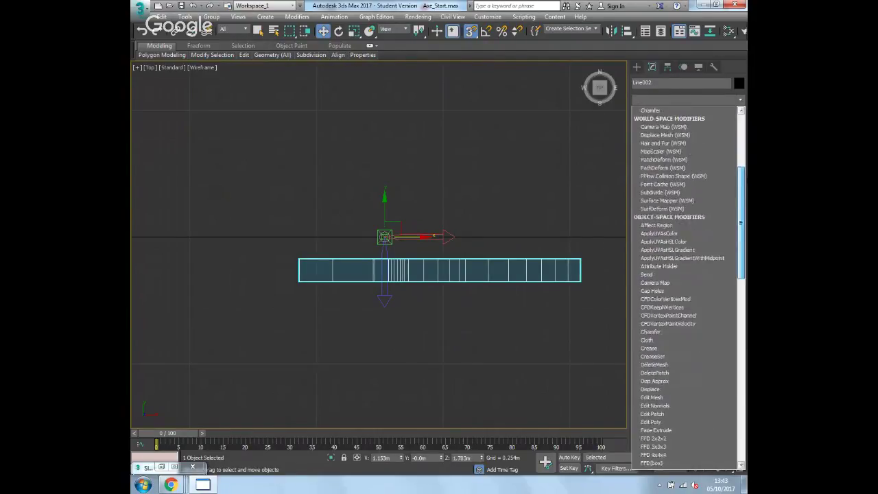
pyautogui.scroll(-10, 745, 274)
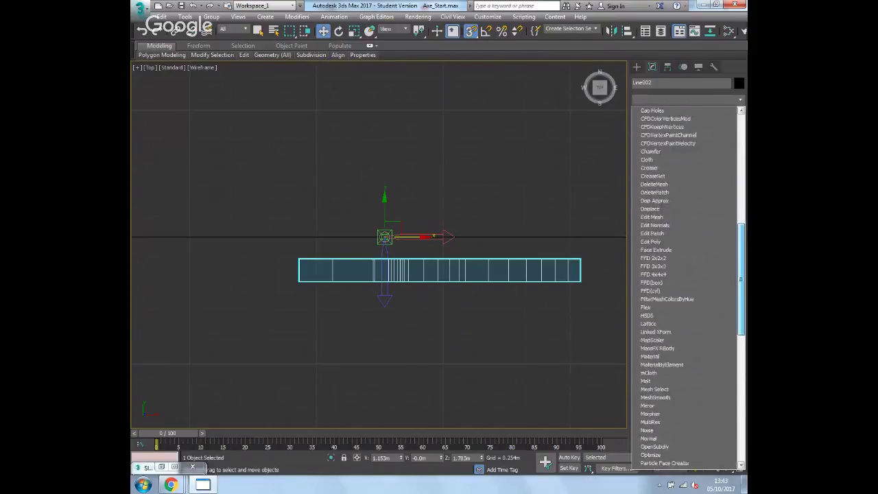
pyautogui.scroll(-5, 745, 274)
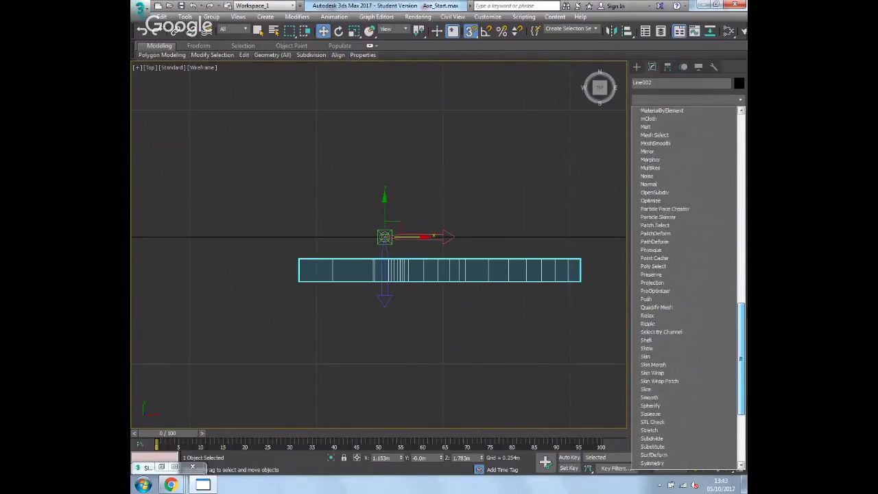
pyautogui.click(682, 463)
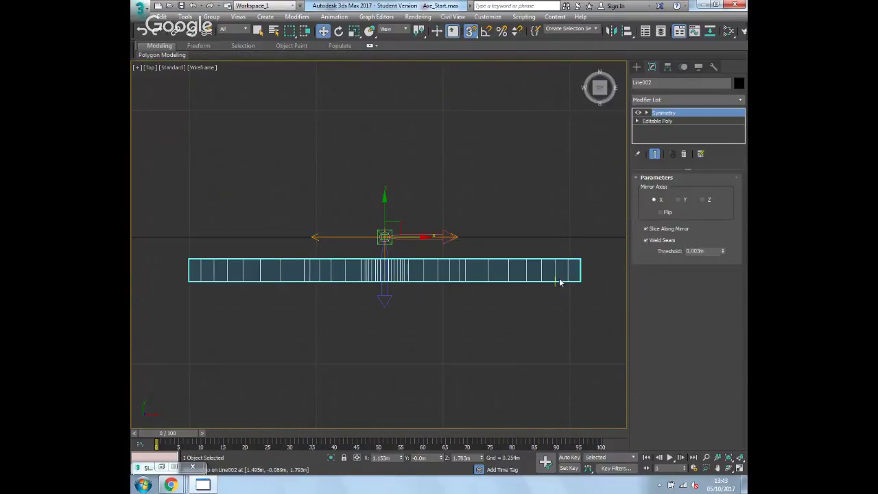
pyautogui.press('p')
pyautogui.keyDown('alt'); pyautogui.moveTo(560, 282); pyautogui.dragTo(420, 259, button='middle'); pyautogui.keyUp('alt')
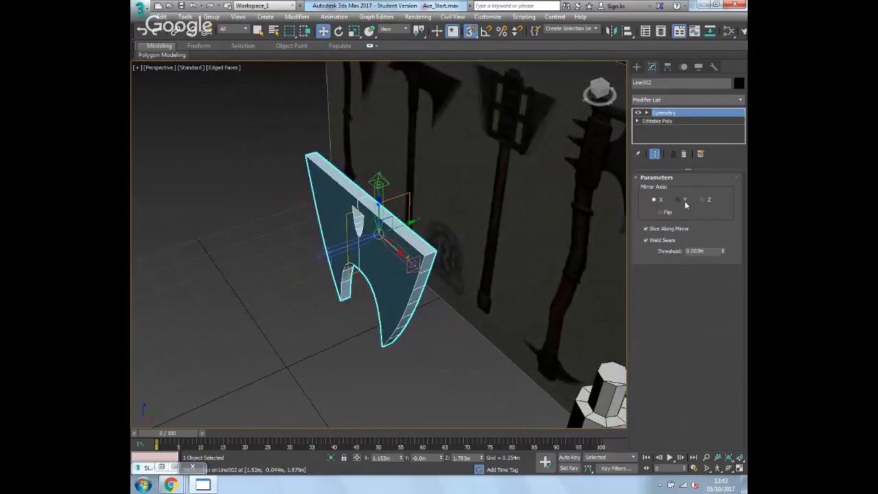
pyautogui.click(678, 199)
pyautogui.click(704, 200)
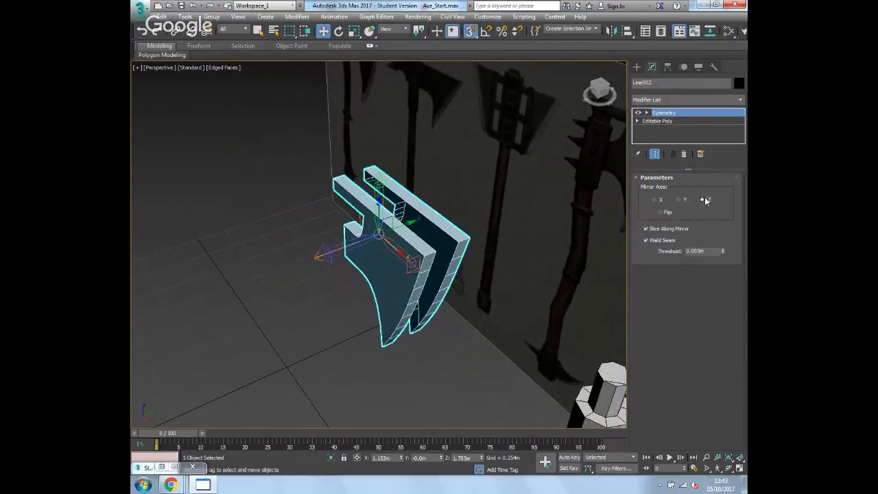
# Turn off snapping and move the Symmetry mirror plane along Y onto the blade's open side so both halves join
pyautogui.click(647, 112)
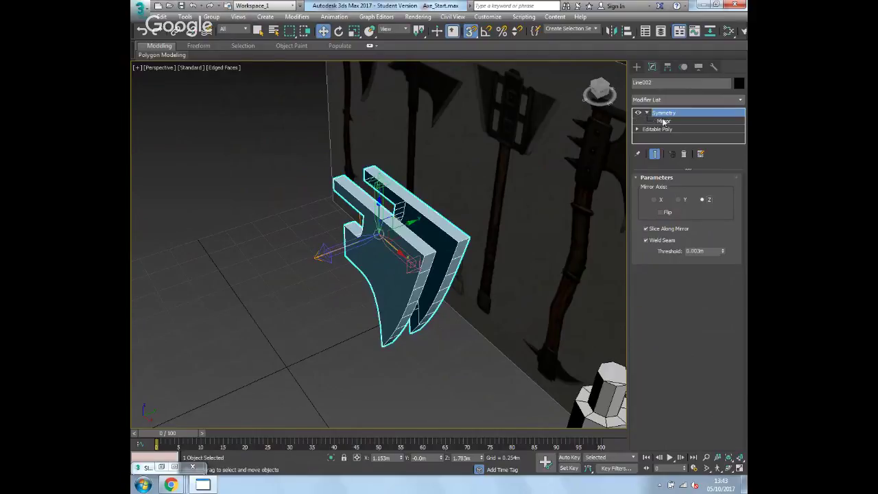
pyautogui.click(663, 121)
pyautogui.moveTo(404, 225)
pyautogui.mouseDown()
pyautogui.moveTo(425, 218)
pyautogui.moveTo(414, 222)
pyautogui.mouseUp()
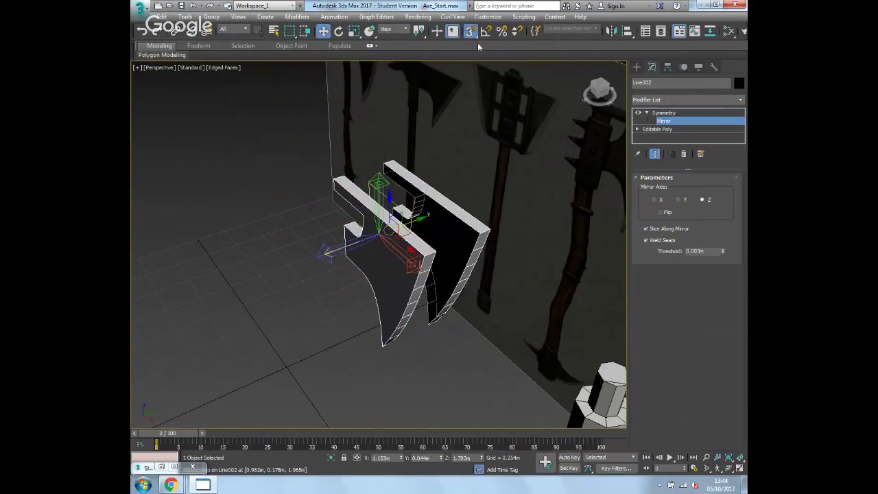
pyautogui.moveTo(417, 218); pyautogui.dragTo(397, 232)
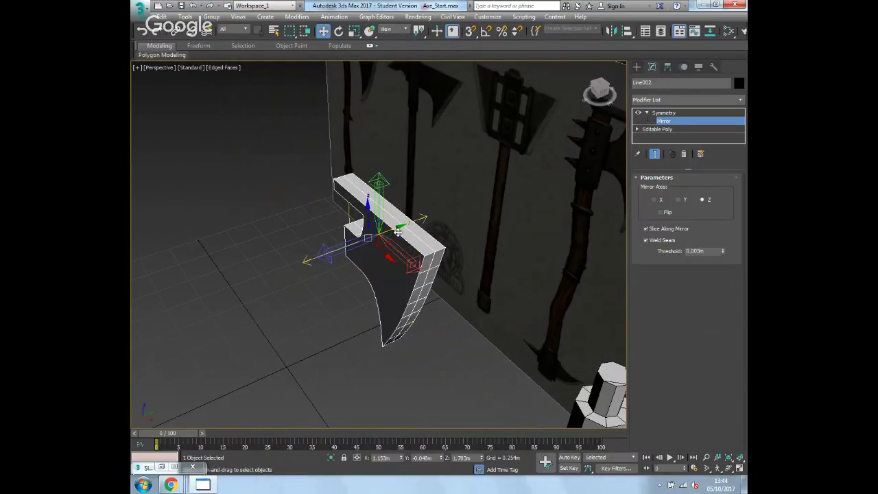
# Return to vertex editing on the underlying Editable Poly and show the end result with the symmetry applied
pyautogui.click(654, 130)
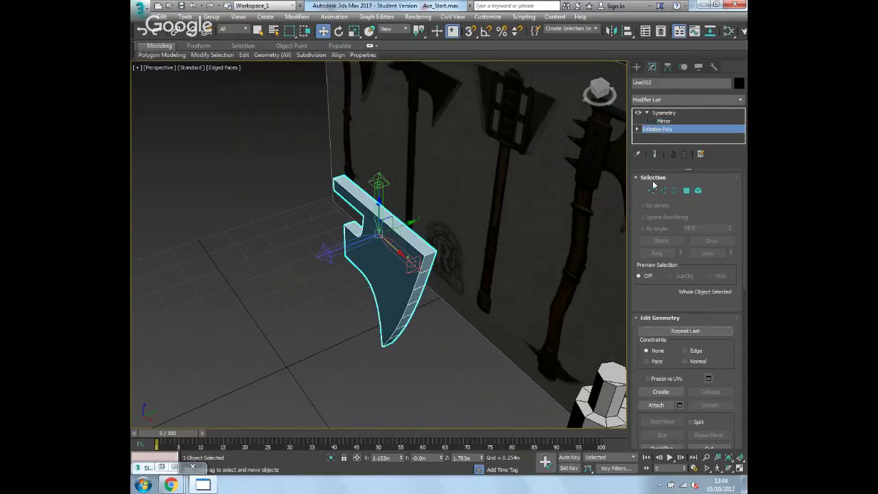
pyautogui.click(652, 192)
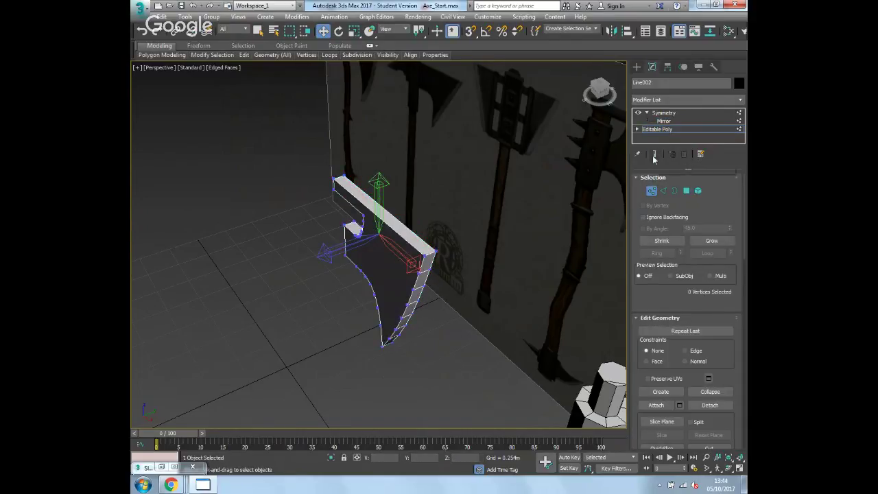
pyautogui.moveTo(429, 308)
pyautogui.keyDown('alt'); pyautogui.mouseDown(button='middle')
pyautogui.moveTo(414, 306)
pyautogui.moveTo(425, 303)
pyautogui.mouseUp(button='middle'); pyautogui.keyUp('alt')
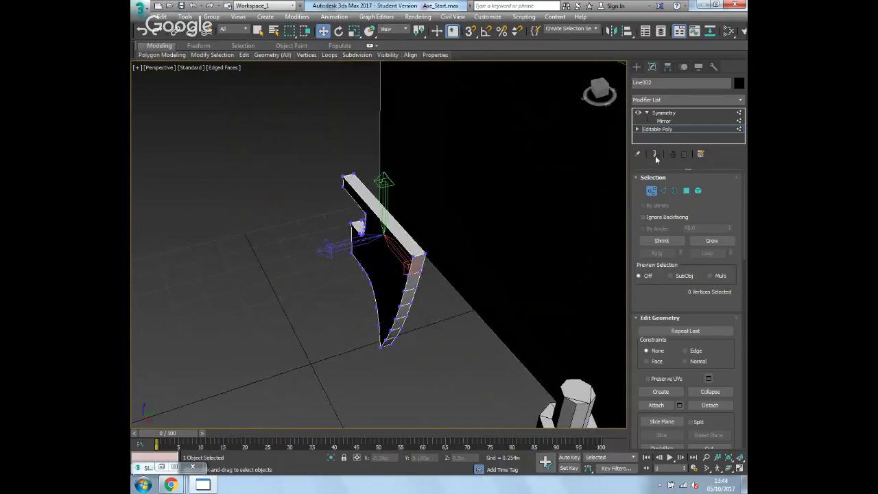
pyautogui.click(655, 155)
# Select the seven front-face vertices along the blade's cutting edge and move them inward along X to form a bevel
pyautogui.keyDown('alt'); pyautogui.moveTo(445, 290); pyautogui.dragTo(406, 261, button='middle'); pyautogui.keyUp('alt')
pyautogui.scroll(5, 423, 252)
pyautogui.keyDown('alt'); pyautogui.moveTo(455, 250); pyautogui.dragTo(506, 216, button='middle'); pyautogui.keyUp('alt')
pyautogui.click(513, 197)
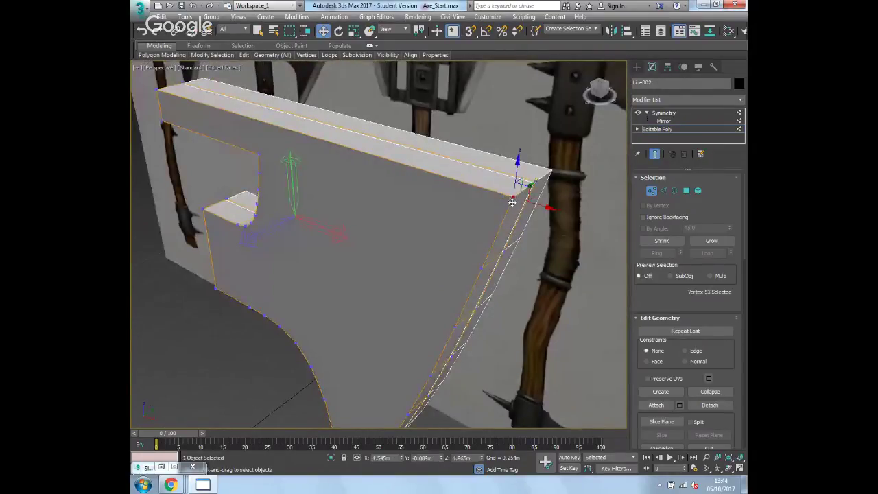
pyautogui.keyDown('ctrl'); pyautogui.click(482, 267); pyautogui.keyUp('ctrl')
pyautogui.keyDown('ctrl'); pyautogui.click(456, 328); pyautogui.keyUp('ctrl')
pyautogui.keyDown('ctrl'); pyautogui.click(428, 375); pyautogui.keyUp('ctrl')
pyautogui.keyDown('alt'); pyautogui.moveTo(428, 375); pyautogui.dragTo(434, 321, button='middle'); pyautogui.keyUp('alt')
pyautogui.keyDown('ctrl'); pyautogui.click(433, 320); pyautogui.keyUp('ctrl')
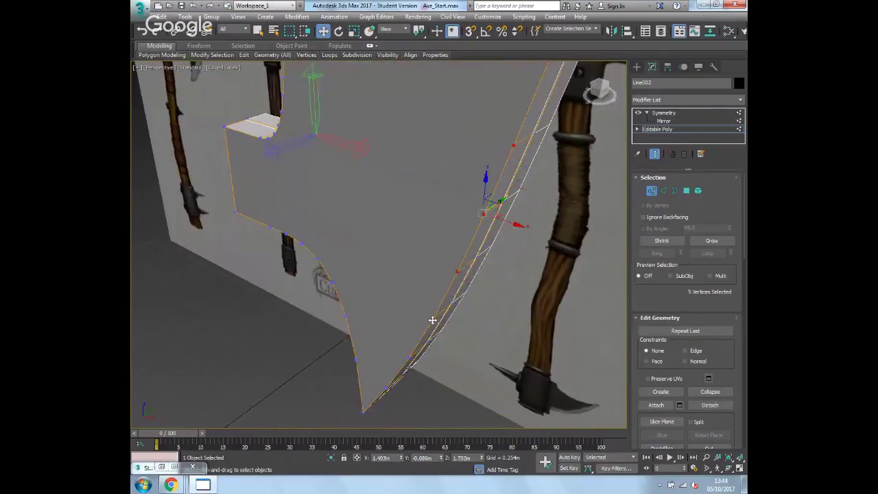
pyautogui.keyDown('ctrl'); pyautogui.click(410, 358); pyautogui.keyUp('ctrl')
pyautogui.keyDown('ctrl'); pyautogui.click(387, 389); pyautogui.keyUp('ctrl')
pyautogui.keyDown('alt'); pyautogui.moveTo(388, 389); pyautogui.dragTo(432, 368, button='middle'); pyautogui.keyUp('alt')
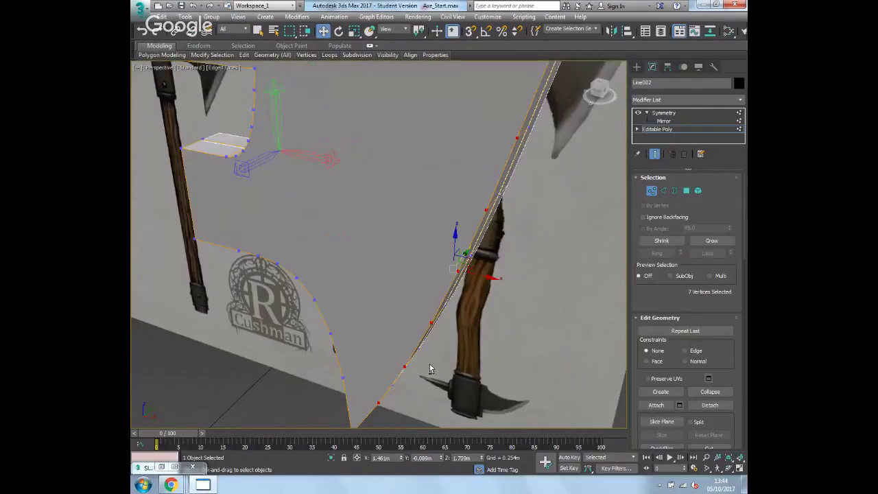
pyautogui.moveTo(486, 277); pyautogui.dragTo(459, 269)
pyautogui.keyDown('alt'); pyautogui.moveTo(459, 268); pyautogui.dragTo(526, 212, button='middle'); pyautogui.keyUp('alt')
pyautogui.scroll(4, 531, 262)
pyautogui.scroll(-5, 531, 266)
pyautogui.moveTo(526, 212); pyautogui.dragTo(523, 216)
# Move the front-face vertices at the blade's lower tip up and inward to bevel the point
pyautogui.click(450, 283)
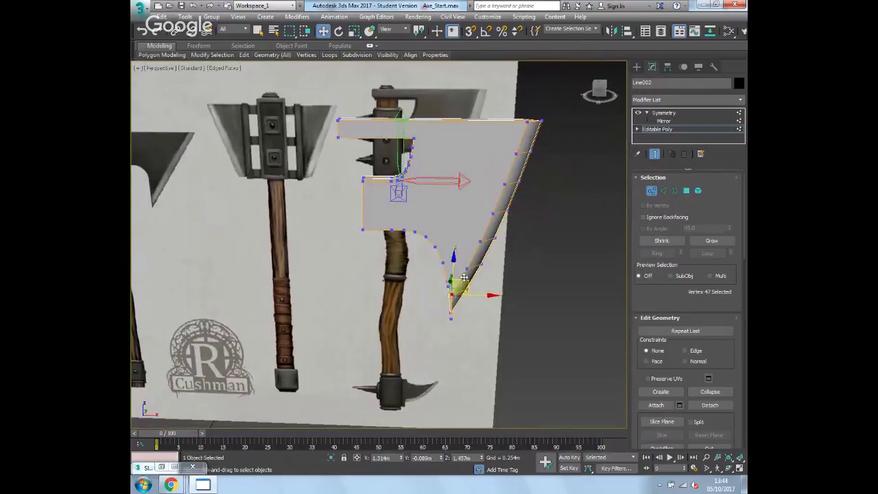
pyautogui.moveTo(474, 268); pyautogui.dragTo(473, 268)
pyautogui.click(451, 325)
pyautogui.click(450, 320)
pyautogui.moveTo(452, 301); pyautogui.dragTo(480, 292)
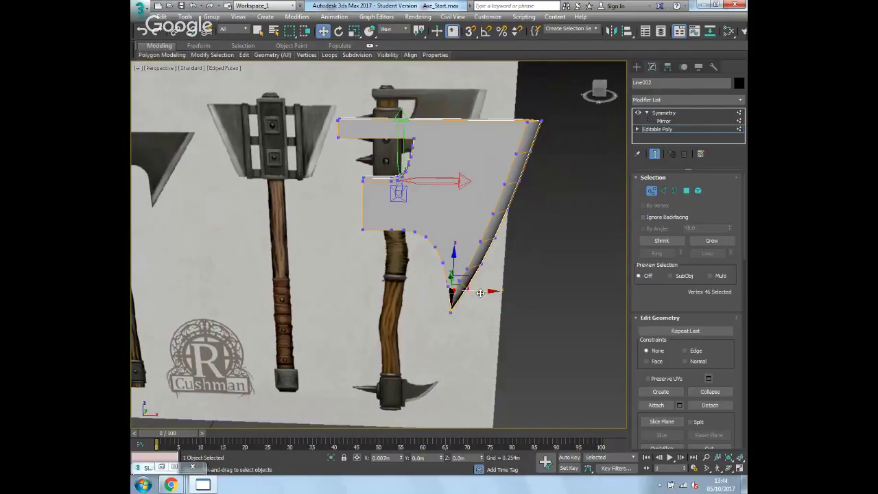
# Select the three front-face vertices of the lower curved edge nearest the tip and move them inward along X
pyautogui.scroll(5, 481, 288)
pyautogui.scroll(-3, 483, 285)
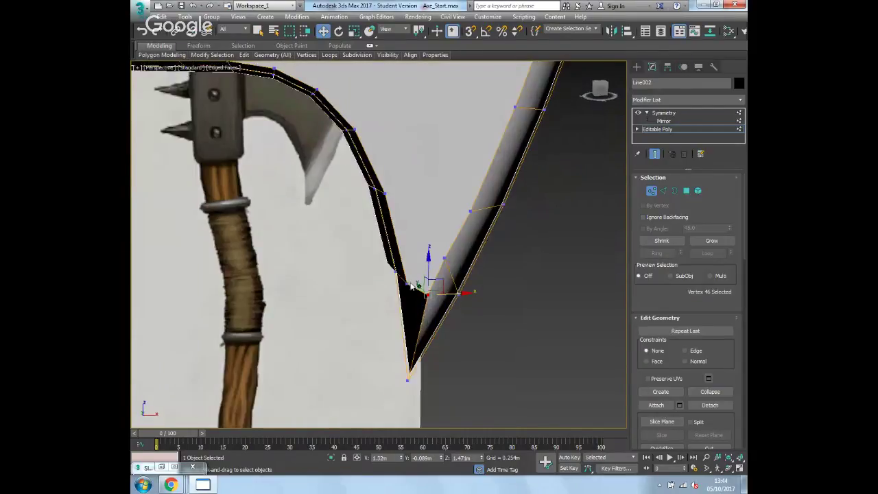
pyautogui.keyDown('ctrl'); pyautogui.click(386, 193); pyautogui.keyUp('ctrl')
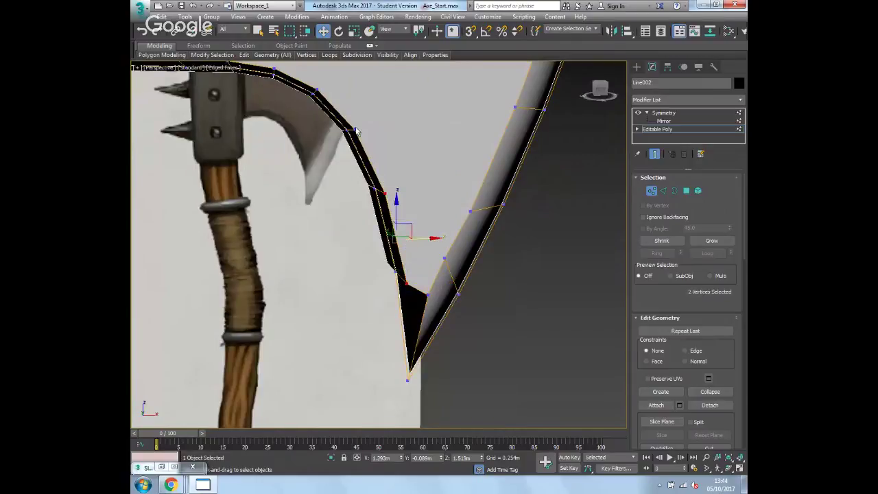
pyautogui.keyDown('ctrl'); pyautogui.click(356, 128); pyautogui.keyUp('ctrl')
pyautogui.moveTo(408, 203); pyautogui.dragTo(447, 201)
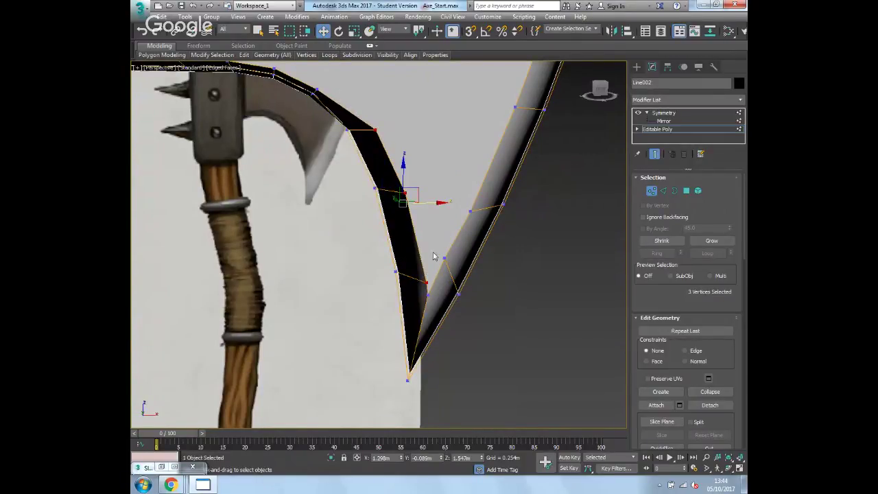
pyautogui.moveTo(426, 202); pyautogui.dragTo(431, 201)
# Move the remaining front-face vertices of the lower curve up and along X, and raise the rear lower corner vertex to continue the bevel
pyautogui.moveTo(429, 202); pyautogui.dragTo(441, 250, button='middle')
pyautogui.click(361, 192)
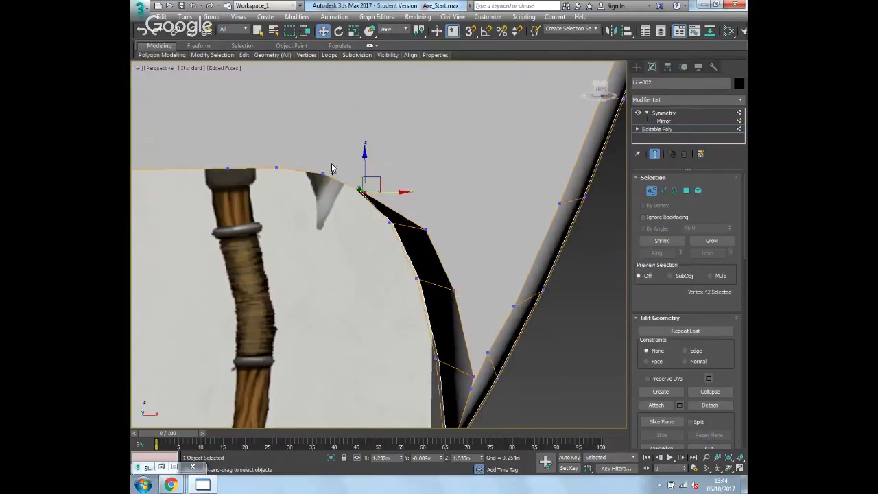
pyautogui.keyDown('ctrl'); pyautogui.click(320, 173); pyautogui.keyUp('ctrl')
pyautogui.keyDown('alt'); pyautogui.moveTo(320, 173); pyautogui.dragTo(362, 139, button='middle'); pyautogui.keyUp('alt')
pyautogui.keyDown('ctrl'); pyautogui.click(326, 166); pyautogui.keyUp('ctrl')
pyautogui.keyDown('ctrl'); pyautogui.click(279, 163); pyautogui.keyUp('ctrl')
pyautogui.moveTo(356, 143); pyautogui.dragTo(356, 109)
pyautogui.moveTo(378, 142); pyautogui.dragTo(395, 143)
pyautogui.click(155, 152)
pyautogui.moveTo(155, 149); pyautogui.dragTo(156, 115)
# Target Weld the lowest front-face vertex of the lower curve and the neighbouring cutting-edge bevel vertex onto the inner tip vertex
pyautogui.keyDown('alt'); pyautogui.moveTo(424, 188); pyautogui.dragTo(492, 228, button='middle'); pyautogui.keyUp('alt')
pyautogui.scroll(-5, 447, 213)
pyautogui.scroll(5, 471, 252)
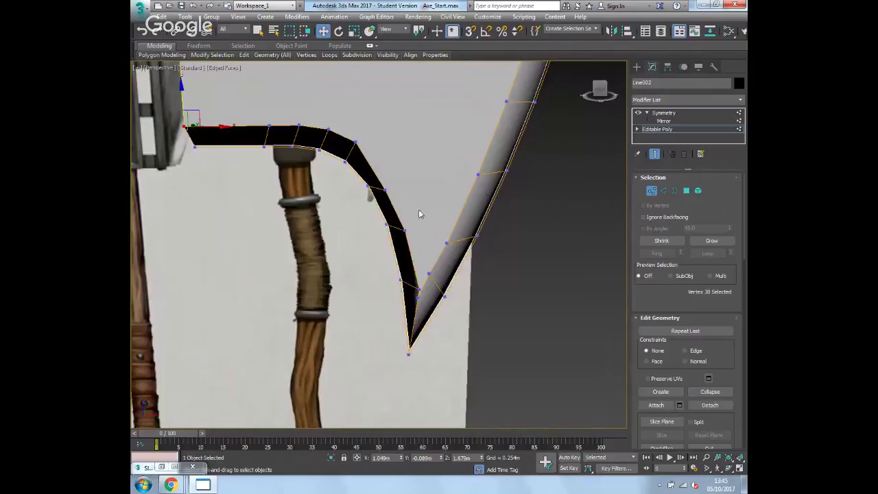
pyautogui.moveTo(408, 223); pyautogui.dragTo(377, 239, button='middle')
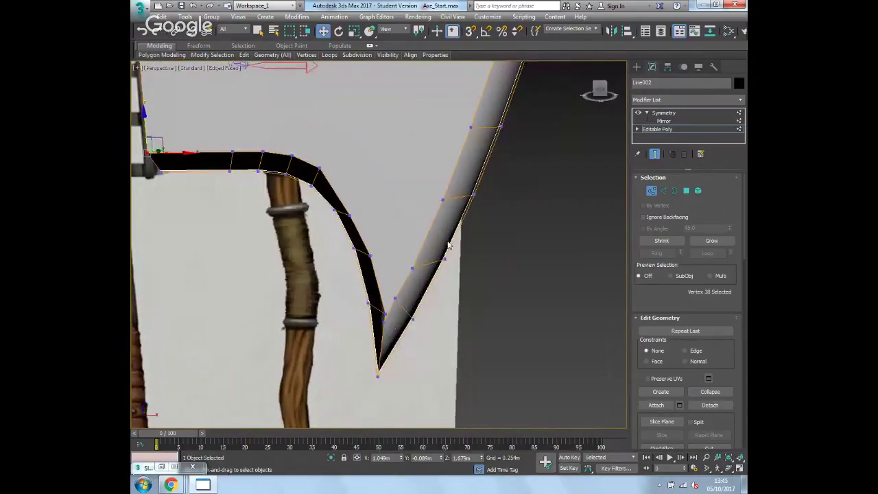
pyautogui.moveTo(395, 318)
pyautogui.keyDown('alt'); pyautogui.mouseDown(button='middle')
pyautogui.moveTo(414, 278)
pyautogui.moveTo(402, 302)
pyautogui.mouseUp(button='middle'); pyautogui.keyUp('alt')
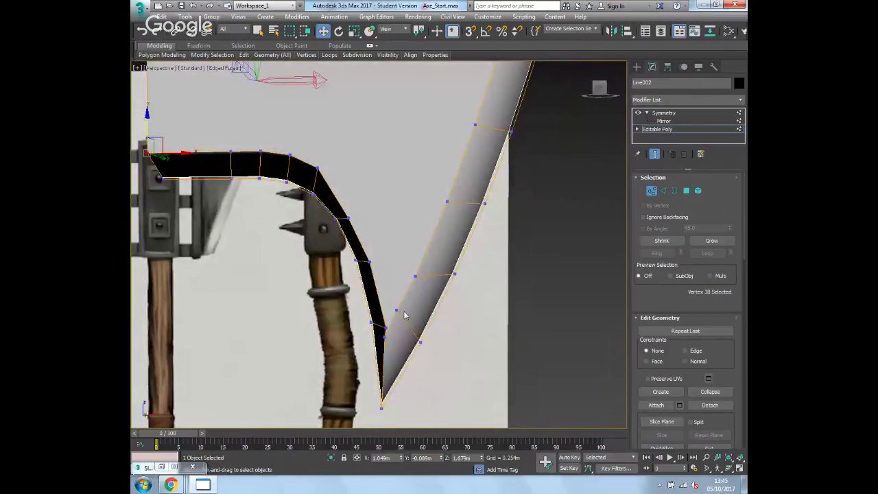
pyautogui.scroll(-5, 724, 317)
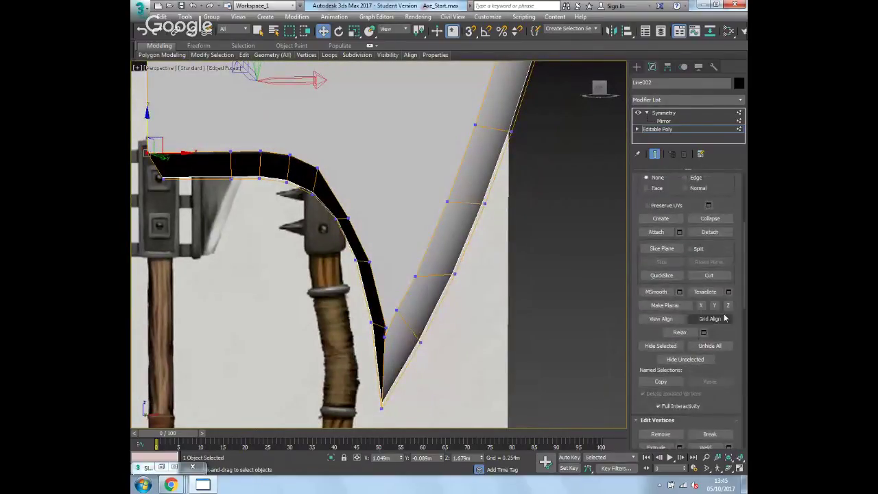
pyautogui.scroll(-5, 742, 394)
pyautogui.click(707, 303)
pyautogui.keyDown('alt'); pyautogui.moveTo(277, 331); pyautogui.dragTo(397, 275, button='middle'); pyautogui.keyUp('alt')
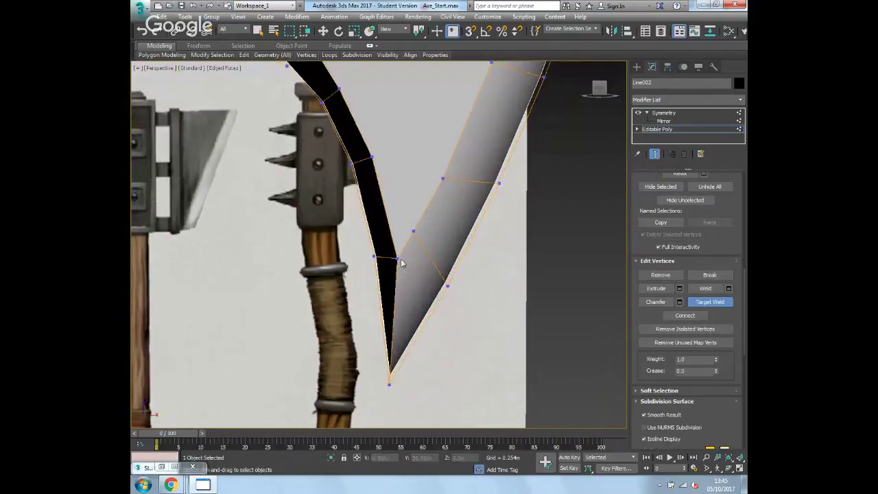
pyautogui.moveTo(397, 259); pyautogui.dragTo(413, 231)
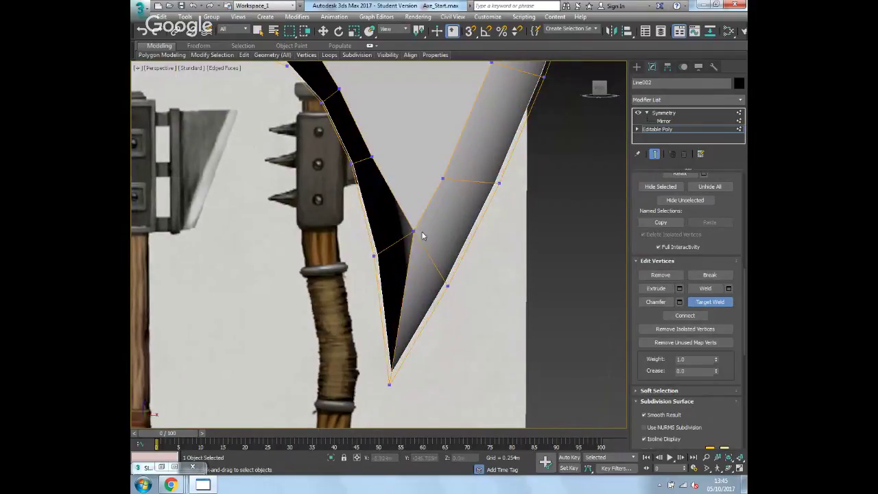
pyautogui.moveTo(440, 180); pyautogui.dragTo(414, 232)
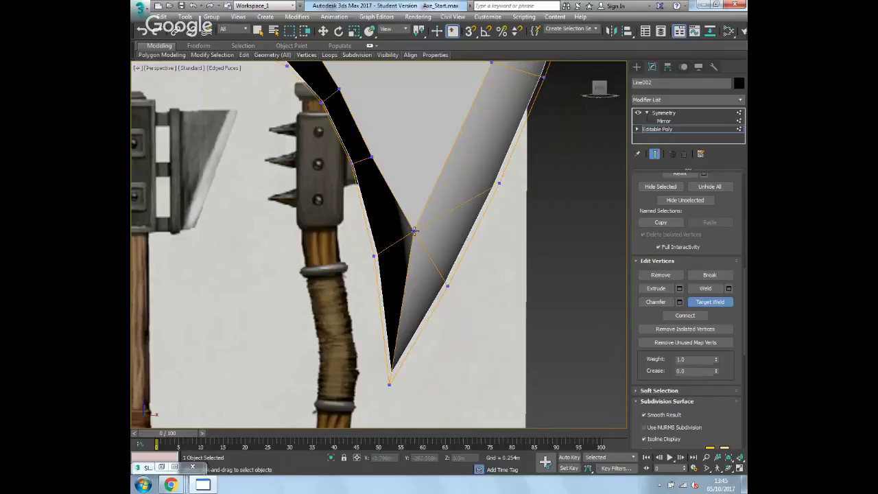
pyautogui.press('w')
# Reposition the front-face vertex of the lower curve just above the welded inner tip vertex to smooth the bevel
pyautogui.moveTo(450, 173); pyautogui.dragTo(459, 221, button='middle')
pyautogui.scroll(-5, 462, 198)
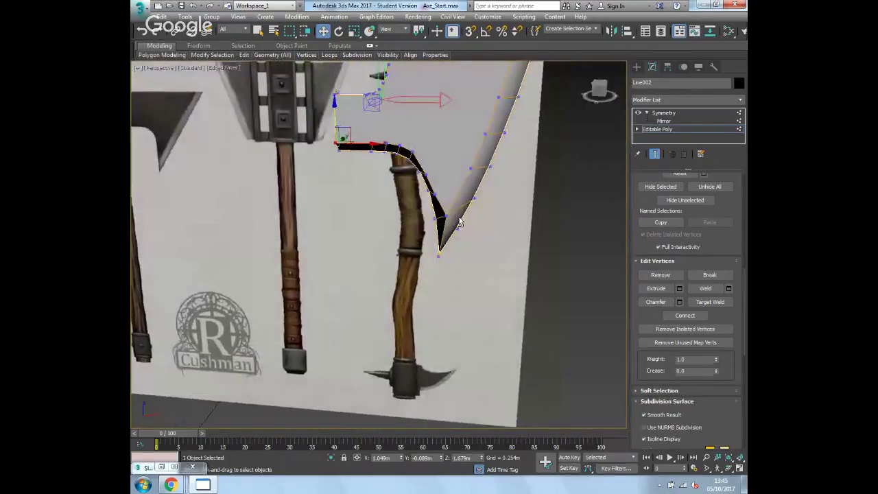
pyautogui.rightClick(440, 199)
pyautogui.click(317, 240)
pyautogui.click(438, 196)
pyautogui.scroll(5, 437, 196)
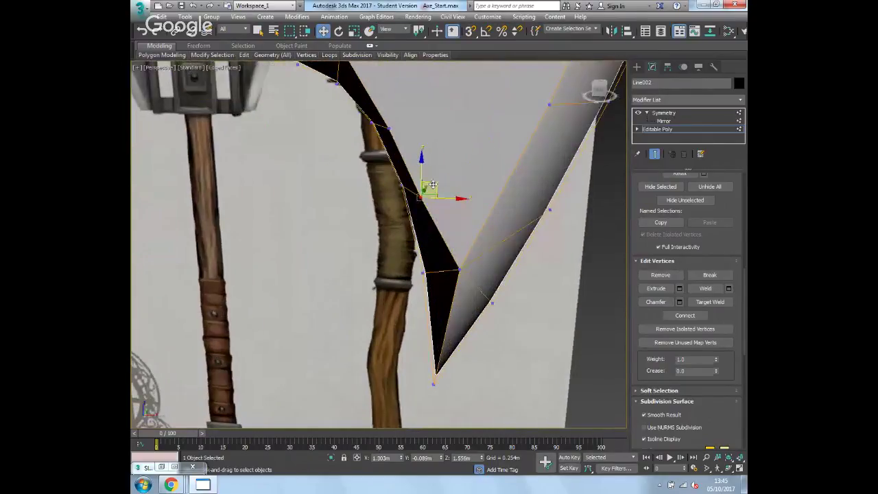
pyautogui.moveTo(440, 180); pyautogui.dragTo(429, 96)
pyautogui.scroll(-5, 469, 162)
pyautogui.moveTo(465, 133); pyautogui.dragTo(431, 202, button='middle')
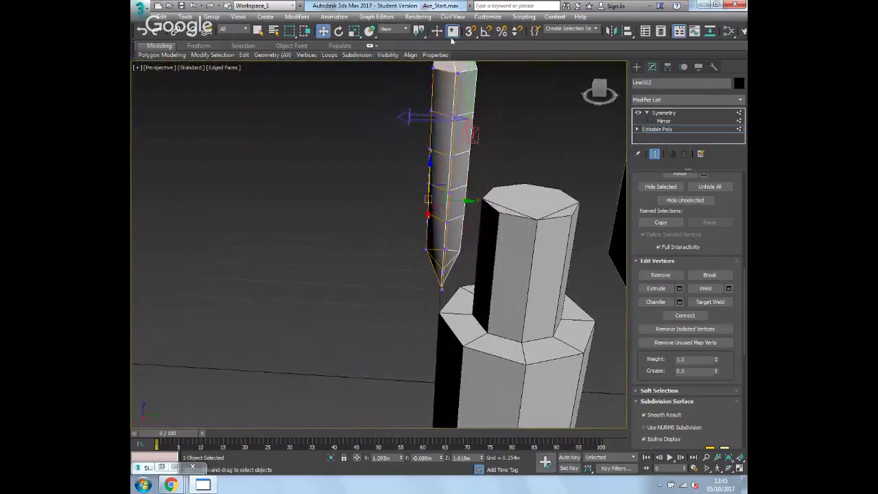
# Select the front-face bevel vertices along the cutting edge and move them along Y to taper the blade's thickness
pyautogui.click(433, 69)
pyautogui.keyDown('alt'); pyautogui.moveTo(430, 81); pyautogui.dragTo(431, 142, button='middle'); pyautogui.keyUp('alt')
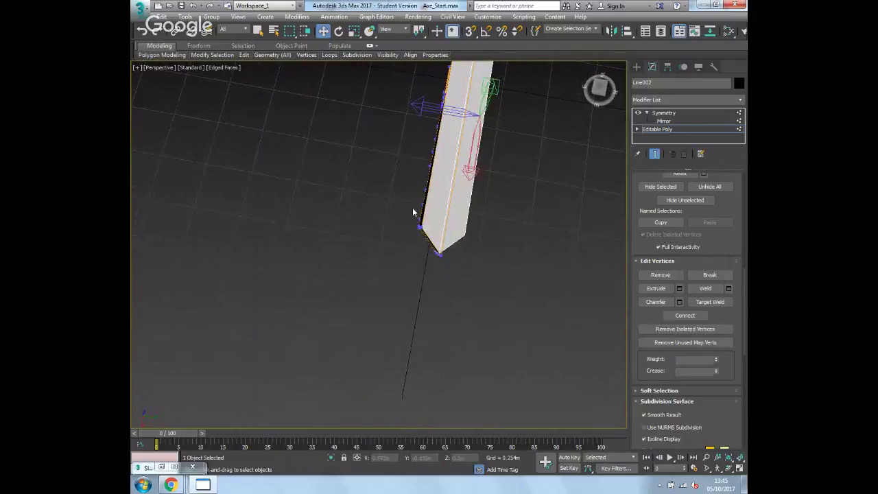
pyautogui.moveTo(409, 202); pyautogui.dragTo(429, 235)
pyautogui.keyDown('alt'); pyautogui.moveTo(430, 233); pyautogui.dragTo(492, 189, button='middle'); pyautogui.keyUp('alt')
pyautogui.keyDown('alt'); pyautogui.moveTo(384, 263); pyautogui.dragTo(408, 275, button='middle'); pyautogui.keyUp('alt')
pyautogui.keyDown('alt'); pyautogui.moveTo(461, 272); pyautogui.dragTo(456, 220, button='middle'); pyautogui.keyUp('alt')
pyautogui.moveTo(459, 218); pyautogui.dragTo(464, 218)
# Examine the tapered cutting edge and bevels against the reference in the front view and from several angles
pyautogui.keyDown('alt'); pyautogui.moveTo(464, 218); pyautogui.dragTo(529, 186, button='middle'); pyautogui.keyUp('alt')
pyautogui.scroll(4, 533, 202)
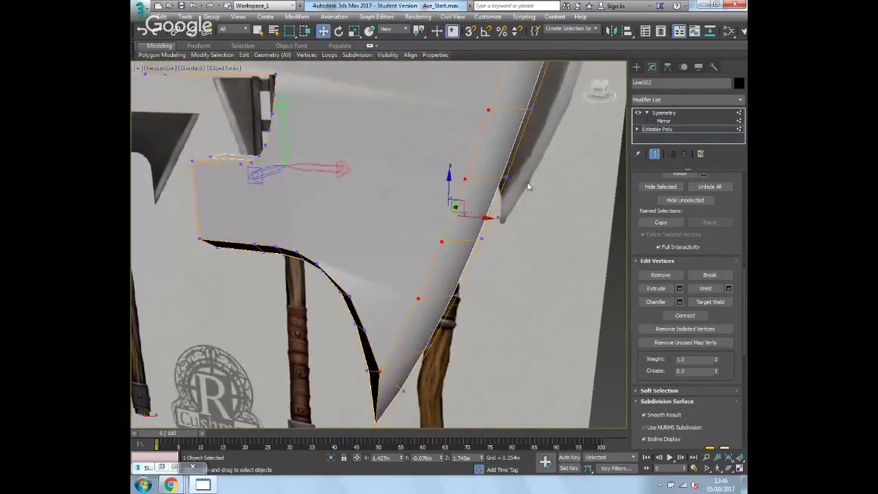
pyautogui.press('f')
pyautogui.moveTo(519, 186); pyautogui.dragTo(526, 215, button='middle')
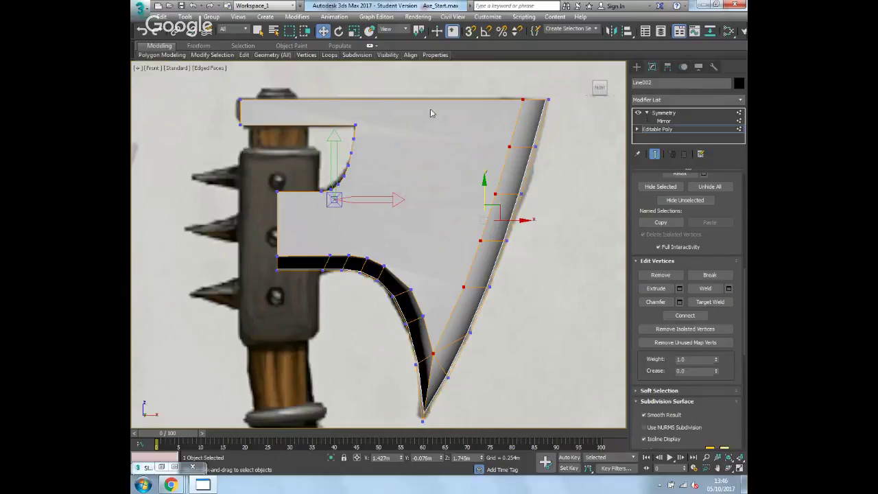
pyautogui.keyDown('alt'); pyautogui.moveTo(417, 208); pyautogui.dragTo(456, 259, button='middle'); pyautogui.keyUp('alt')
pyautogui.keyDown('alt'); pyautogui.moveTo(416, 74); pyautogui.dragTo(456, 170, button='middle'); pyautogui.keyUp('alt')
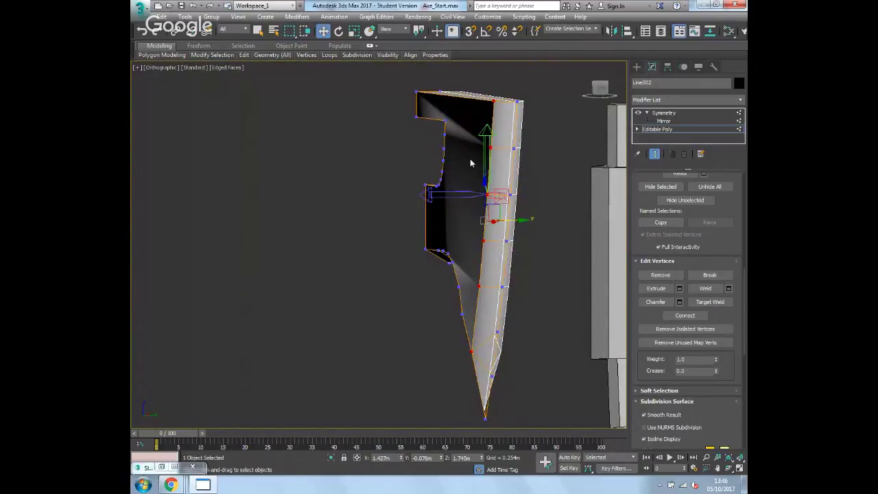
pyautogui.keyDown('alt'); pyautogui.moveTo(471, 208); pyautogui.dragTo(455, 243, button='middle'); pyautogui.keyUp('alt')
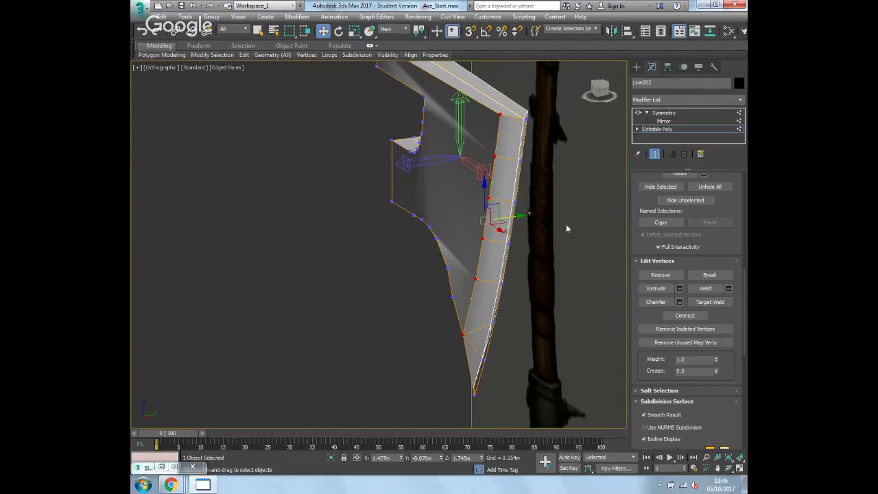
pyautogui.keyDown('alt'); pyautogui.moveTo(540, 238); pyautogui.dragTo(549, 187, button='middle'); pyautogui.keyUp('alt')
pyautogui.keyDown('alt'); pyautogui.moveTo(439, 213); pyautogui.dragTo(571, 199, button='middle'); pyautogui.keyUp('alt')
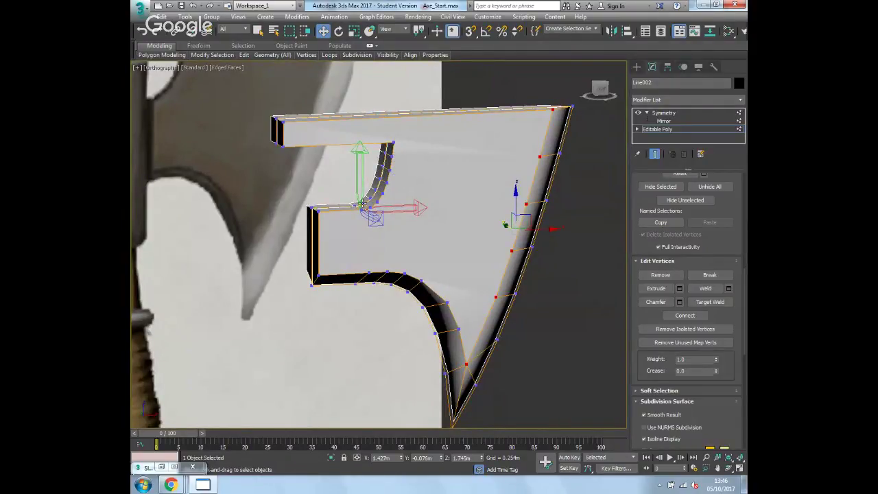
# Select the three upper cross edges on the curved inner wall of the notch and remove them together with their vertices
pyautogui.moveTo(405, 190); pyautogui.dragTo(441, 200, button='middle')
pyautogui.press('2')
pyautogui.scroll(5, 422, 190)
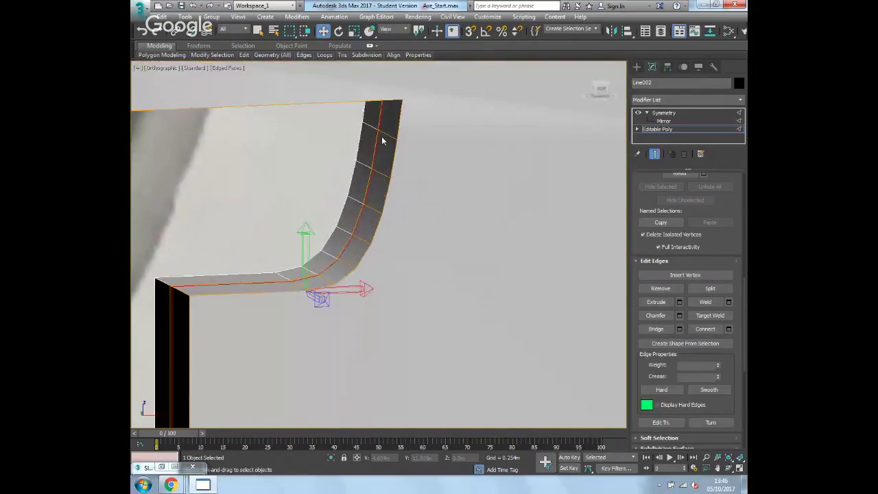
pyautogui.click(386, 132)
pyautogui.keyDown('ctrl'); pyautogui.click(383, 174); pyautogui.keyUp('ctrl')
pyautogui.keyDown('ctrl'); pyautogui.click(374, 210); pyautogui.keyUp('ctrl')
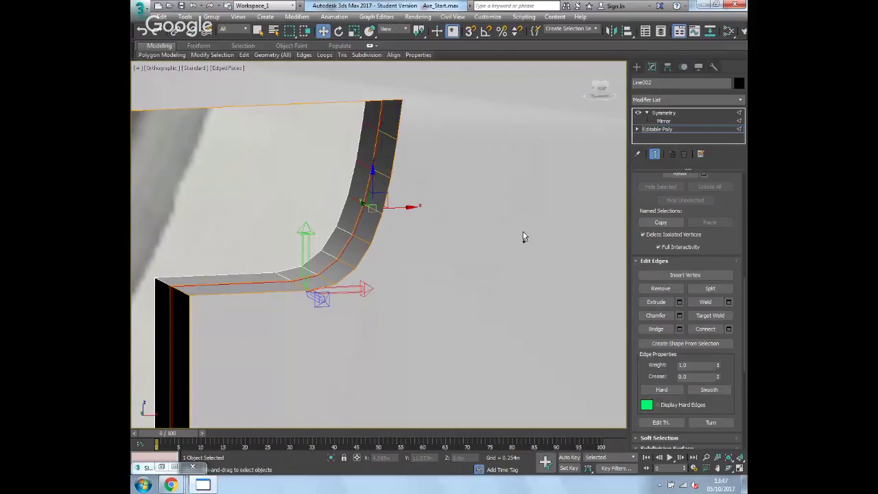
pyautogui.click(522, 237)
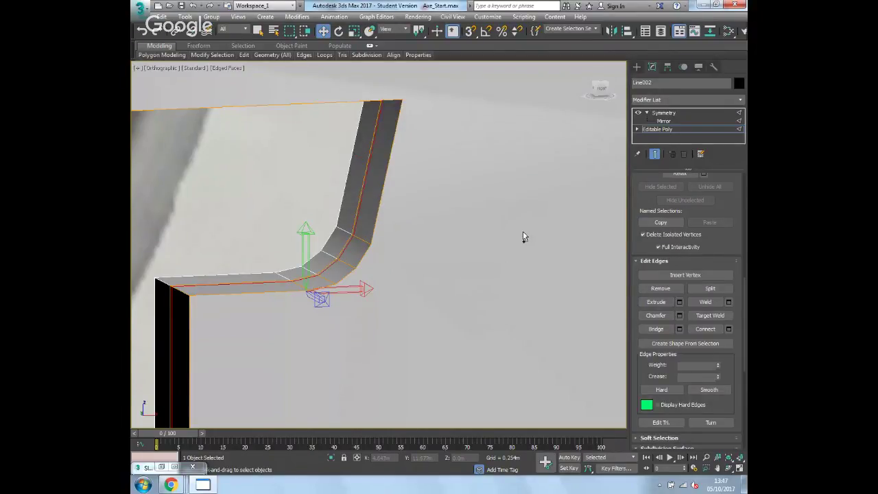
# Move the two remaining cross edges of the notch's rounded corner to reshape the simplified curve
pyautogui.click(361, 238)
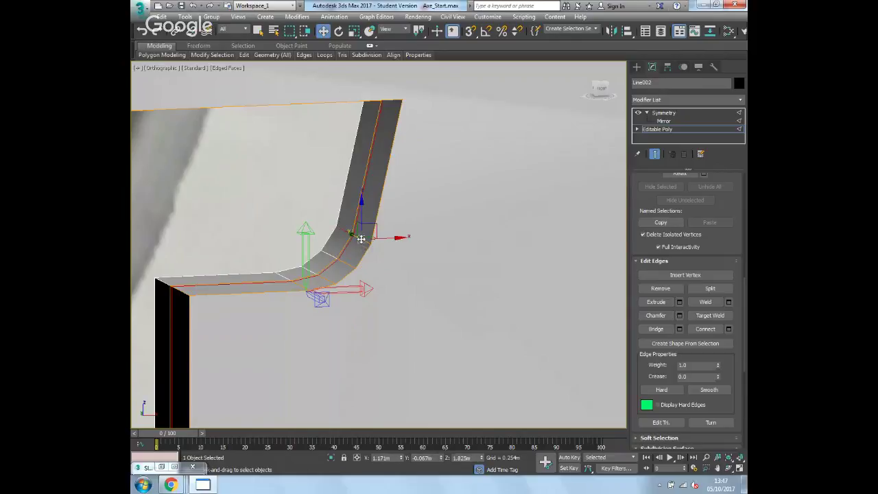
pyautogui.keyDown('alt'); pyautogui.moveTo(429, 250); pyautogui.dragTo(396, 240, button='middle'); pyautogui.keyUp('alt')
pyautogui.moveTo(395, 240); pyautogui.dragTo(385, 217)
pyautogui.moveTo(356, 264)
pyautogui.keyDown('alt'); pyautogui.mouseDown(button='middle')
pyautogui.moveTo(393, 272)
pyautogui.moveTo(353, 265)
pyautogui.mouseUp(button='middle'); pyautogui.keyUp('alt')
pyautogui.click(355, 264)
pyautogui.moveTo(353, 265); pyautogui.dragTo(359, 261)
# Connect the bevel vertex above the inner tip vertex to the facing vertex on the lower curve with an edge
pyautogui.scroll(-6, 476, 252)
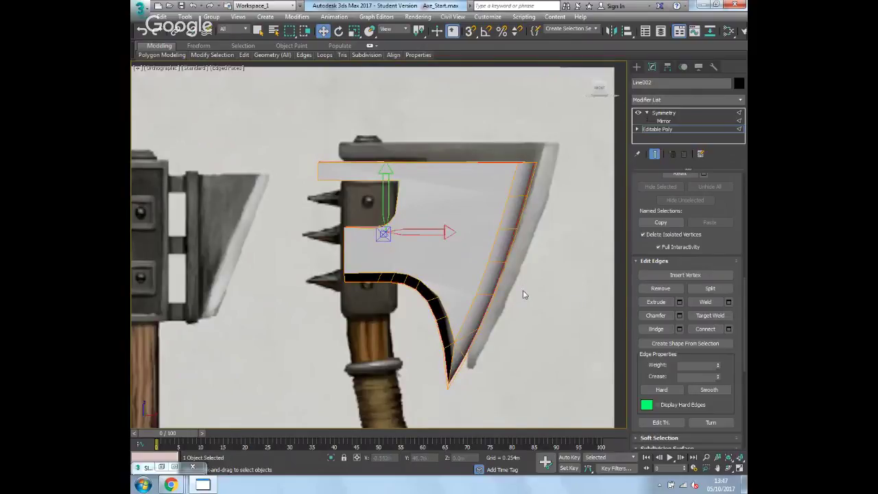
pyautogui.scroll(3, 480, 295)
pyautogui.moveTo(445, 258); pyautogui.dragTo(445, 273, button='middle')
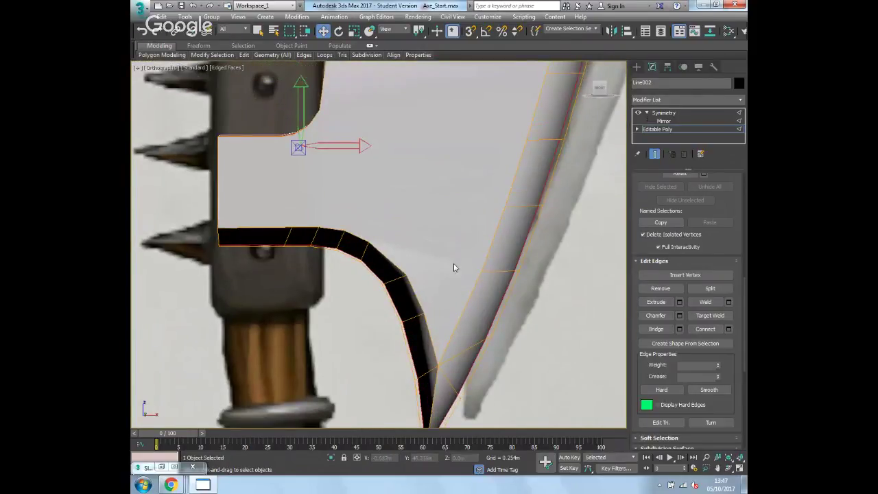
pyautogui.moveTo(505, 295); pyautogui.dragTo(502, 269, button='middle')
pyautogui.press('1')
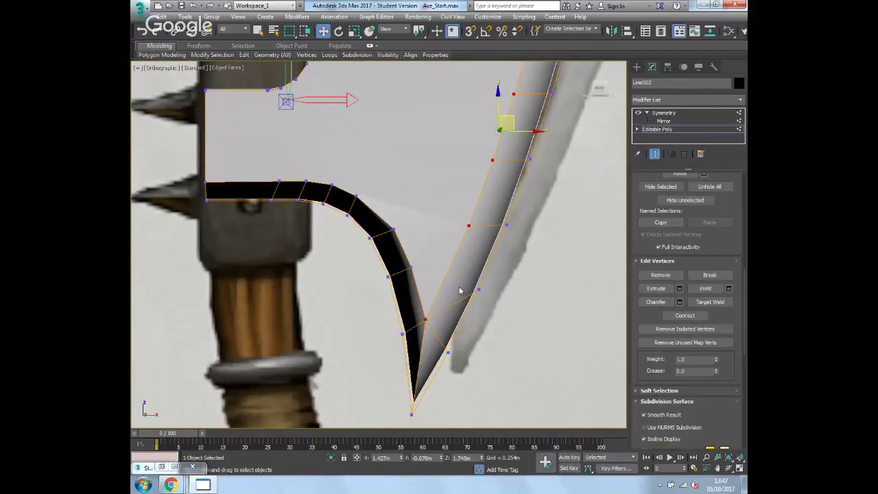
pyautogui.click(469, 225)
pyautogui.keyDown('ctrl'); pyautogui.click(411, 266); pyautogui.keyUp('ctrl')
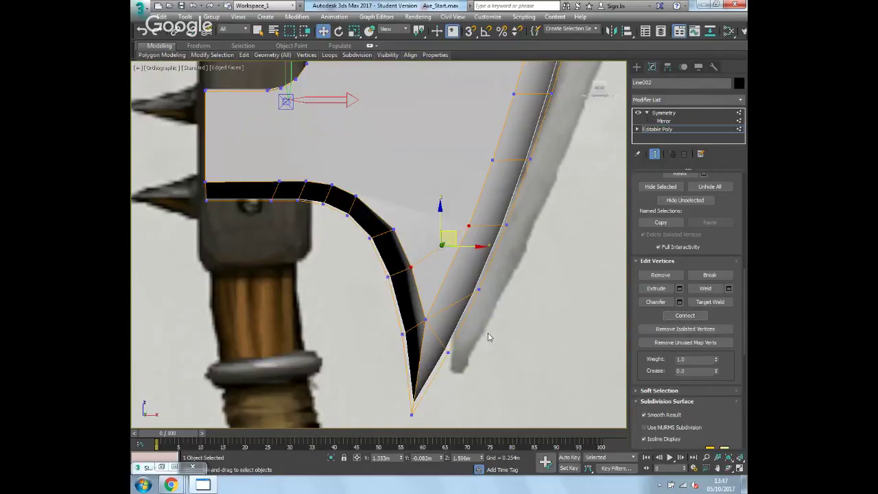
# Cut an edge from that bevel vertex to the next lower-curve vertex, and start cutting edges down from the notch's lower vertices
pyautogui.keyDown('alt'); pyautogui.moveTo(484, 268); pyautogui.dragTo(468, 256, button='middle'); pyautogui.keyUp('alt')
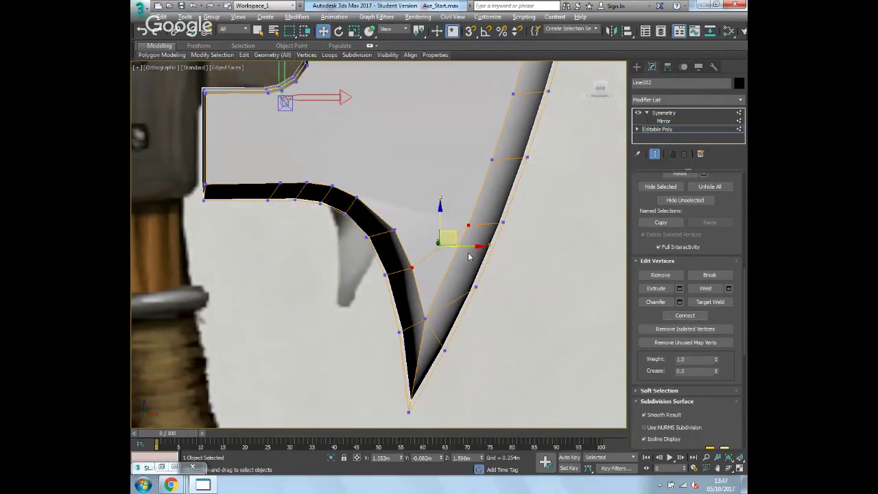
pyautogui.press('q')
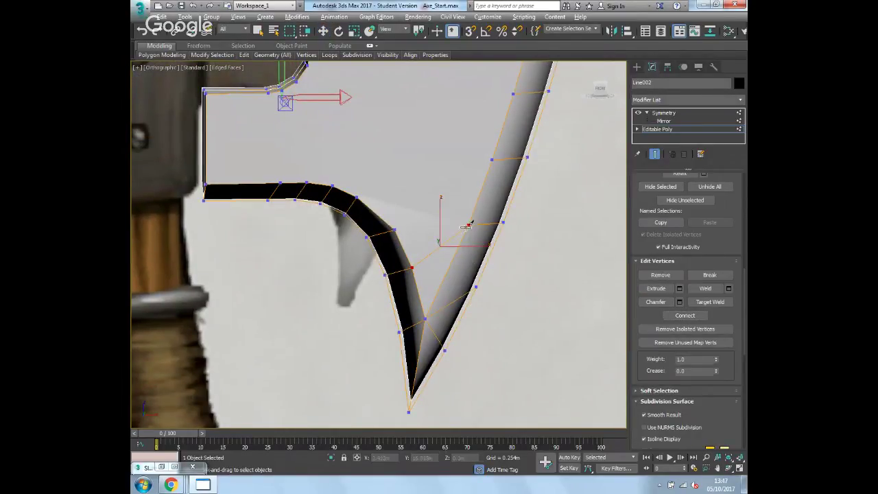
pyautogui.click(467, 224)
pyautogui.moveTo(267, 97); pyautogui.dragTo(281, 141, button='middle')
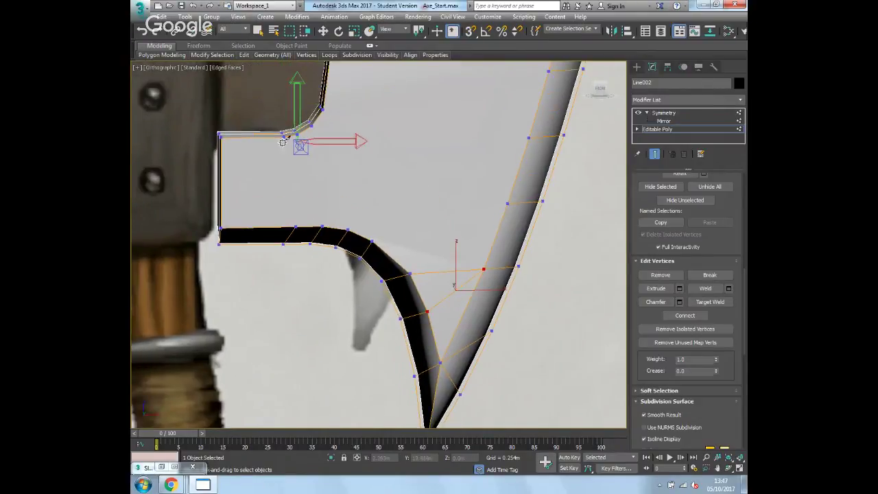
pyautogui.click(296, 225)
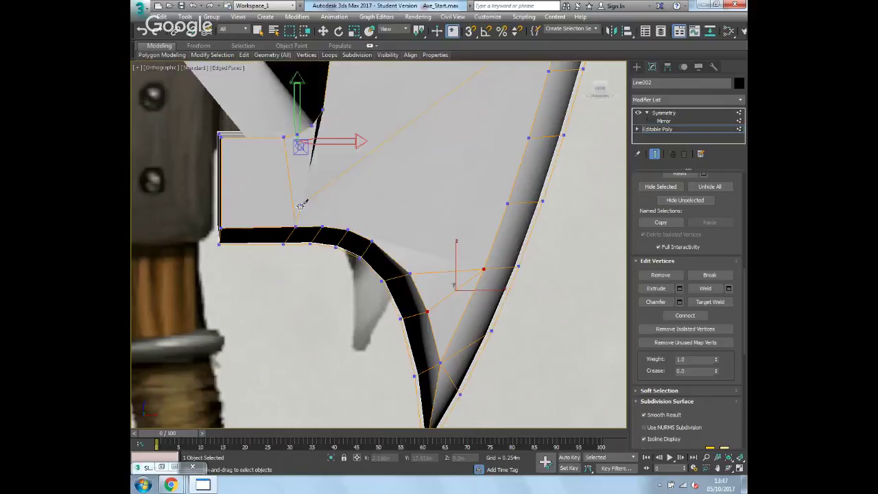
pyautogui.click(298, 135)
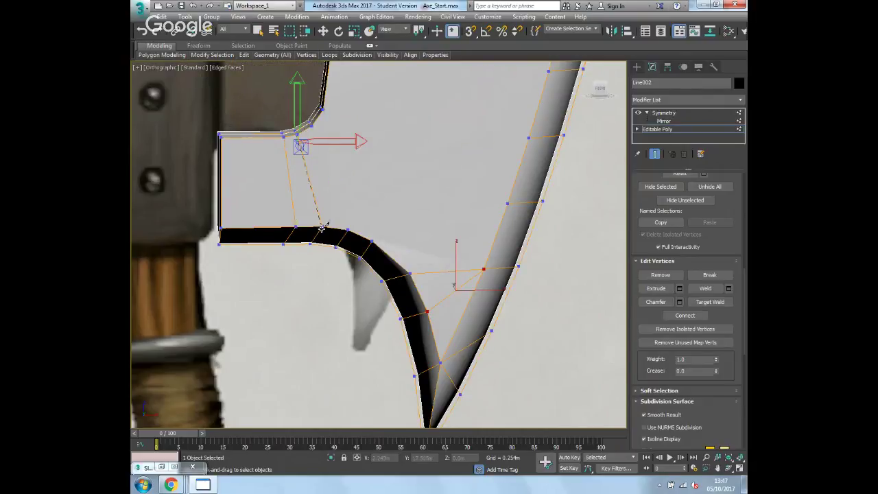
# Cut more edges across the front face linking the notch's rounded corner, the lower curve and the cutting-edge bevel vertices
pyautogui.click(322, 109)
pyautogui.click(508, 204)
pyautogui.click(371, 237)
pyautogui.click(314, 125)
pyautogui.click(352, 227)
pyautogui.click(352, 226)
# Cut an edge from the notch's upper inner corner to the second bevel vertex from the blade's top
pyautogui.moveTo(429, 144); pyautogui.dragTo(435, 256, button='middle')
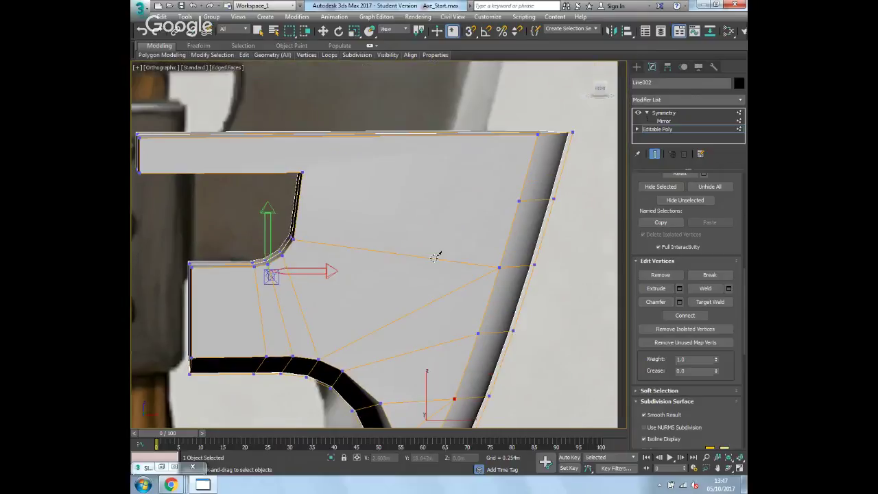
pyautogui.click(303, 171)
pyautogui.click(515, 201)
pyautogui.scroll(-3, 473, 226)
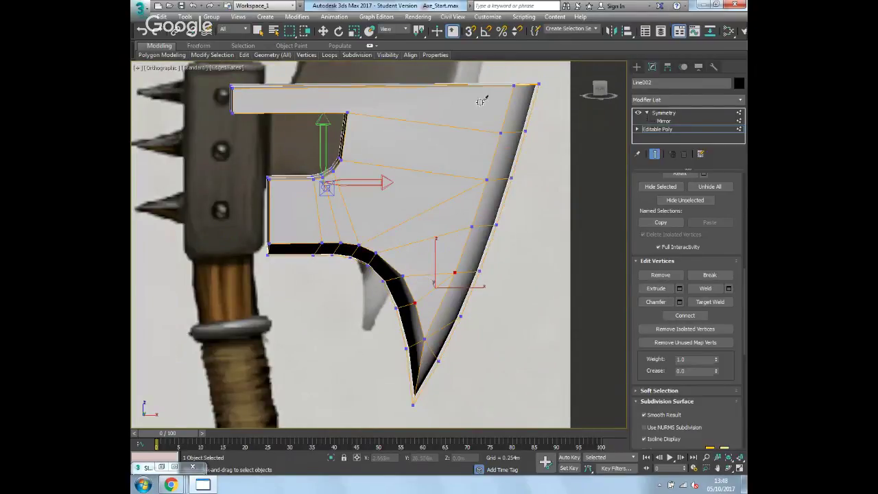
# Cut an edge from the notch's upper inner corner straight up to the blade's top edge
pyautogui.keyDown('alt'); pyautogui.moveTo(299, 97); pyautogui.dragTo(351, 131, button='middle'); pyautogui.keyUp('alt')
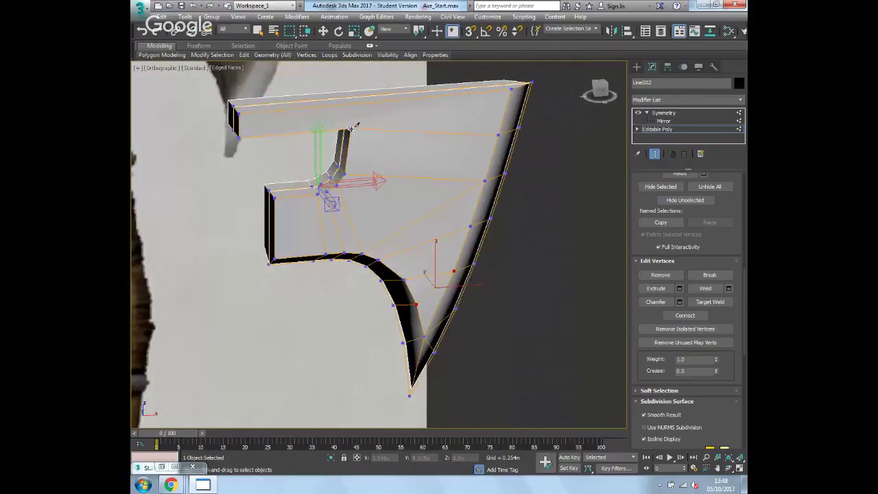
pyautogui.click(351, 127)
pyautogui.click(350, 104)
pyautogui.click(344, 98)
pyautogui.rightClick(344, 99)
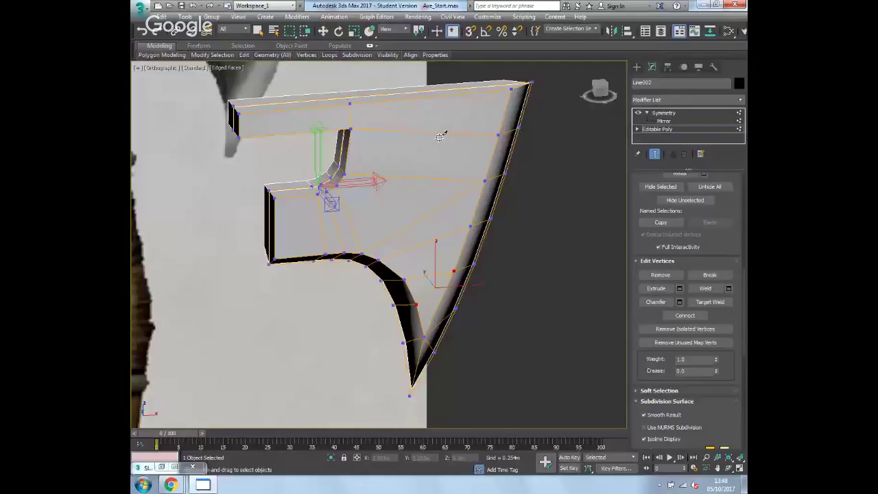
pyautogui.keyDown('alt'); pyautogui.moveTo(357, 101); pyautogui.dragTo(391, 133, button='middle'); pyautogui.keyUp('alt')
pyautogui.scroll(5, 354, 188)
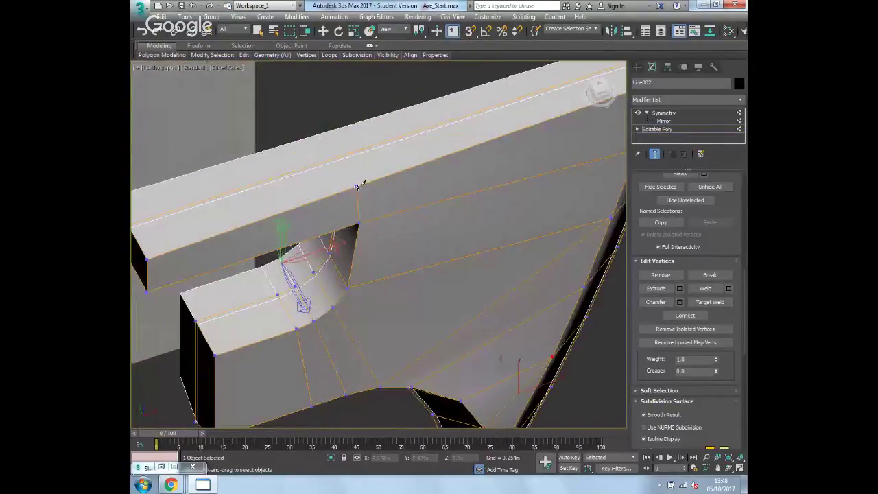
pyautogui.click(355, 185)
pyautogui.rightClick(331, 159)
pyautogui.rightClick(396, 157)
pyautogui.moveTo(485, 183)
pyautogui.keyDown('alt'); pyautogui.mouseDown(button='middle')
pyautogui.moveTo(463, 157)
pyautogui.moveTo(494, 181)
pyautogui.mouseUp(button='middle'); pyautogui.keyUp('alt')
pyautogui.scroll(-6, 464, 160)
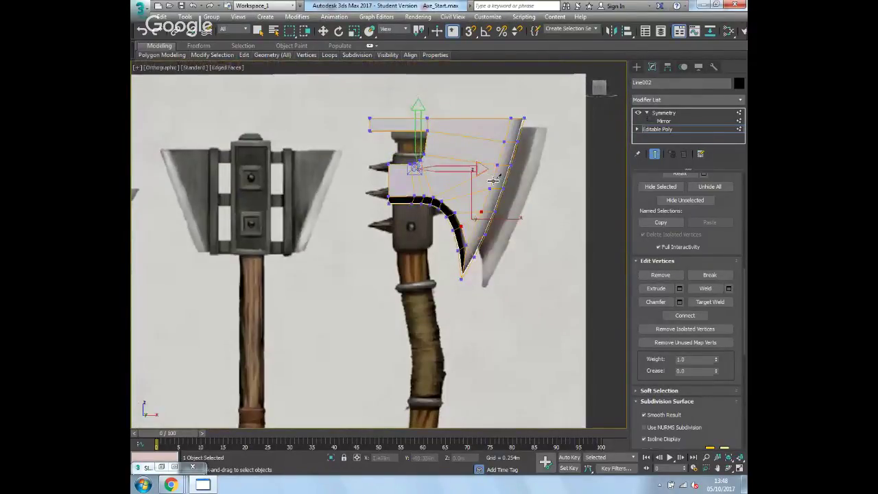
# Return the blade to its Symmetry level, deselect it and show the whole scene in perspective
pyautogui.click(662, 114)
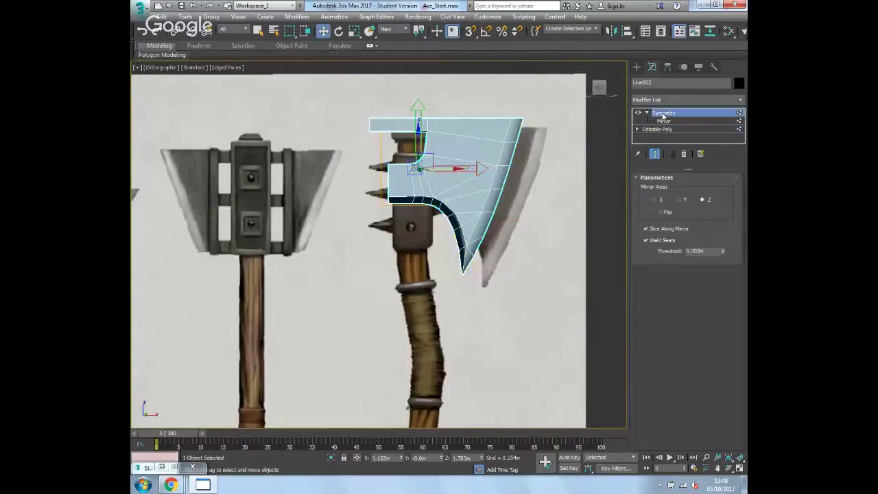
pyautogui.click(597, 229)
pyautogui.keyDown('alt'); pyautogui.moveTo(519, 209); pyautogui.dragTo(517, 216, button='middle'); pyautogui.keyUp('alt')
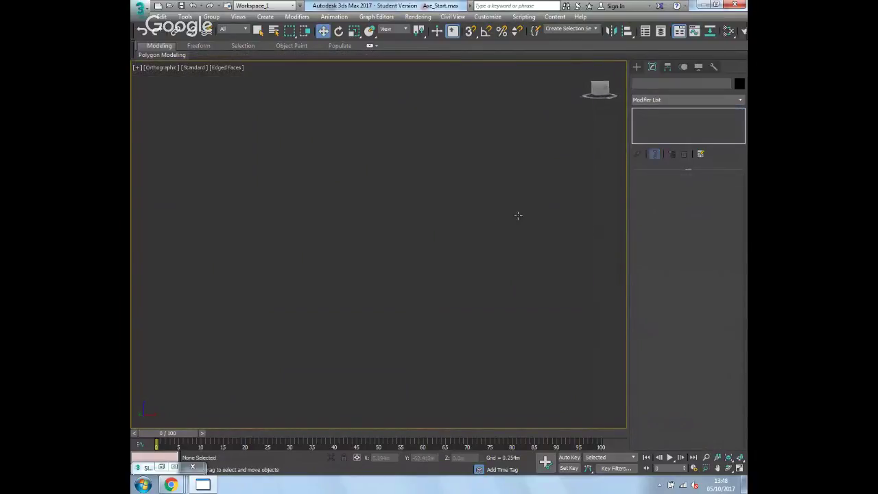
pyautogui.press('p')
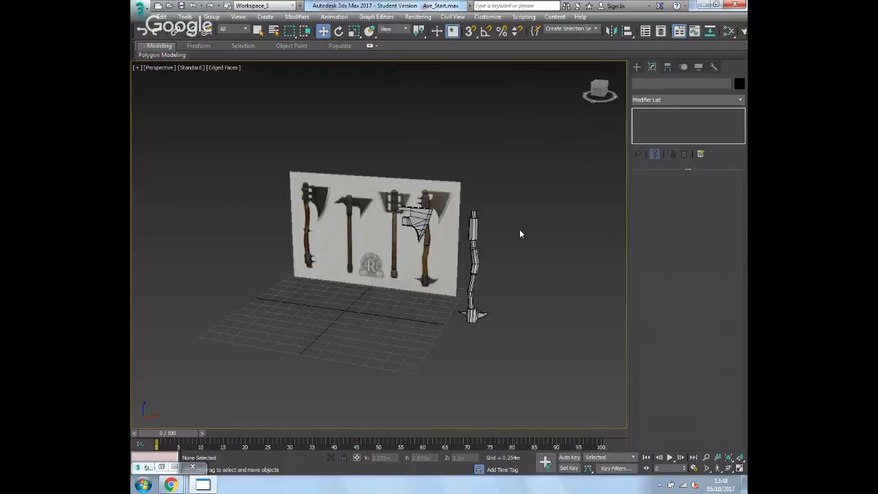
pyautogui.click(473, 268)
pyautogui.click(474, 268)
pyautogui.moveTo(510, 268); pyautogui.dragTo(458, 266)
pyautogui.hotkey('ctrl', 'z')
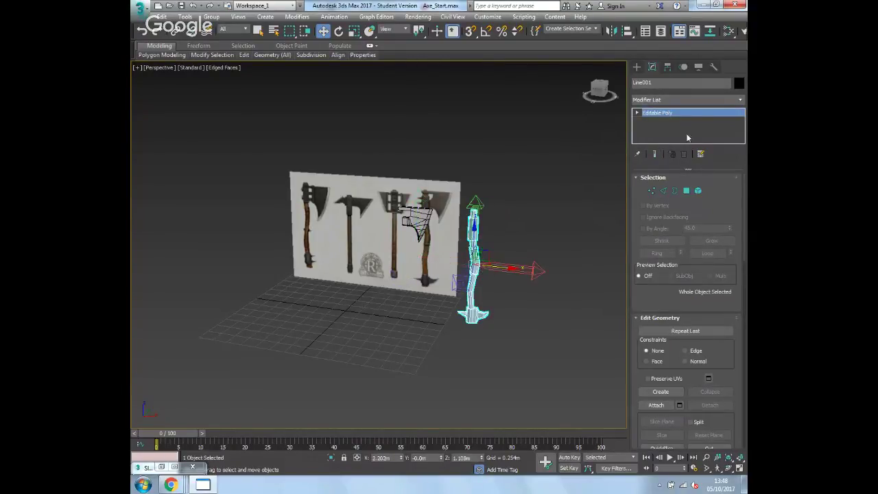
pyautogui.press('1')
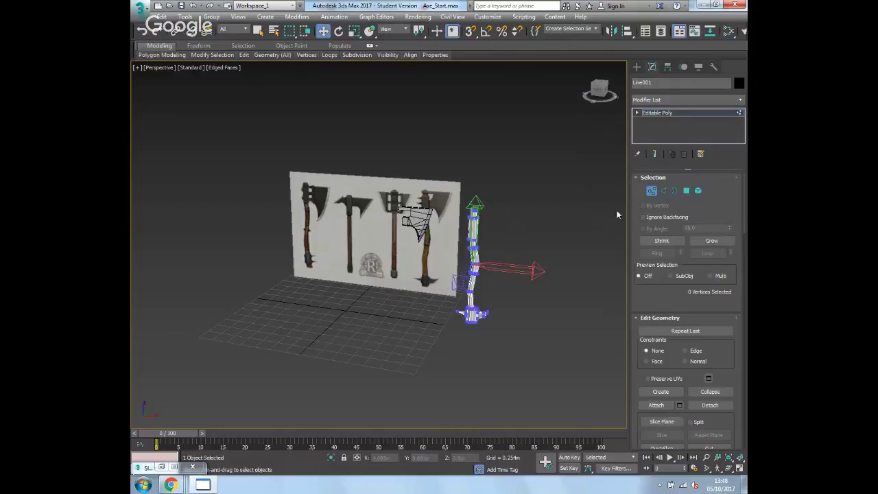
pyautogui.click(660, 113)
pyautogui.click(508, 288)
# Turn off pivot-only editing and move the handle along X onto the rightmost reference axe, to about X 1.064 m
pyautogui.click(480, 268)
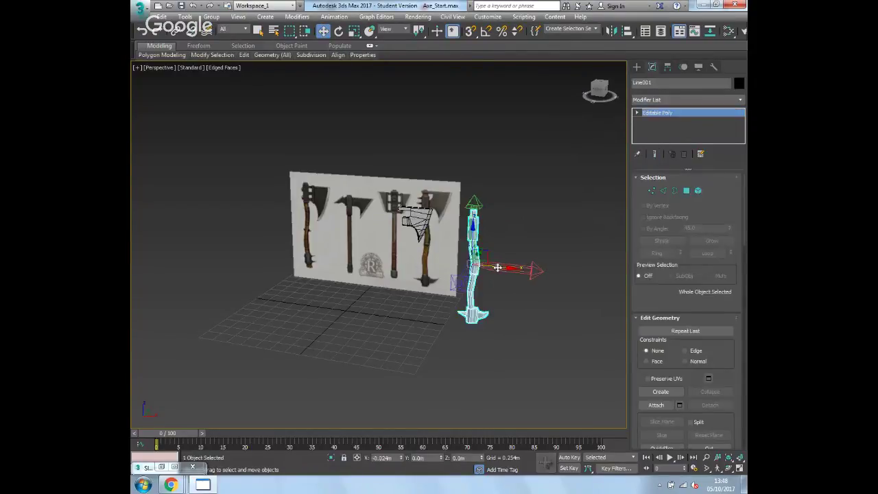
pyautogui.click(668, 67)
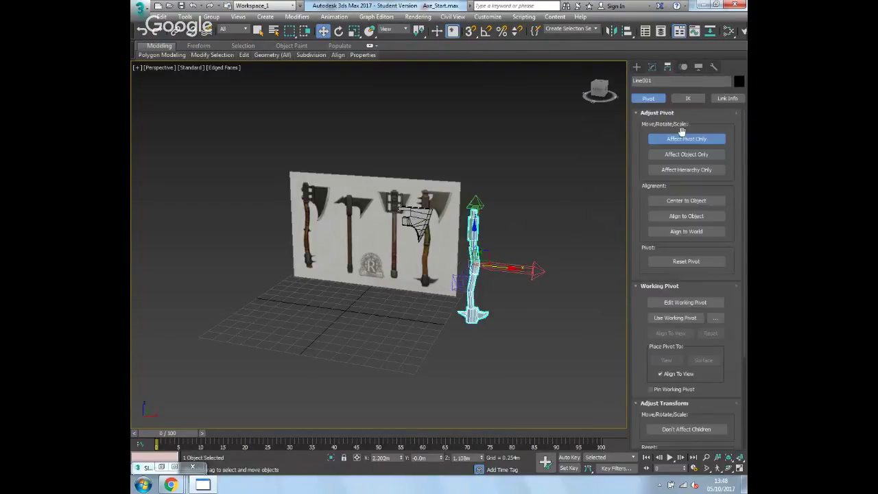
pyautogui.click(637, 67)
pyautogui.moveTo(513, 267); pyautogui.dragTo(441, 264)
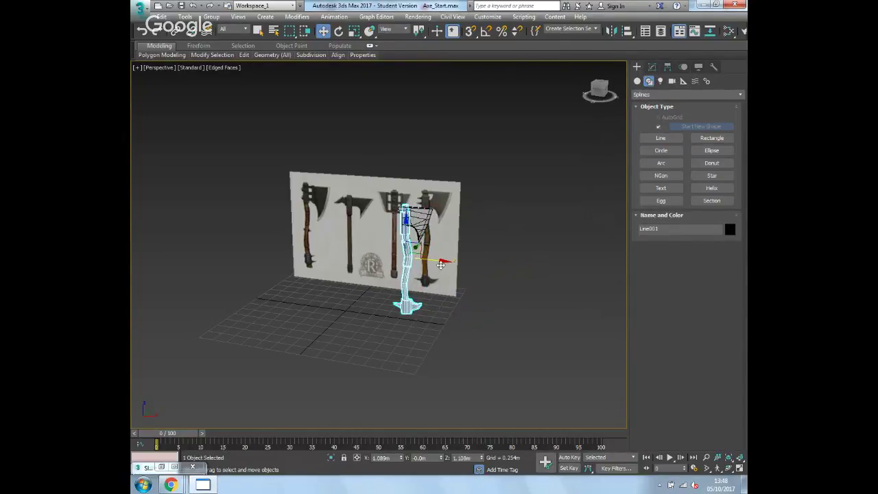
pyautogui.press('f')
pyautogui.scroll(8, 469, 274)
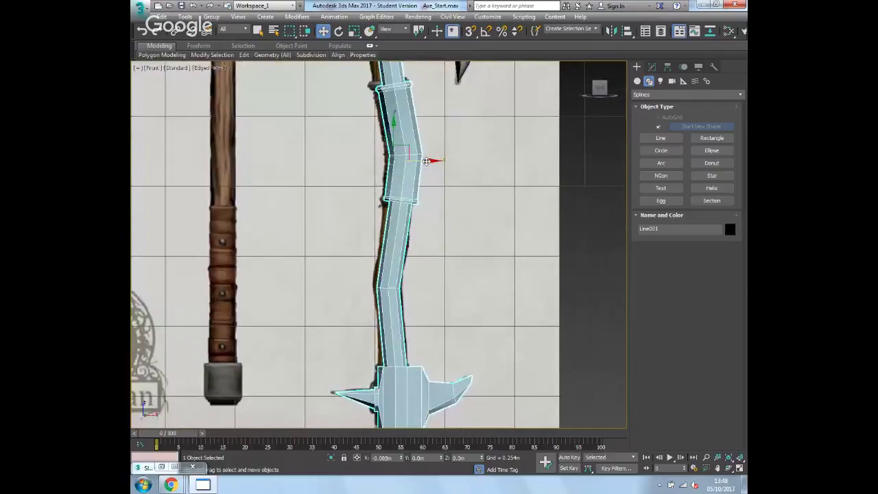
pyautogui.moveTo(473, 151); pyautogui.dragTo(519, 218, button='middle')
pyautogui.scroll(-2, 529, 257)
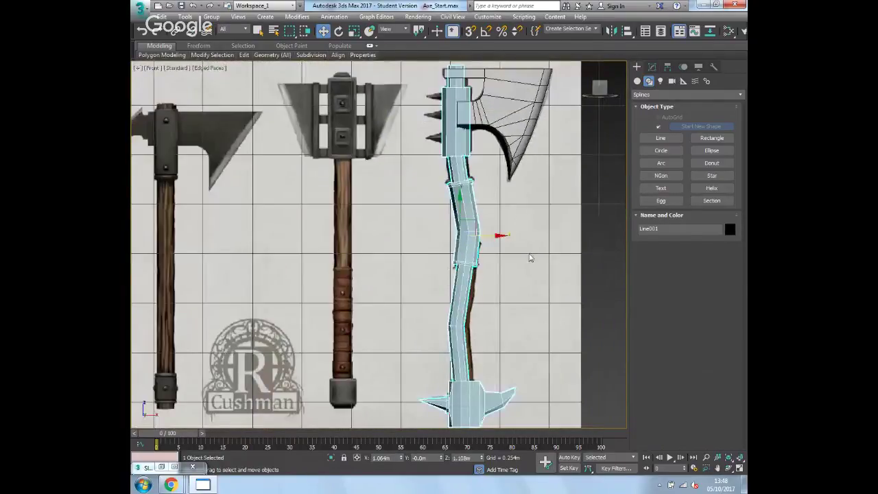
pyautogui.click(511, 223)
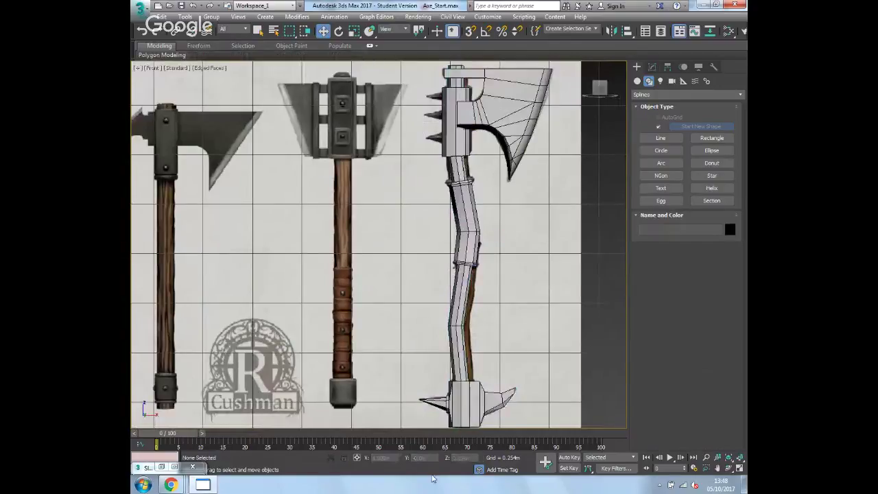
# Select the six polygons forming the straight pointed spike on the handle's pommel
pyautogui.click(439, 401)
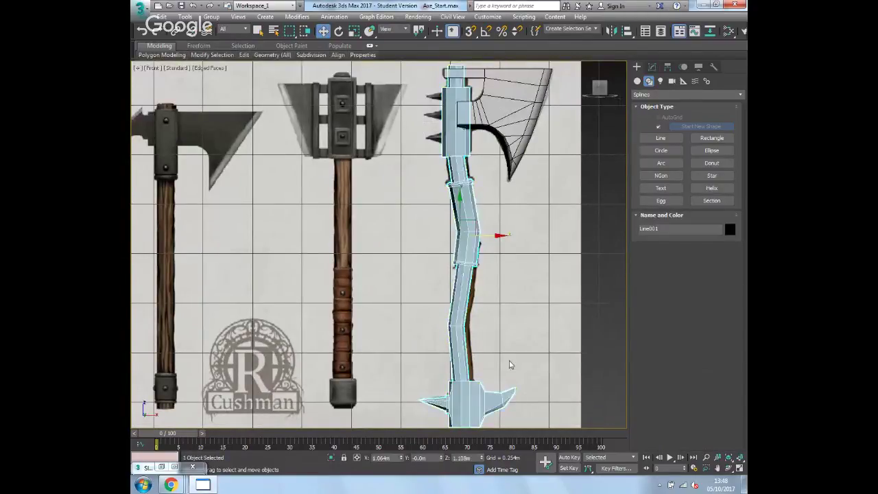
pyautogui.scroll(6, 446, 336)
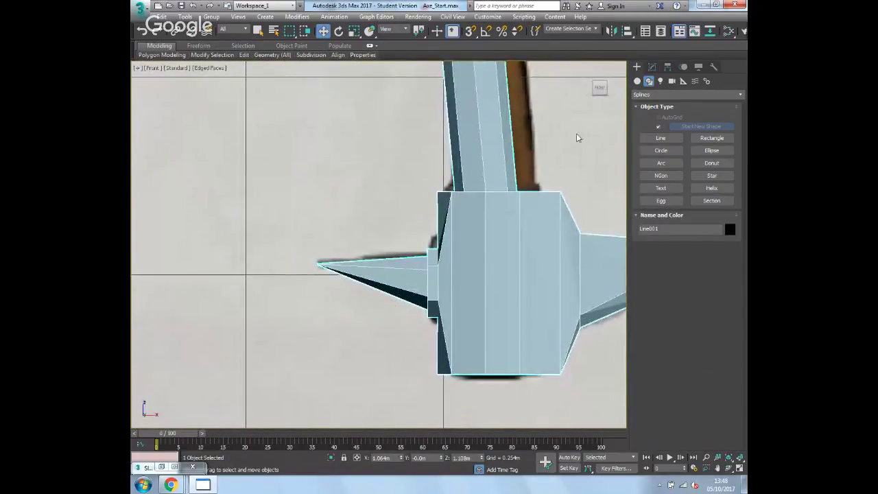
pyautogui.click(651, 67)
pyautogui.click(685, 191)
pyautogui.moveTo(339, 269); pyautogui.dragTo(341, 270)
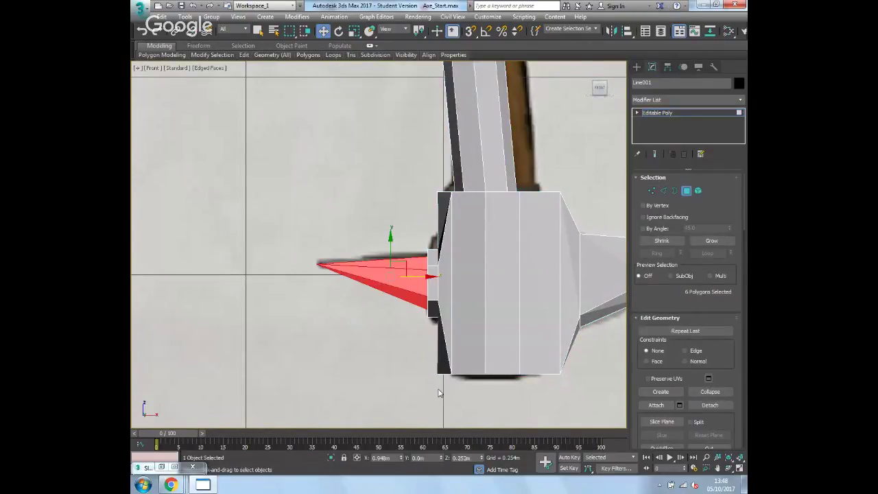
# Detach the selected spike polygons as a clone named Spike and select the new object
pyautogui.scroll(-5, 733, 352)
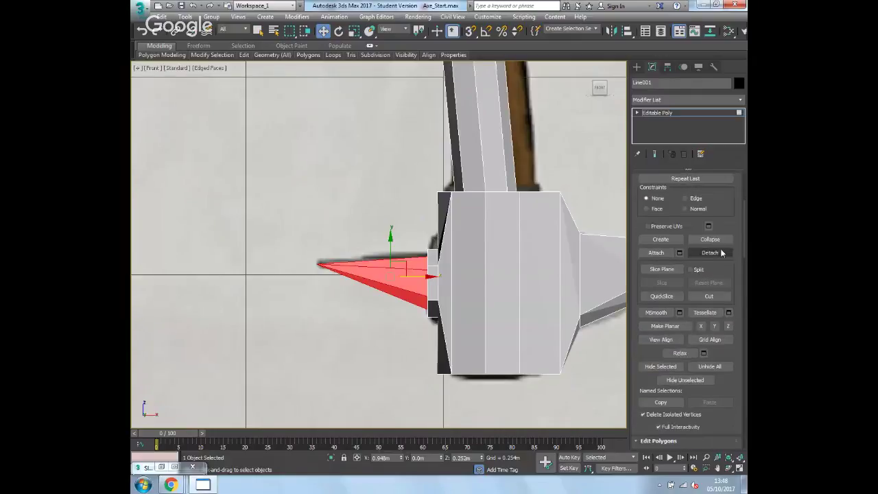
pyautogui.click(711, 253)
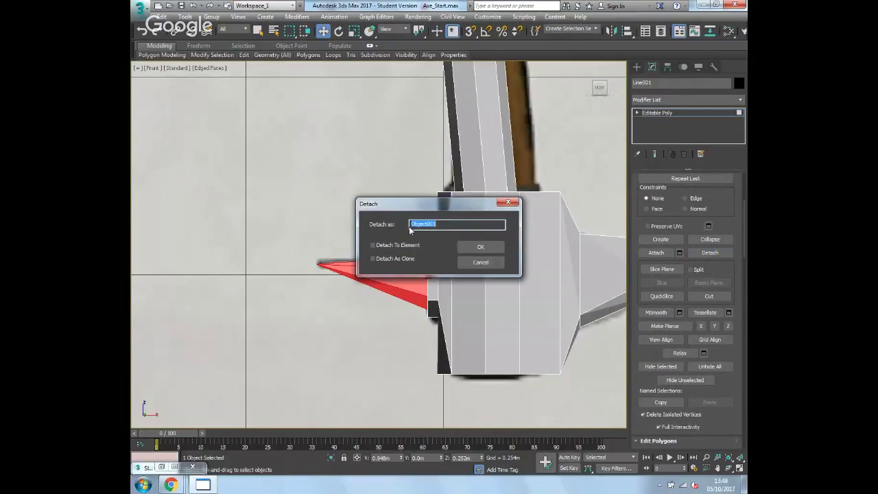
pyautogui.click(380, 260)
pyautogui.click(431, 225)
pyautogui.moveTo(453, 223); pyautogui.dragTo(382, 226)
pyautogui.write('Spike')
pyautogui.press('Return')
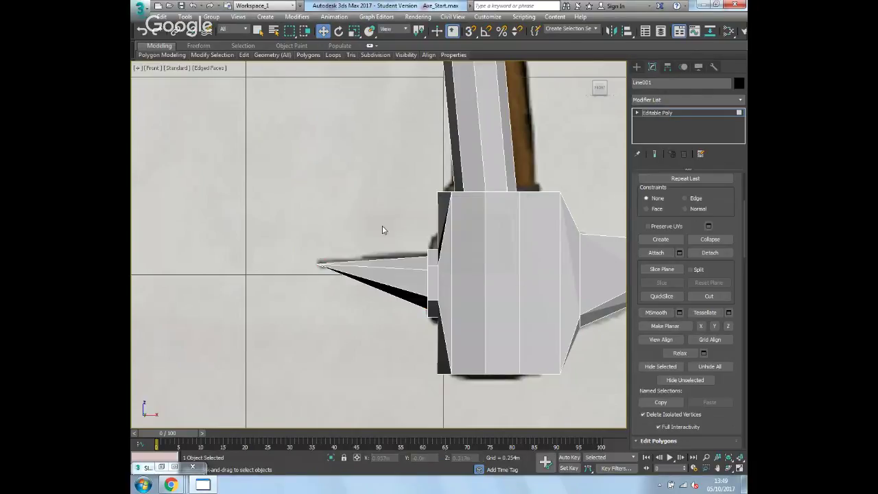
pyautogui.click(666, 118)
pyautogui.click(384, 262)
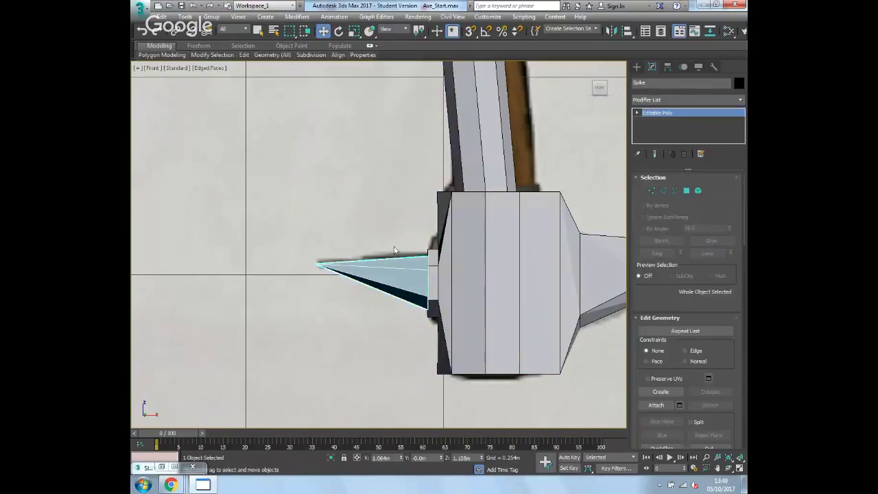
# Examine where the Spike's pivot sits along the handle relative to the spike itself
pyautogui.scroll(-8, 396, 262)
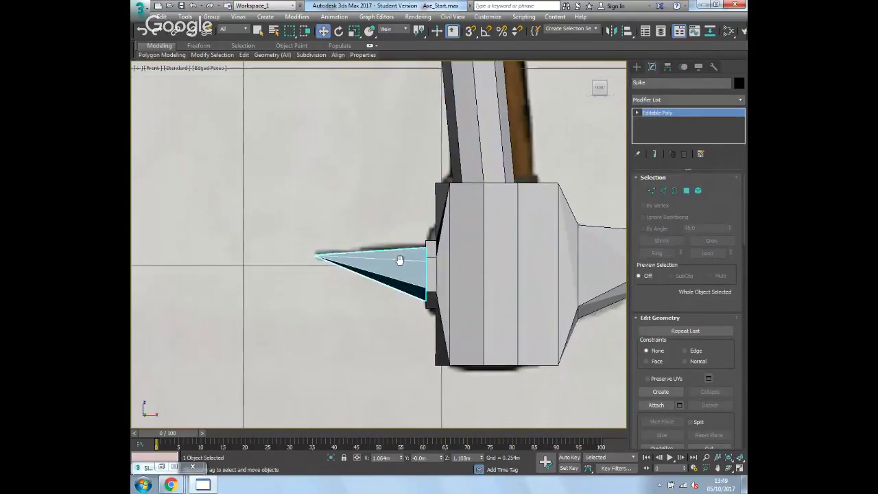
pyautogui.scroll(2, 399, 256)
pyautogui.scroll(3, 400, 257)
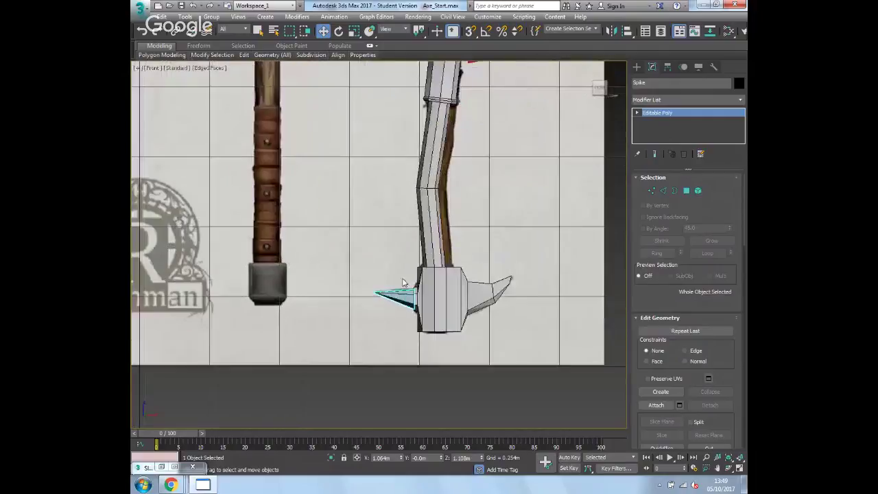
pyautogui.scroll(4, 400, 294)
pyautogui.moveTo(401, 267); pyautogui.dragTo(382, 290, button='middle')
pyautogui.scroll(-2, 420, 218)
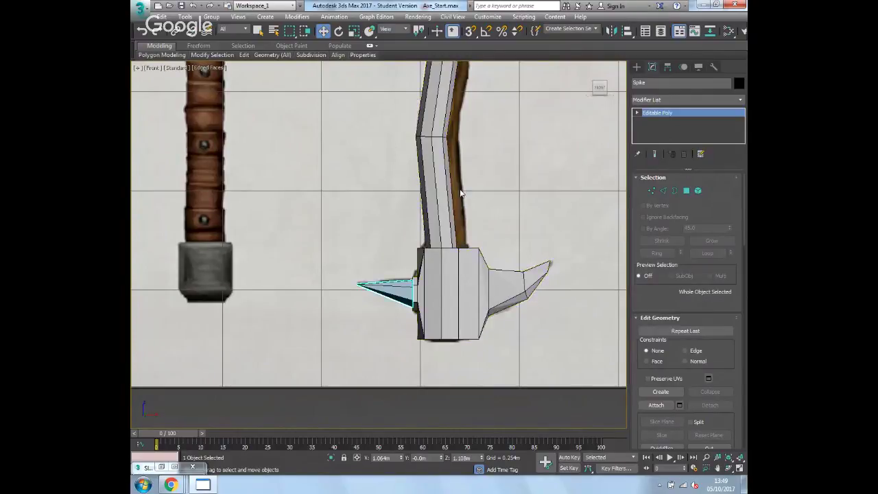
pyautogui.scroll(-3, 442, 185)
pyautogui.moveTo(437, 82); pyautogui.dragTo(432, 172, button='middle')
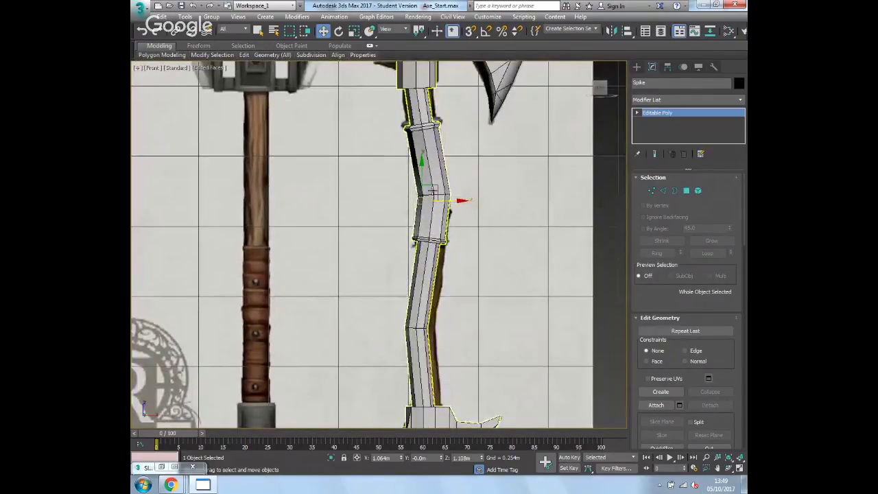
pyautogui.moveTo(437, 267); pyautogui.dragTo(478, 164, button='middle')
pyautogui.scroll(2, 476, 168)
pyautogui.click(384, 389)
pyautogui.click(401, 396)
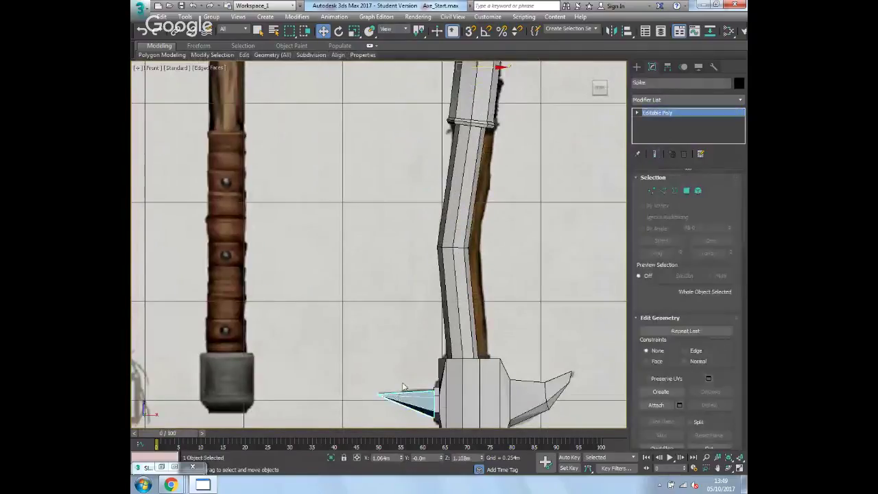
pyautogui.moveTo(479, 66); pyautogui.dragTo(462, 172, button='middle')
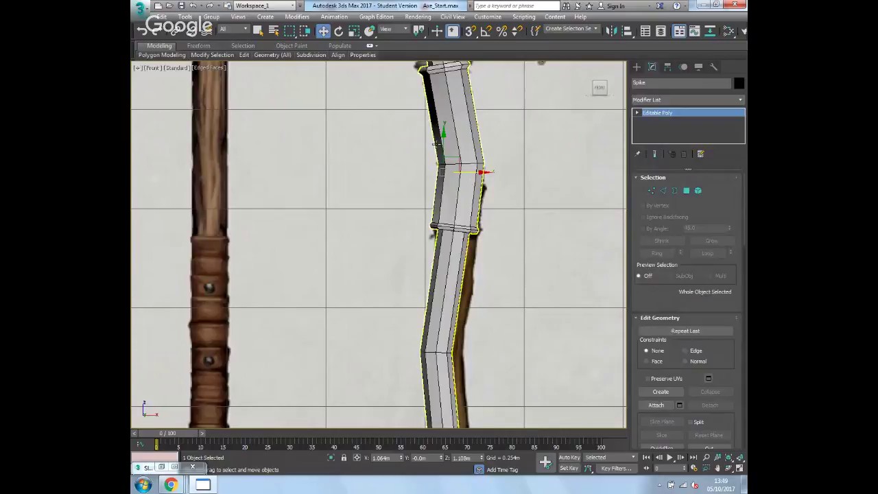
pyautogui.scroll(-5, 442, 137)
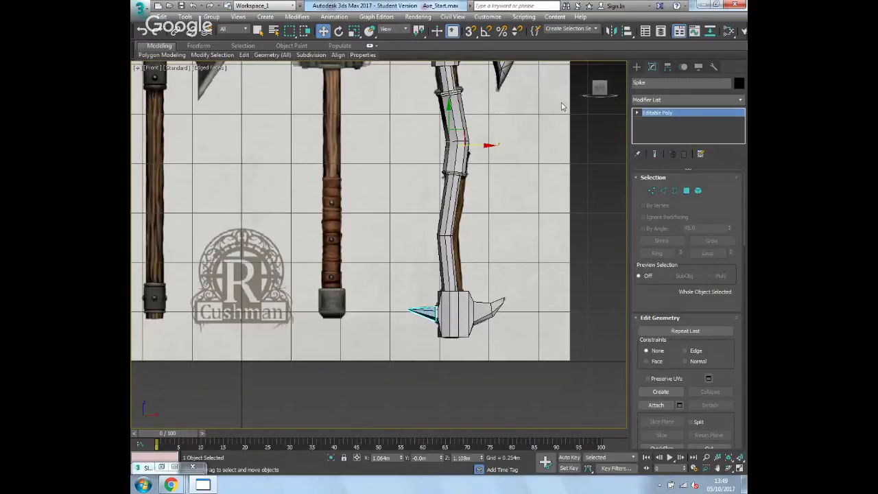
# Center the Spike's pivot on the object
pyautogui.click(668, 68)
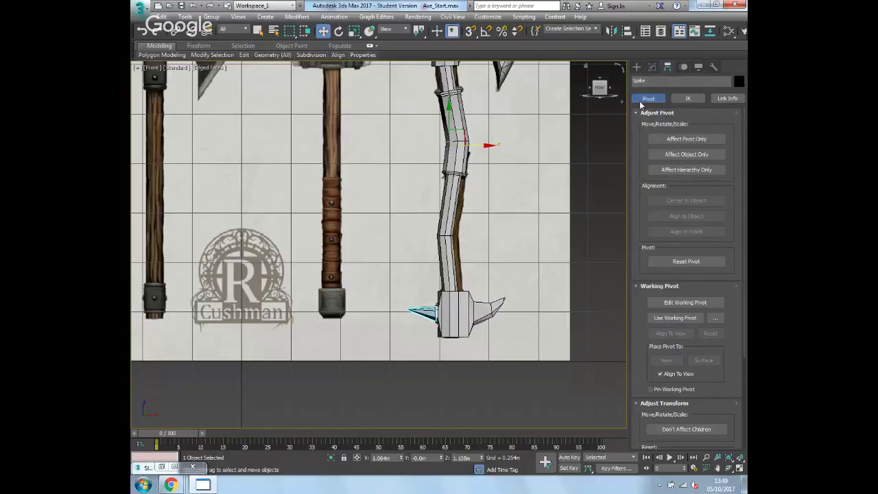
pyautogui.click(692, 140)
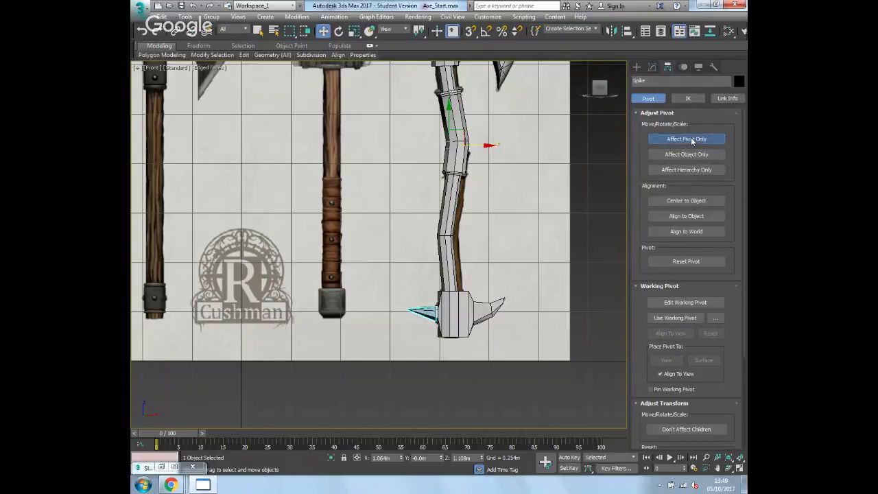
pyautogui.click(689, 201)
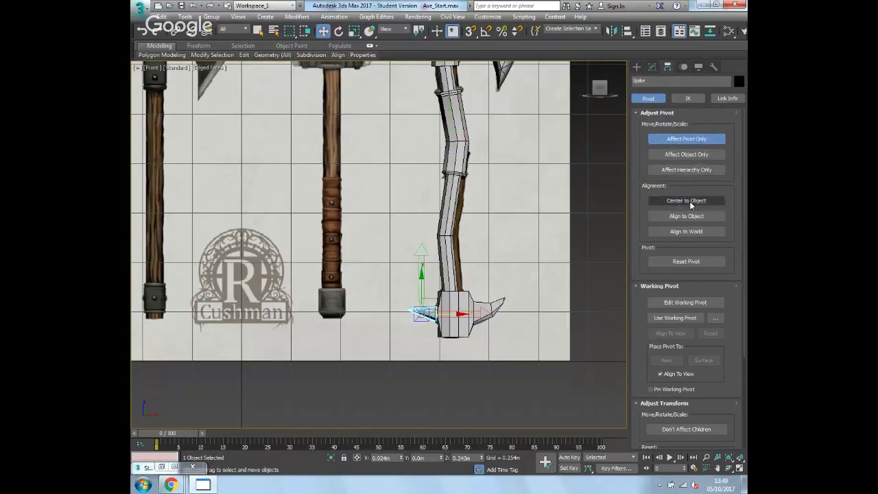
pyautogui.click(689, 138)
# Move the Spike up to the axe head, over the lowest of the three reference spikes
pyautogui.moveTo(437, 309); pyautogui.dragTo(437, 66)
pyautogui.moveTo(437, 66); pyautogui.dragTo(462, 283, button='middle')
pyautogui.moveTo(460, 282); pyautogui.dragTo(470, 257)
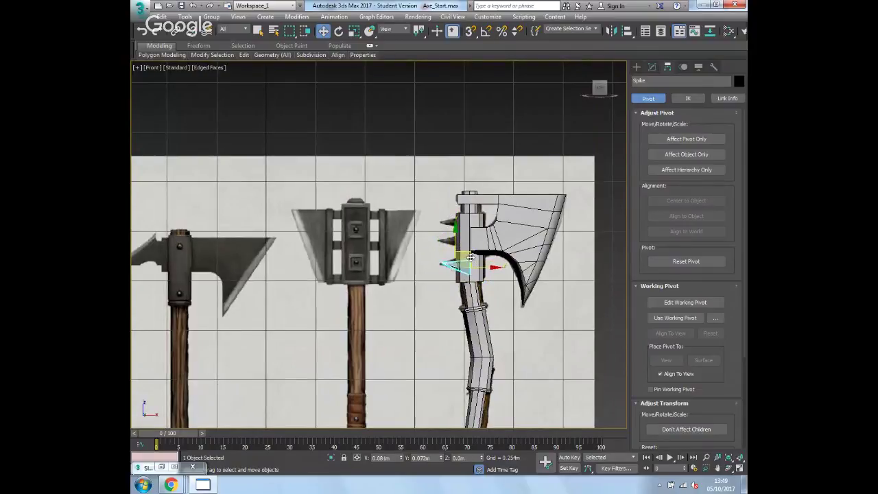
# Shorten the Spike along its length and position it against the axe head's back edge, over the lowest reference spike
pyautogui.scroll(5, 470, 258)
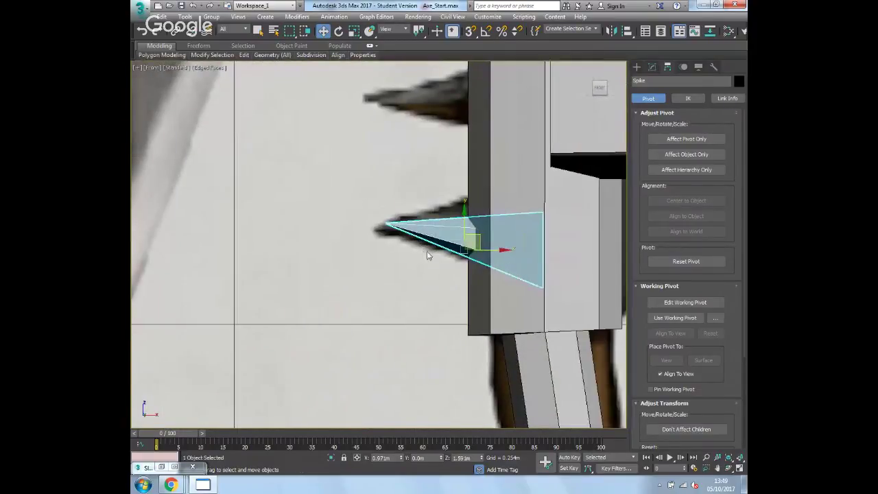
pyautogui.press('r')
pyautogui.moveTo(504, 248); pyautogui.dragTo(469, 251)
pyautogui.press('w')
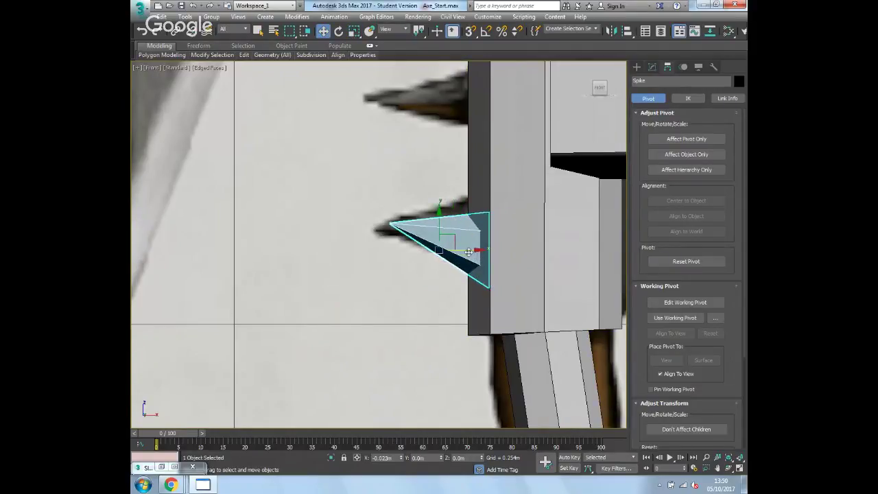
pyautogui.moveTo(440, 216); pyautogui.dragTo(440, 209)
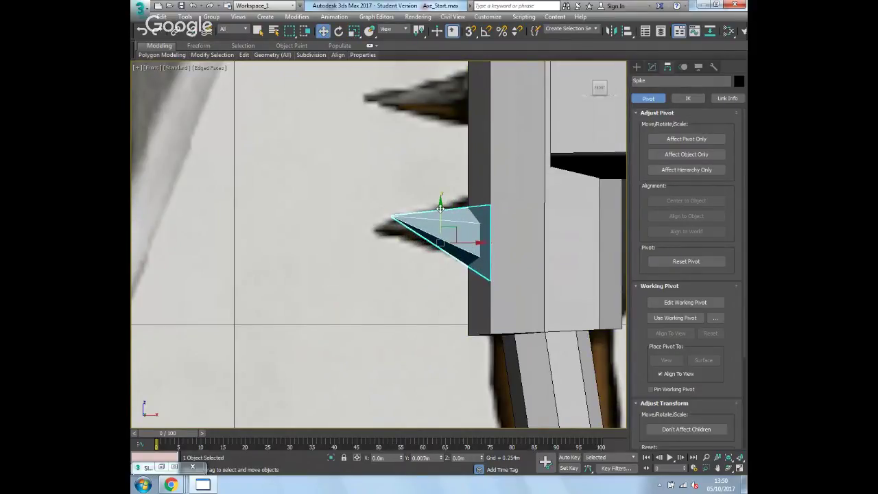
# Clone the Spike upward onto the middle reference spike and lengthen the clone to match the image
pyautogui.moveTo(440, 209); pyautogui.dragTo(455, 290, button='middle')
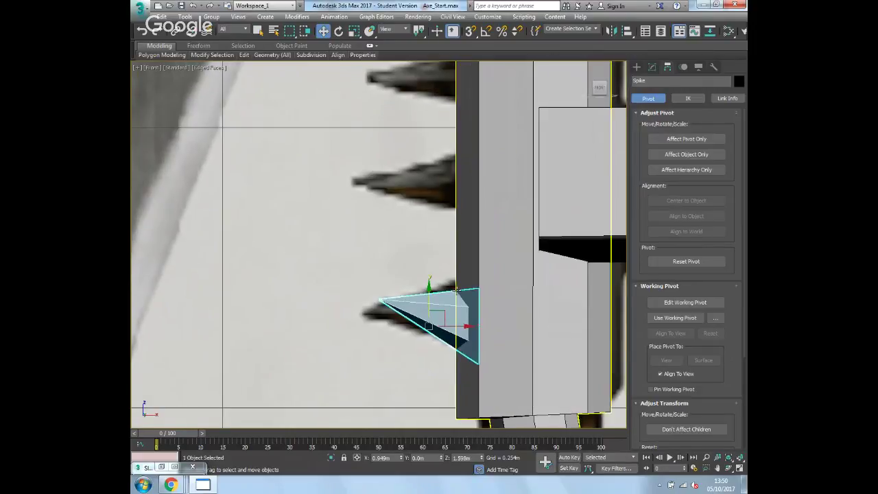
pyautogui.moveTo(428, 303)
pyautogui.keyDown('shift'); pyautogui.mouseDown()
pyautogui.moveTo(429, 163)
pyautogui.moveTo(429, 173)
pyautogui.mouseUp(); pyautogui.keyUp('shift')
pyautogui.click(442, 292)
pyautogui.press('r')
pyautogui.moveTo(476, 195); pyautogui.dragTo(452, 197)
pyautogui.press('w')
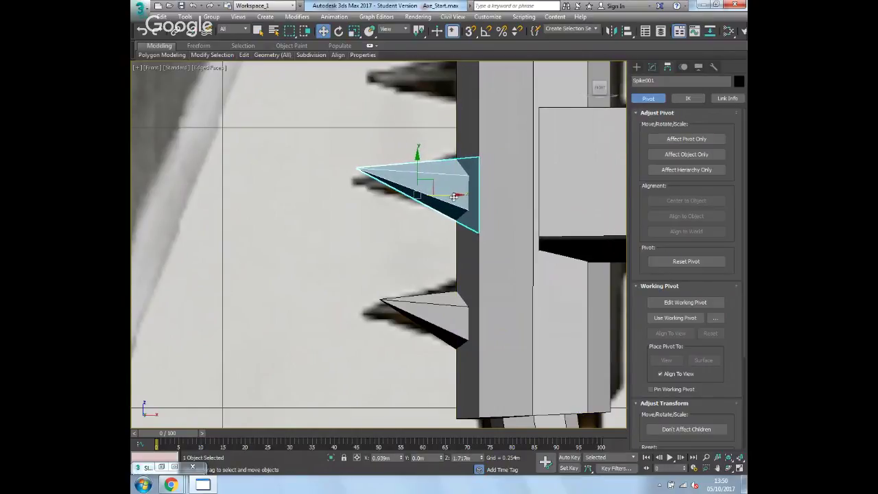
# Clone the middle spike upward onto the uppermost reference spike at the back of the axe head
pyautogui.moveTo(476, 190); pyautogui.dragTo(485, 233, button='middle')
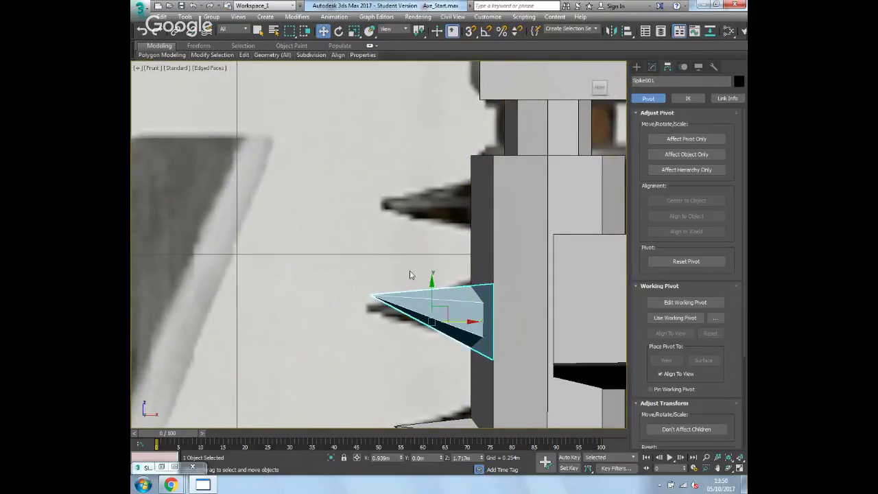
pyautogui.moveTo(432, 290)
pyautogui.keyDown('shift'); pyautogui.mouseDown()
pyautogui.moveTo(430, 177)
pyautogui.moveTo(435, 188)
pyautogui.mouseUp(); pyautogui.keyUp('shift')
pyautogui.click(444, 290)
# Move the axe blade sideways along Y to center it on the handle, and deselect it
pyautogui.moveTo(388, 147)
pyautogui.mouseDown(button='middle')
pyautogui.moveTo(384, 154)
pyautogui.moveTo(410, 171)
pyautogui.moveTo(496, 198)
pyautogui.mouseUp(button='middle')
pyautogui.scroll(-5, 384, 154)
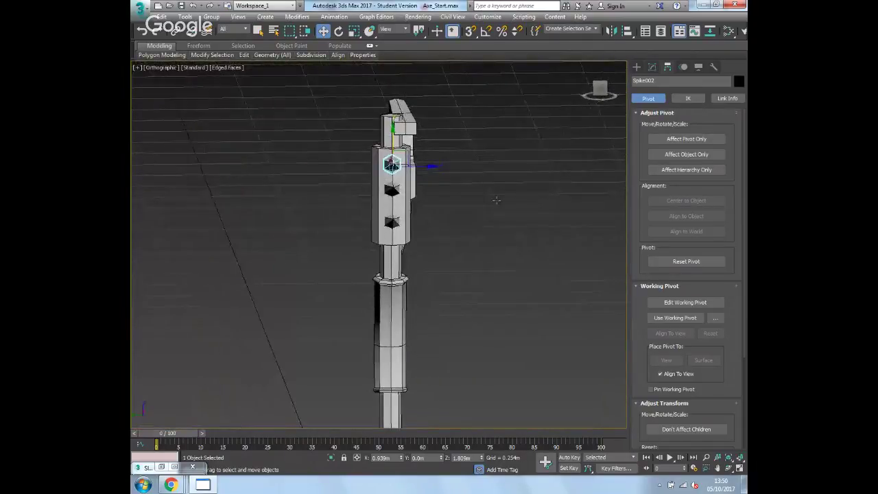
pyautogui.click(406, 126)
pyautogui.keyDown('alt'); pyautogui.moveTo(407, 126); pyautogui.dragTo(375, 204, button='middle'); pyautogui.keyUp('alt')
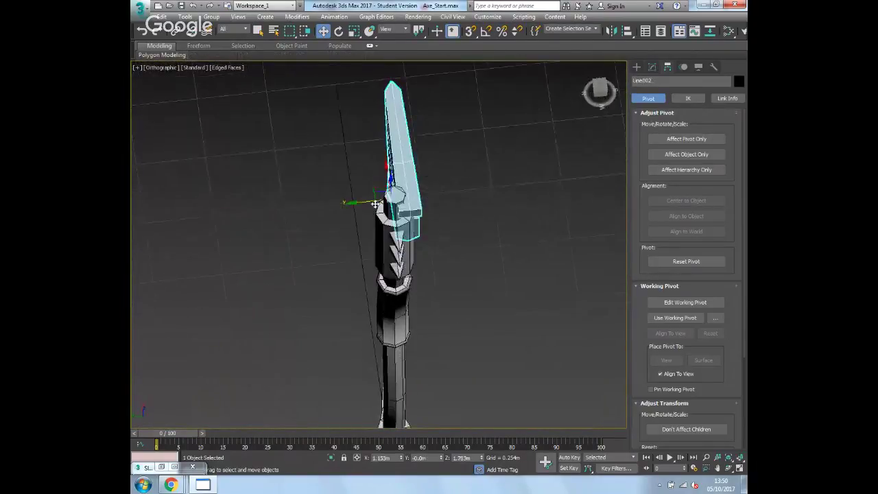
pyautogui.moveTo(365, 199); pyautogui.dragTo(350, 200)
pyautogui.click(496, 217)
# Examine the whole axe in a perspective view beside the reference image
pyautogui.keyDown('alt'); pyautogui.moveTo(496, 217); pyautogui.dragTo(447, 259, button='middle'); pyautogui.keyUp('alt')
pyautogui.press('p')
pyautogui.press('z')
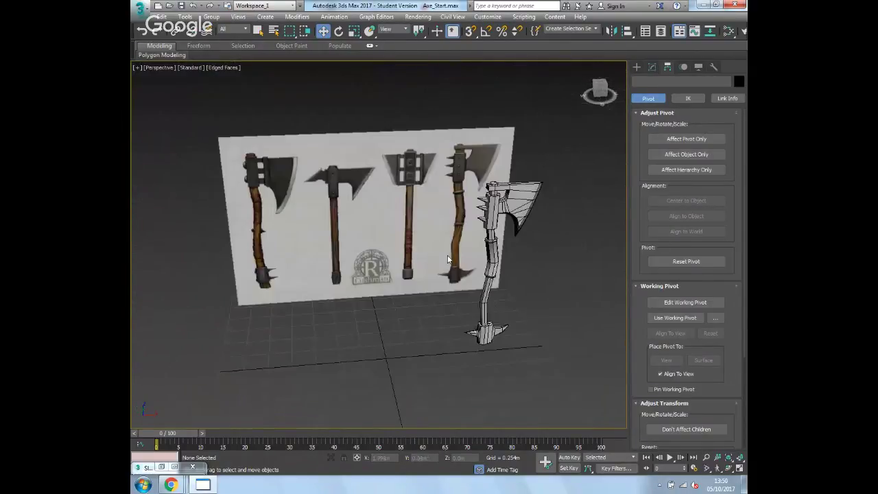
pyautogui.moveTo(558, 251)
pyautogui.keyDown('alt'); pyautogui.mouseDown(button='middle')
pyautogui.moveTo(560, 236)
pyautogui.moveTo(449, 236)
pyautogui.moveTo(556, 239)
pyautogui.mouseUp(button='middle'); pyautogui.keyUp('alt')
pyautogui.scroll(5, 464, 231)
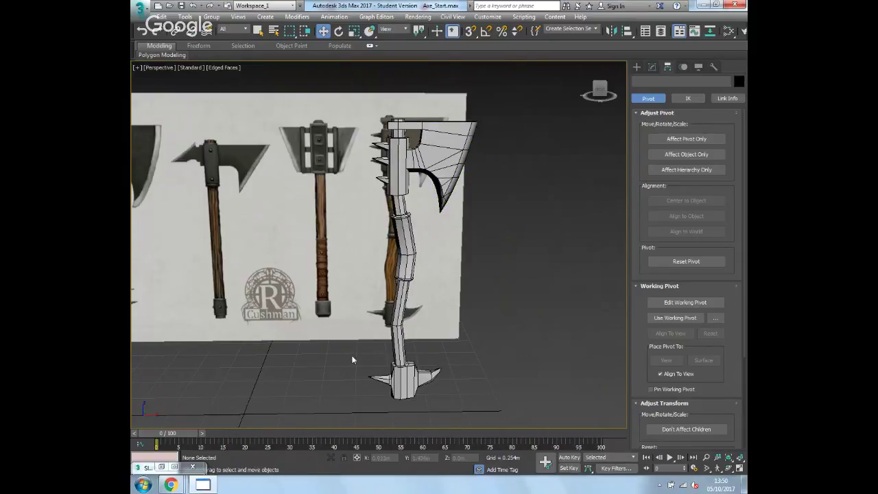
pyautogui.click(170, 484)
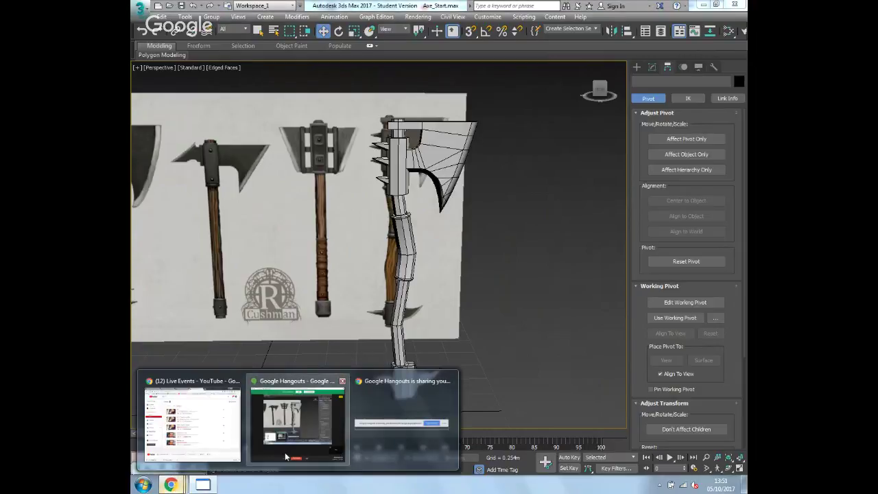
pyautogui.click(285, 452)
pyautogui.click(434, 437)
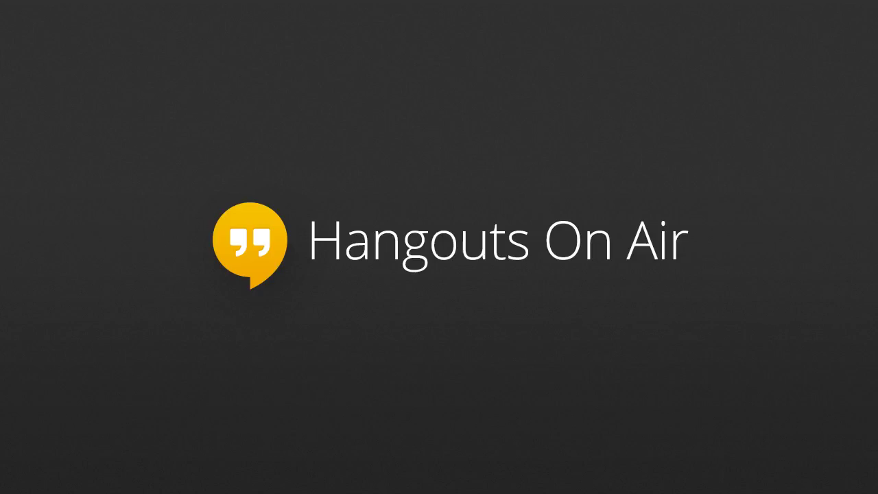